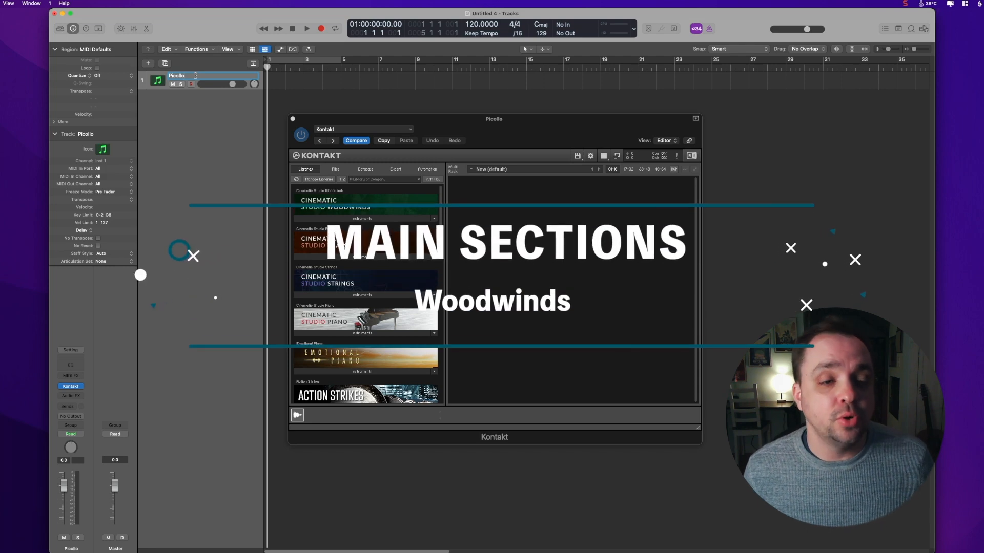
Step: Load CSW Solo Piccolo from Cinematic Studio Woodwinds into Kontakt and set the track's MIDI output channel to 1
key(Return)
click(329, 218)
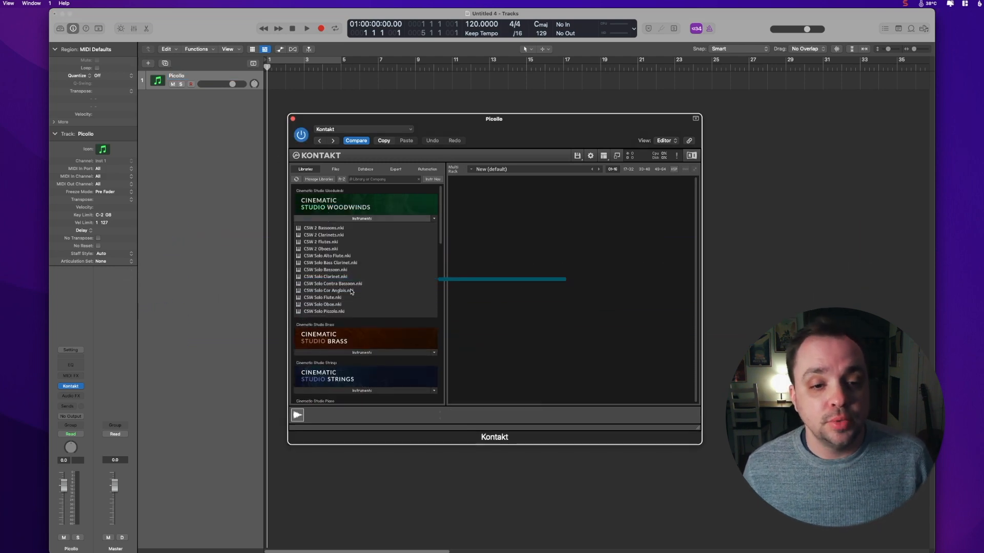
double_click(343, 311)
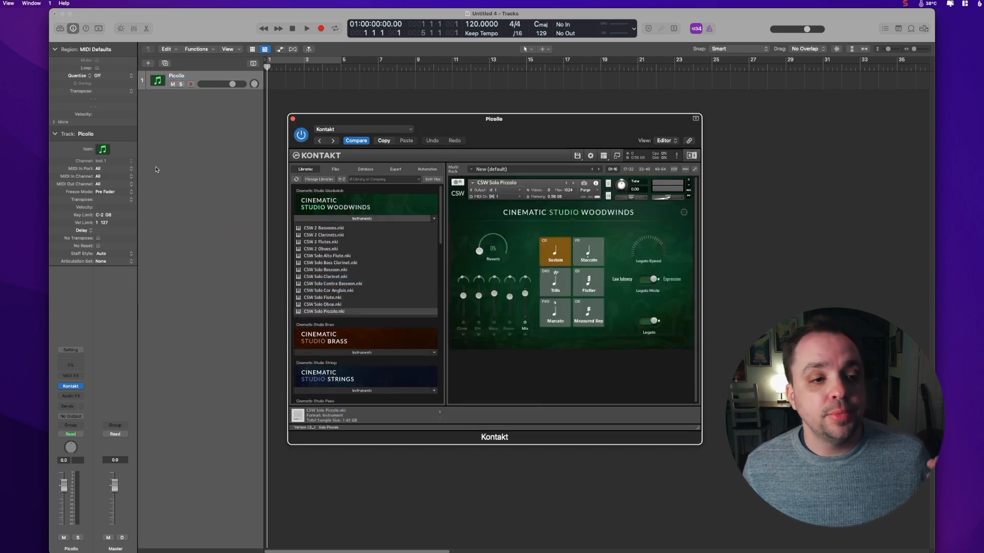
click(107, 185)
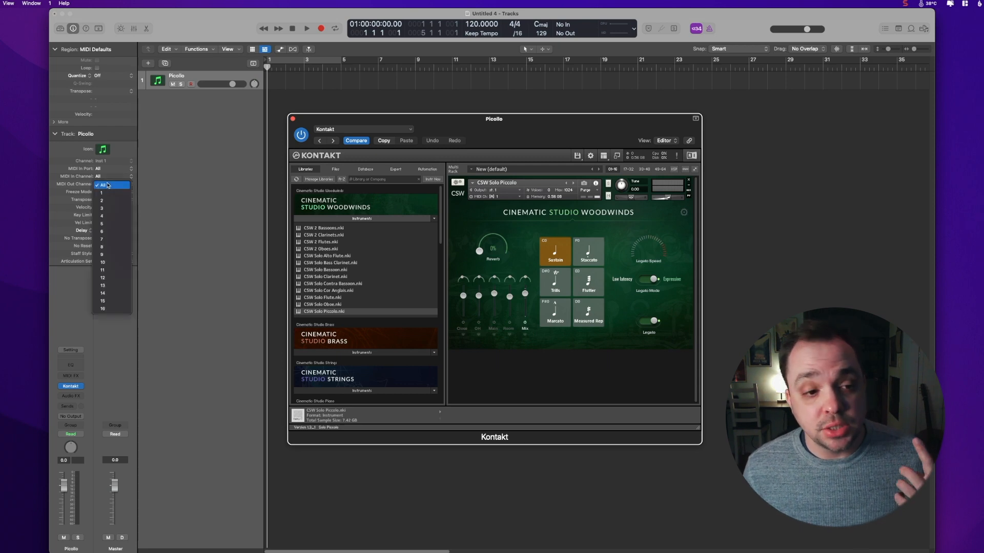
click(108, 192)
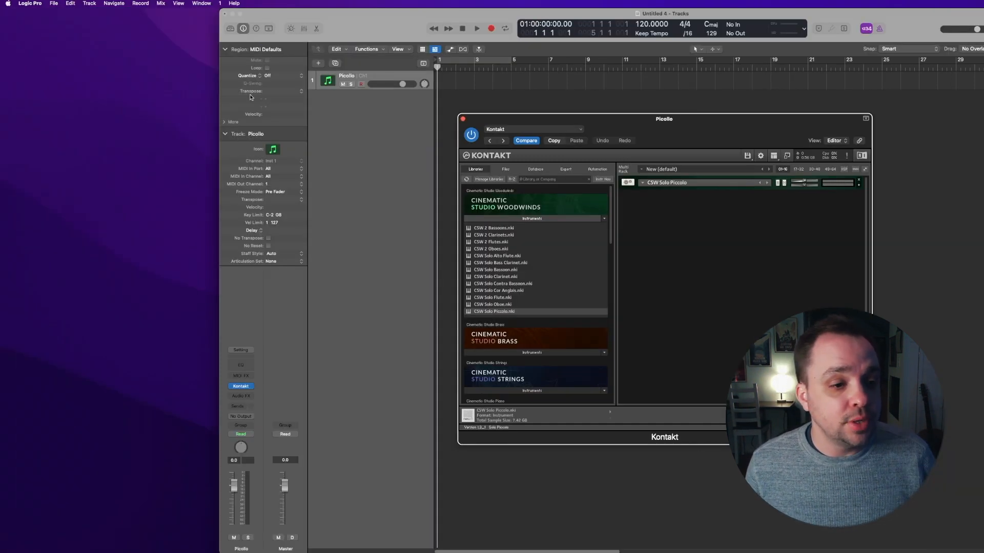
Step: Create a new track with the next MIDI channel and name it Flute 1
click(97, 3)
mouse_move(109, 58)
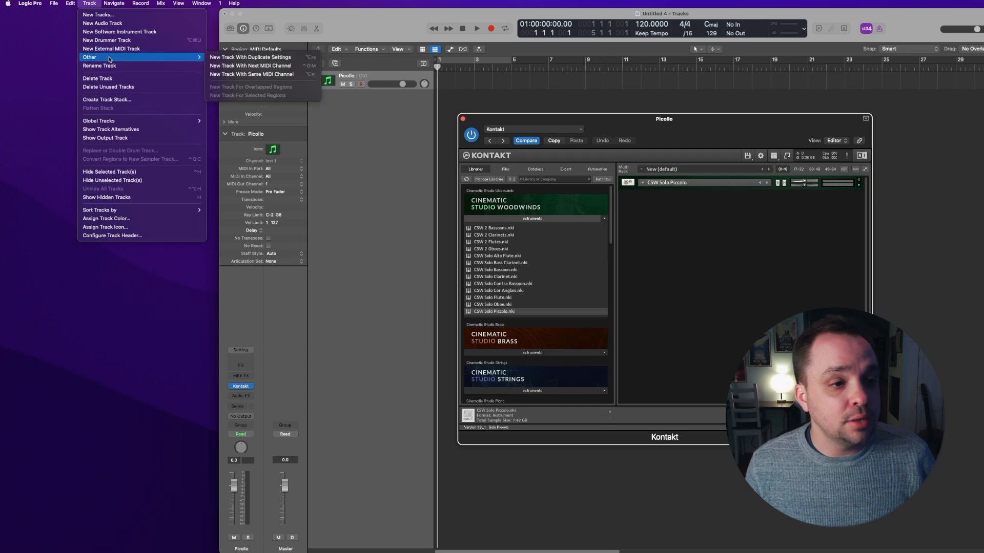
click(259, 66)
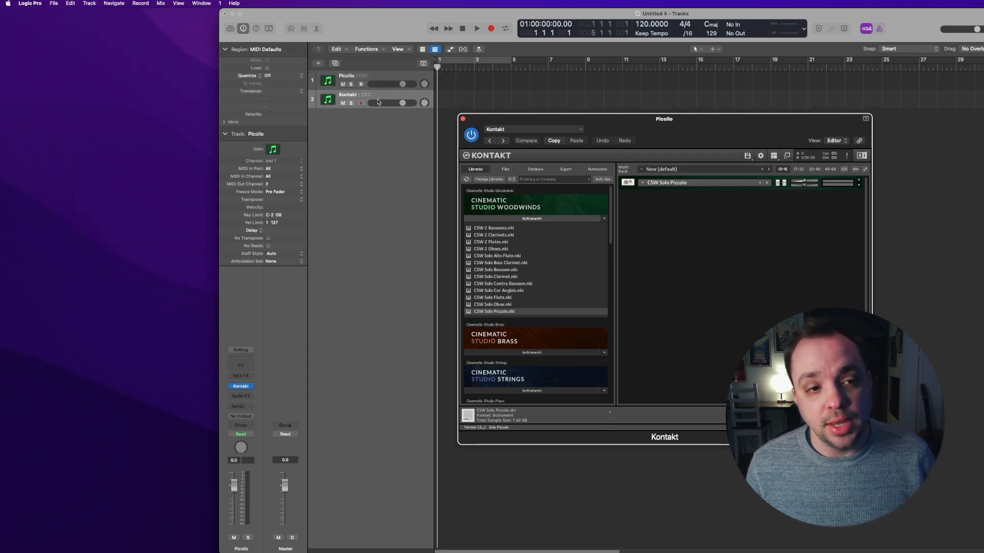
double_click(276, 134)
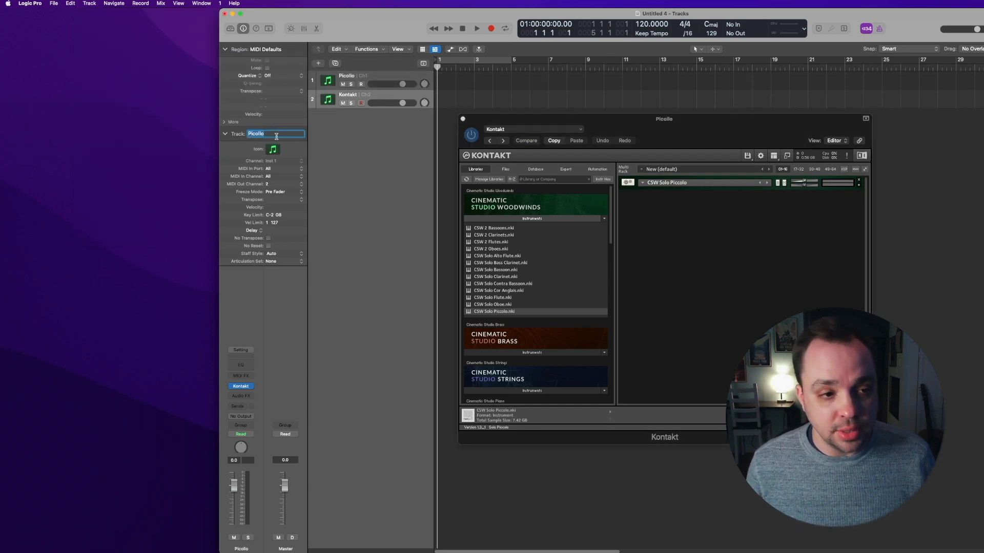
text(Flute 1)
key(Return)
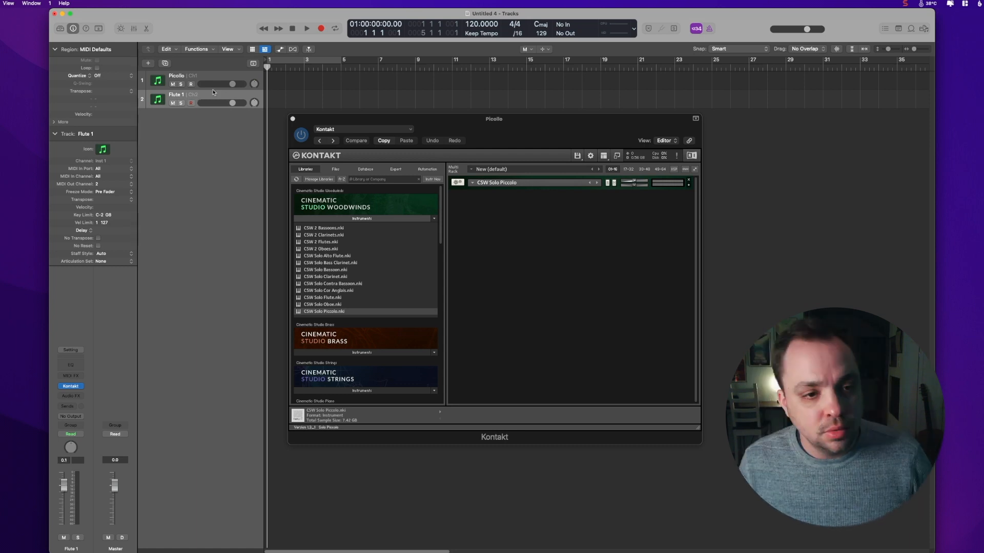
Step: Create ten more tracks, each on the next MIDI channel
key(alt+super+m)
key(alt+super+m)
key(alt+super+m)
key(alt+super+m)
key(alt+super+m)
key(alt+super+m)
key(alt+super+m)
key(alt+super+m)
key(alt+super+m)
key(alt+super+m)
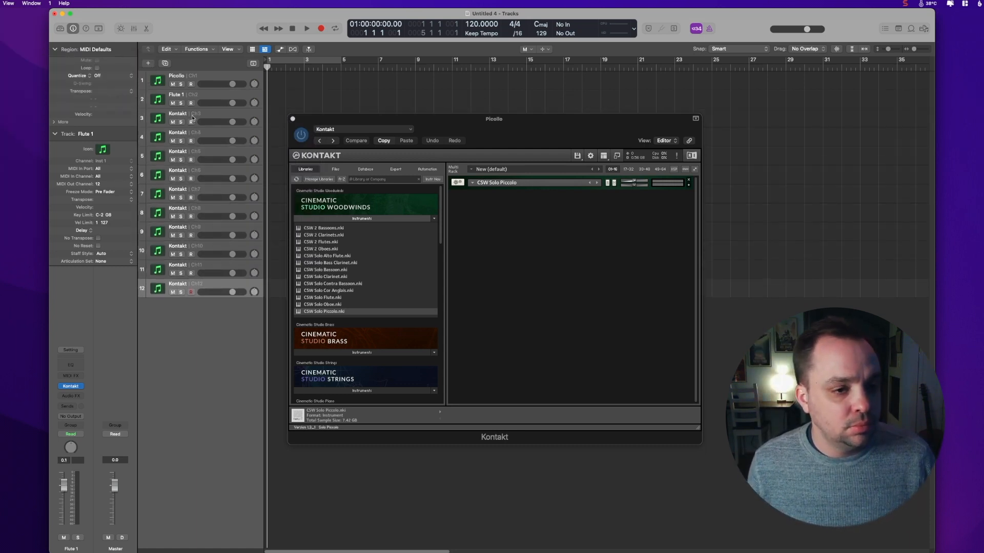
Step: Name the new tracks Flute 2, Oboe 1, Oboe 2, Eng Hrn, Clarinet 1, Clarinet 2, Bs Cl, Bsn 1, Bsn 2 and CntraBsn
text(Flute 2)
key(Return)
text(Oboe 1)
key(Return)
text(Oboe 2Eng HrnClar 1Clarinet 2Bsn 2CntraBsn)
Step: Load the CSW Solo Flute, Oboe, Clarinet and Contra Bassoon instruments into the Kontakt rack
double_click(330, 298)
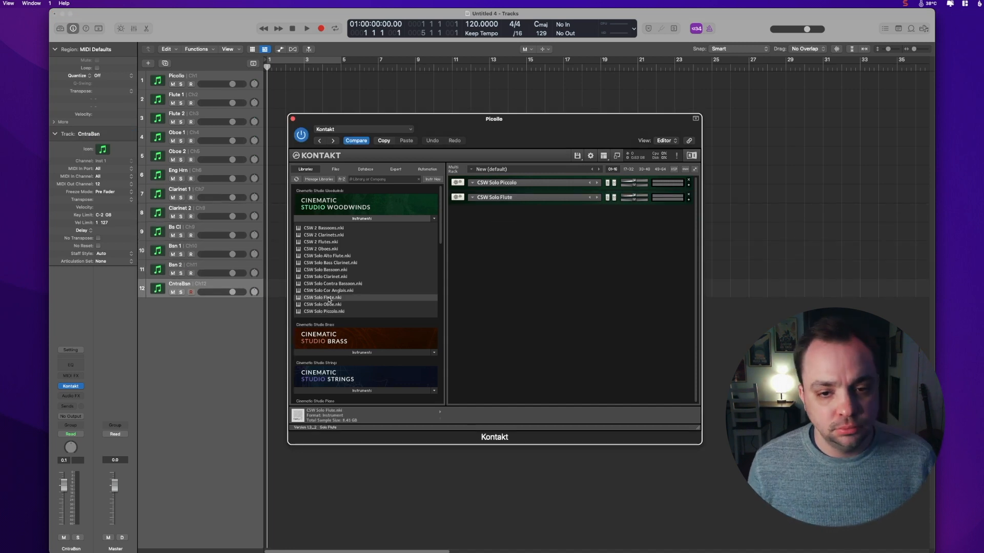
double_click(329, 304)
double_click(336, 276)
double_click(335, 284)
click(204, 284)
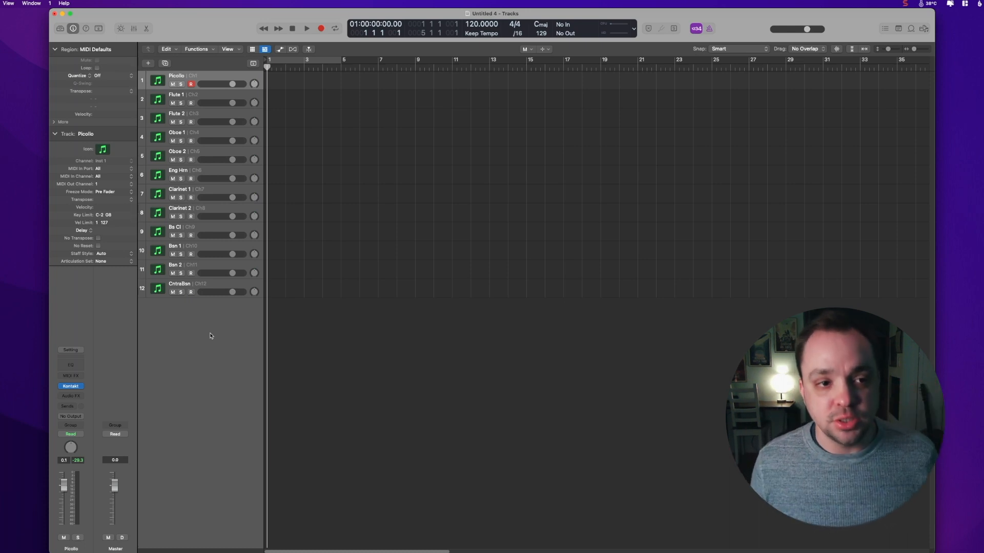
Step: Assign a flute icon from the Wind category to the Picollo and Flute 1 tracks
click(105, 150)
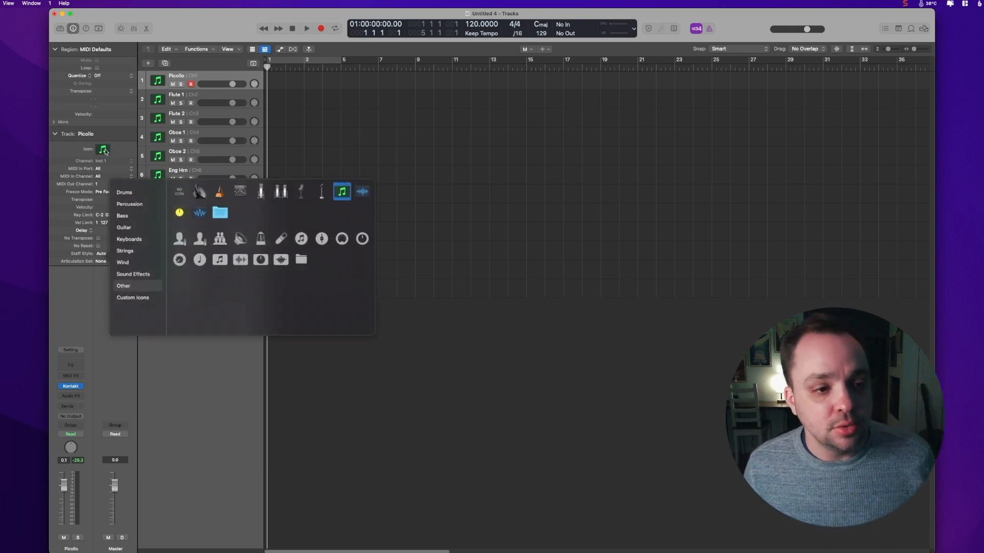
click(123, 262)
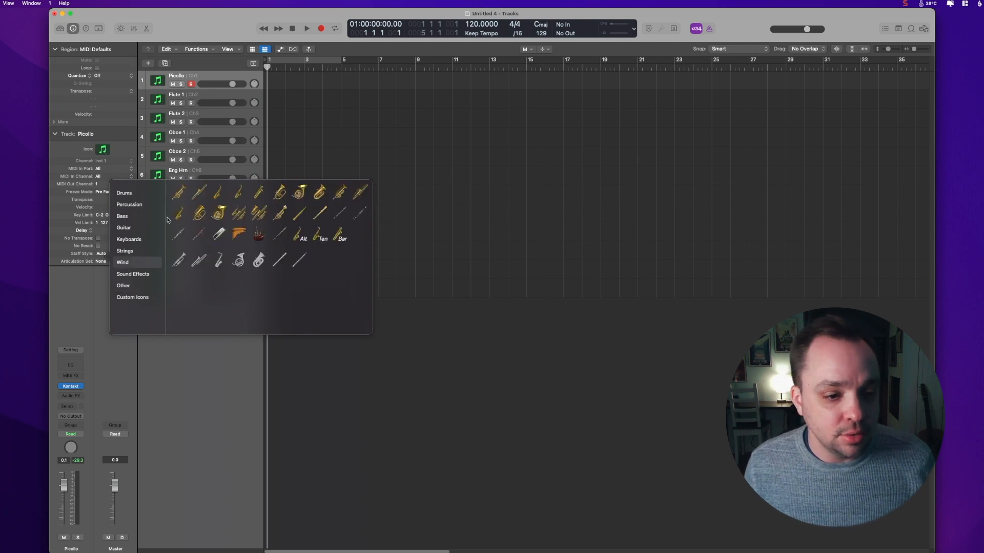
click(340, 215)
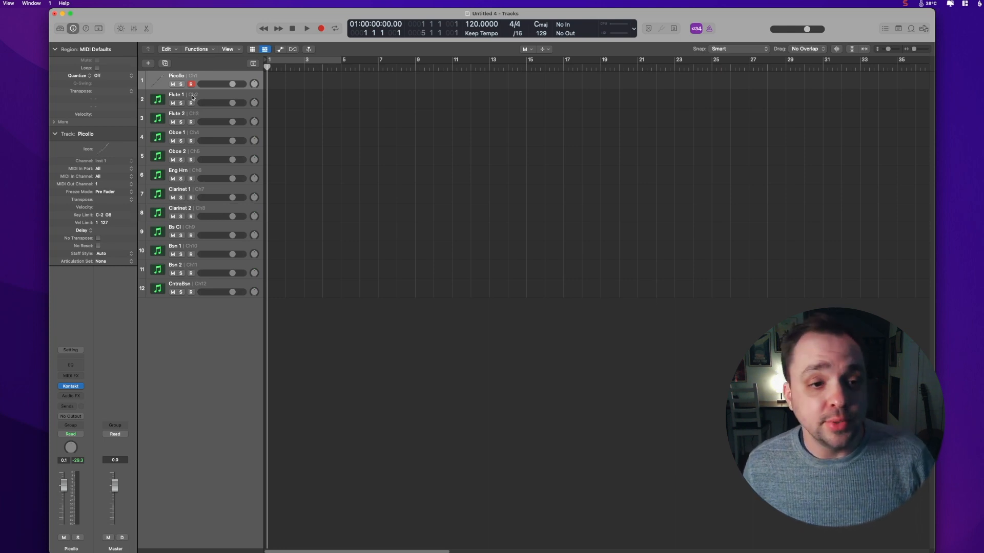
click(193, 98)
click(103, 149)
click(341, 215)
Step: Assign wind instrument icons to the remaining woodwind tracks
click(194, 154)
click(103, 150)
click(123, 262)
click(194, 230)
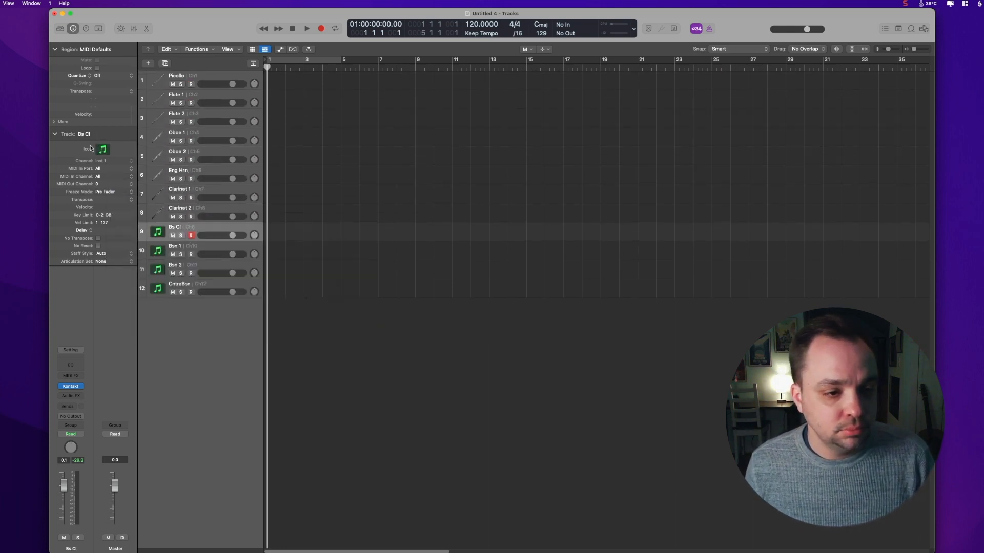
click(201, 287)
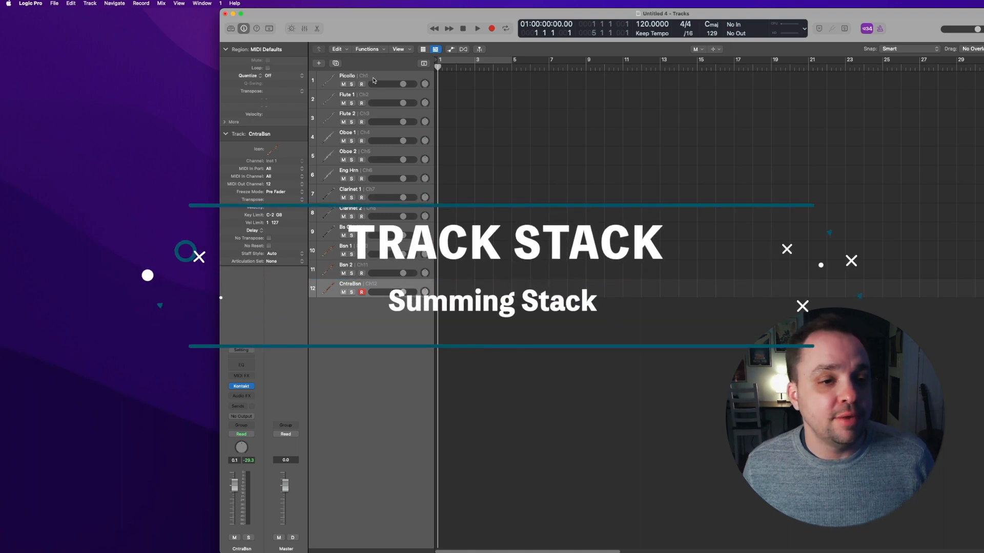
Step: Create a Summing Stack track stack from the woodwind tracks
click(90, 3)
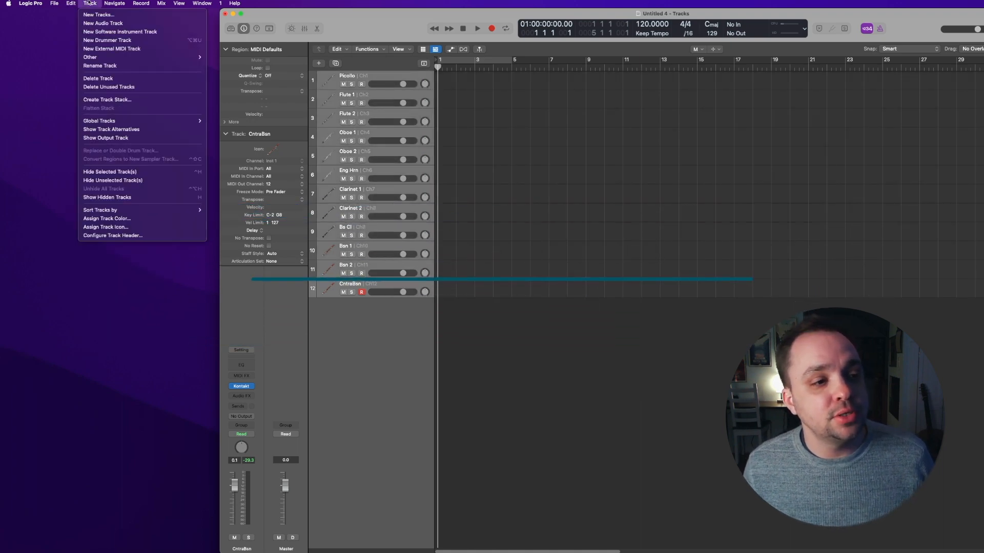
click(120, 100)
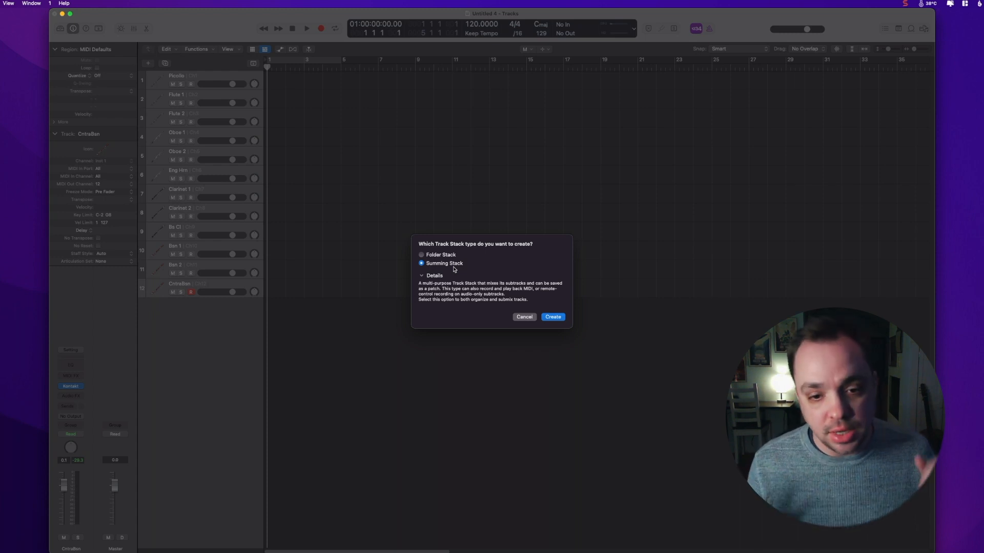
click(552, 318)
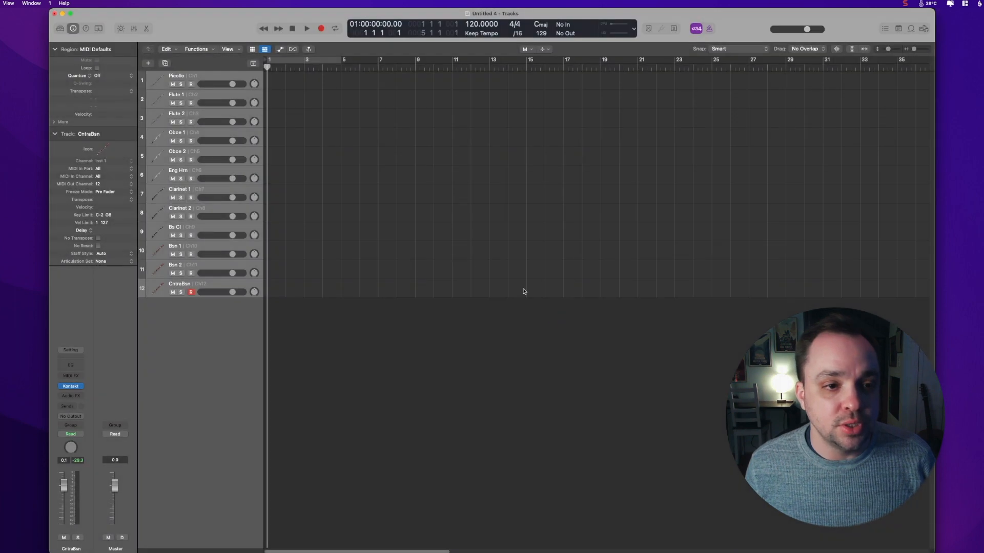
Step: Name the summing stack Woodwinds and give it a wind instrument icon
double_click(104, 133)
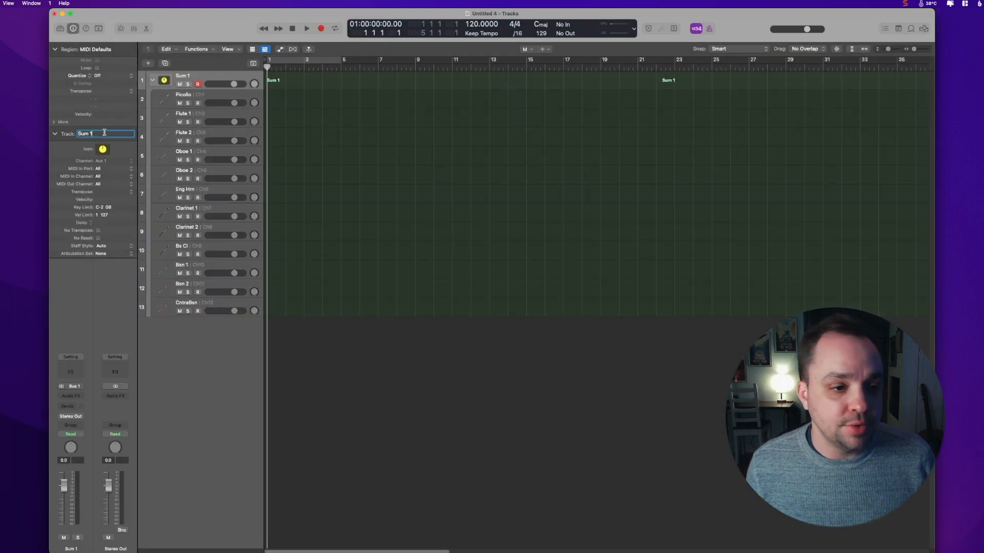
text(Woodwinds)
key(Return)
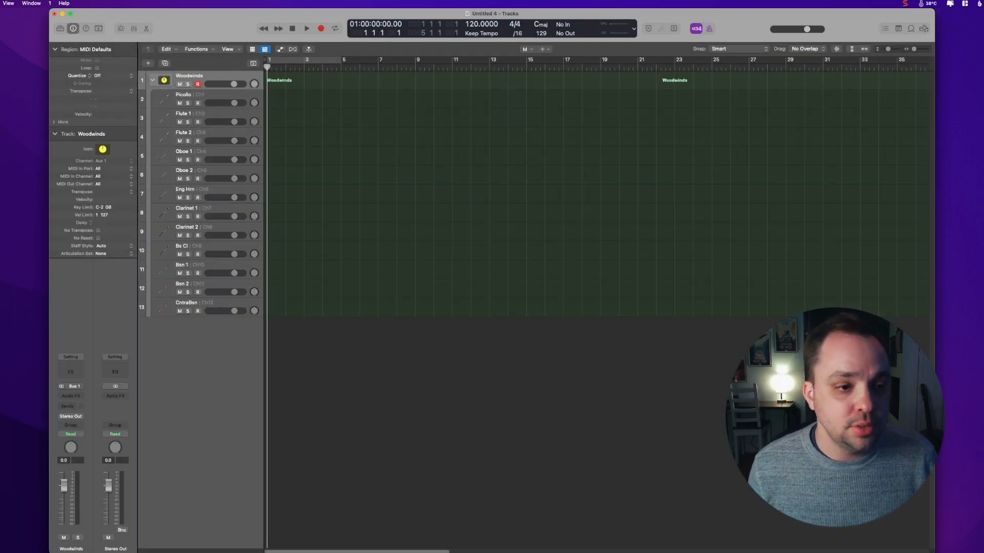
click(102, 150)
click(128, 255)
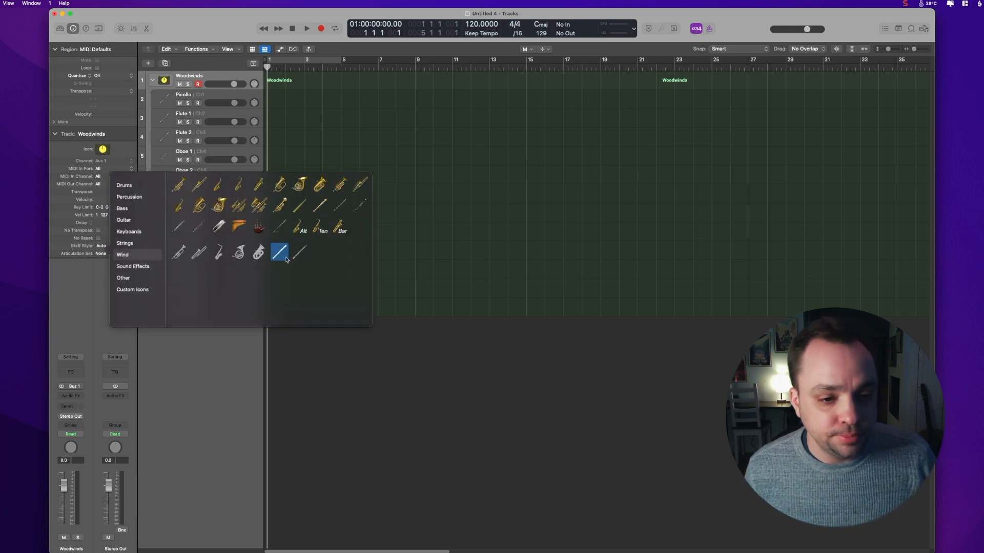
click(301, 228)
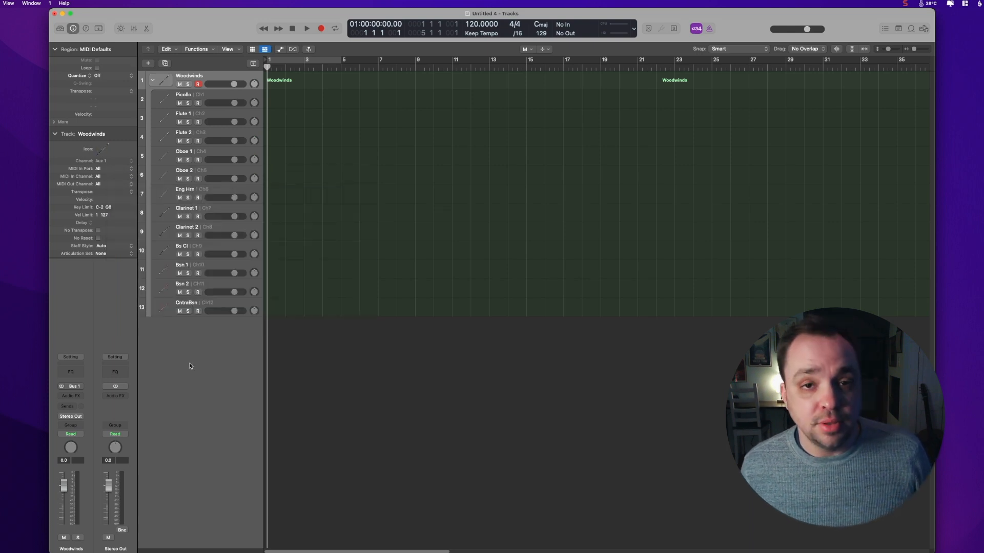
Step: Route the Picollo track's output to Bus 1 → Woodwinds
click(223, 99)
click(71, 416)
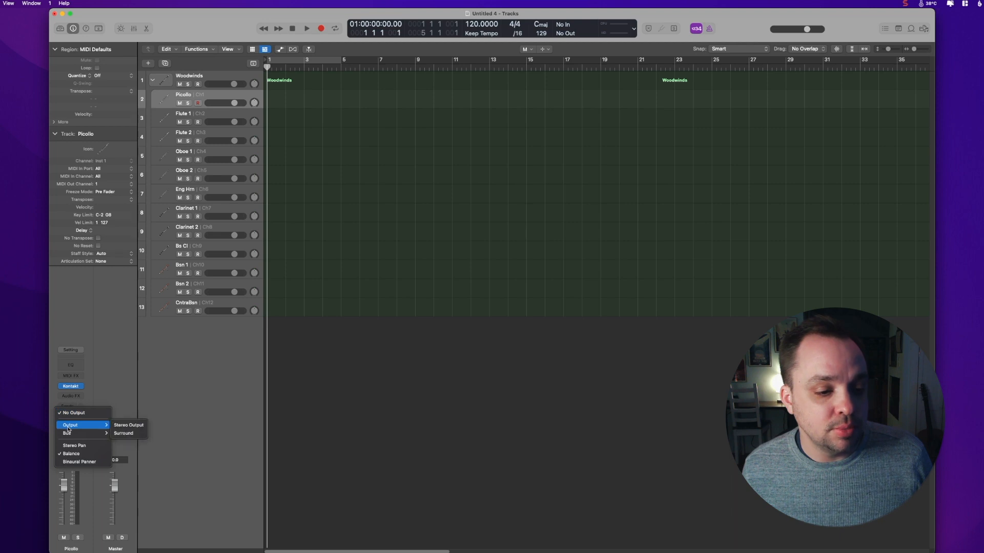
mouse_move(91, 435)
mouse_move(131, 234)
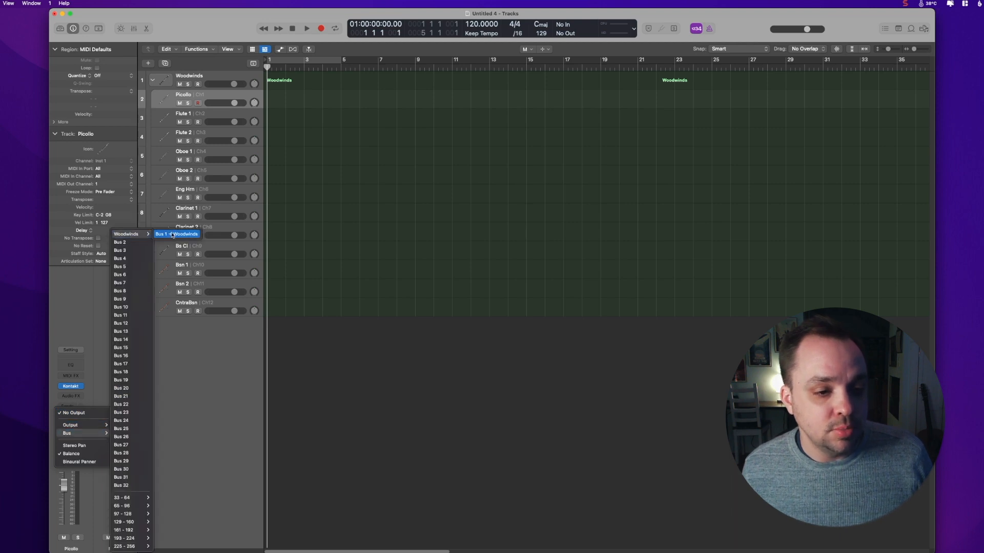
click(174, 235)
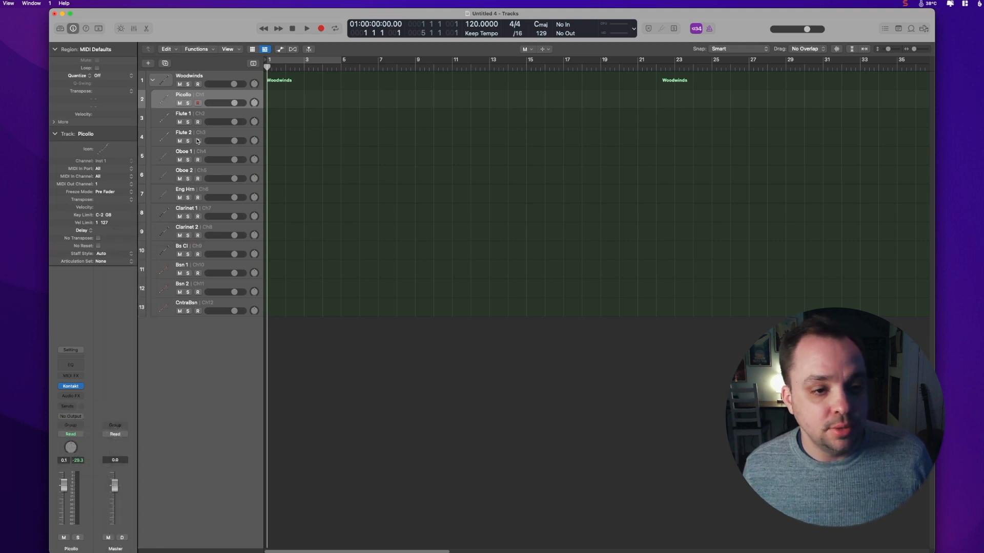
click(204, 114)
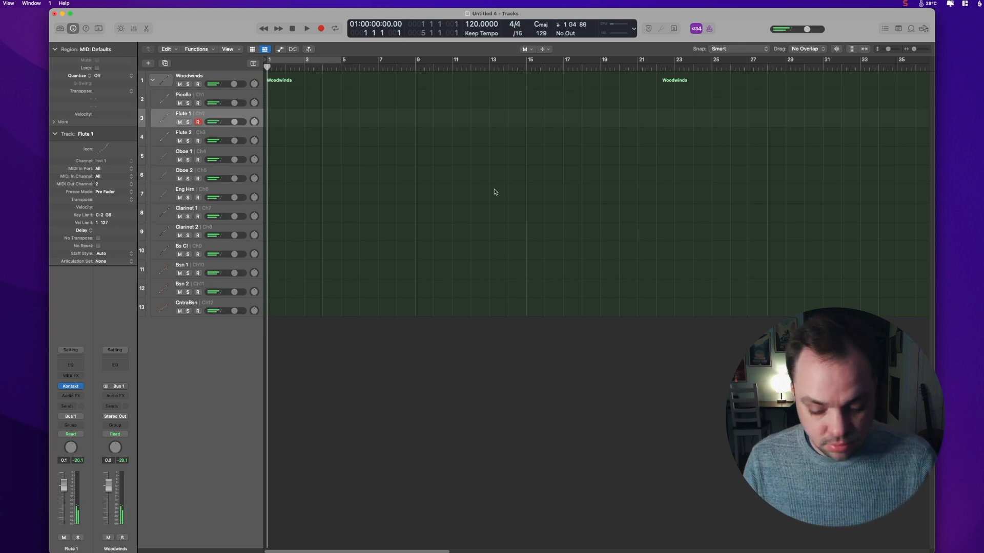
click(208, 268)
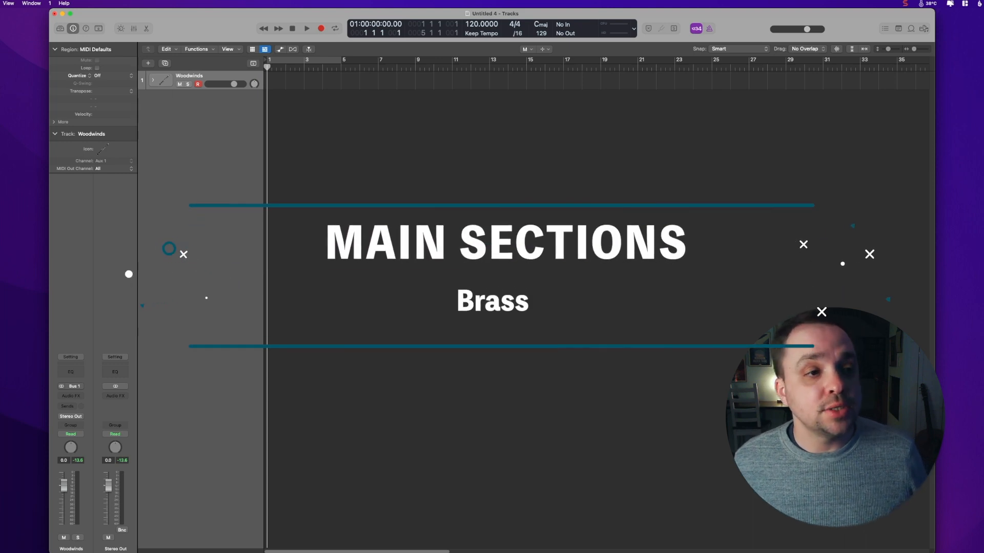
Step: Add a new Kontakt instrument track and open its plugin window
click(0, 4)
click(17, 31)
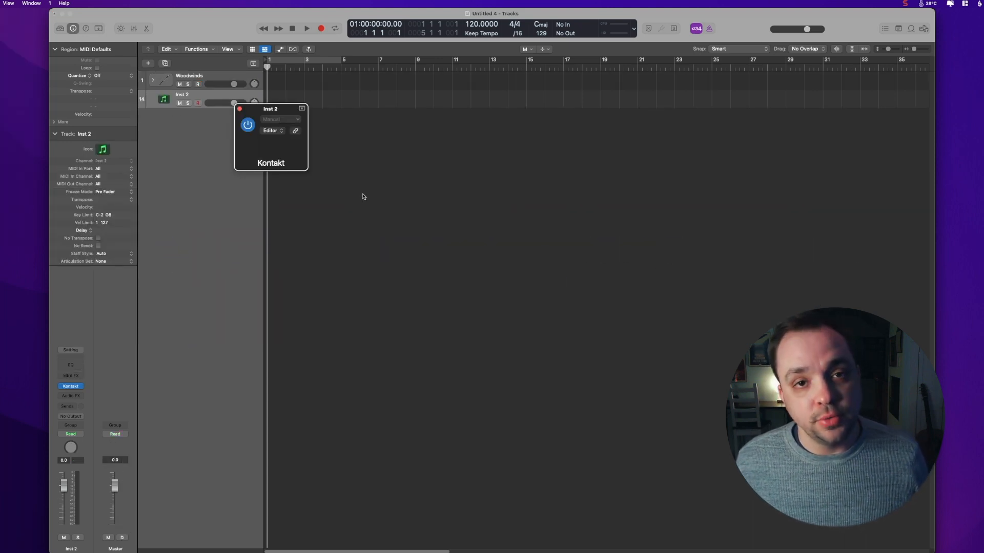
drag(276, 110, 373, 109)
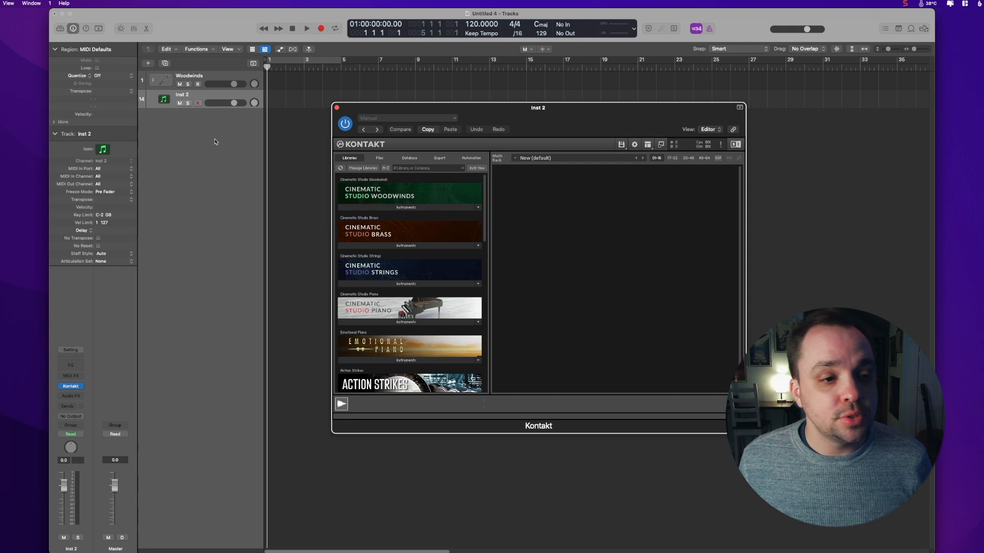
Step: Name the new track Fr Hrn 1 and set its MIDI output channel to 1
double_click(117, 134)
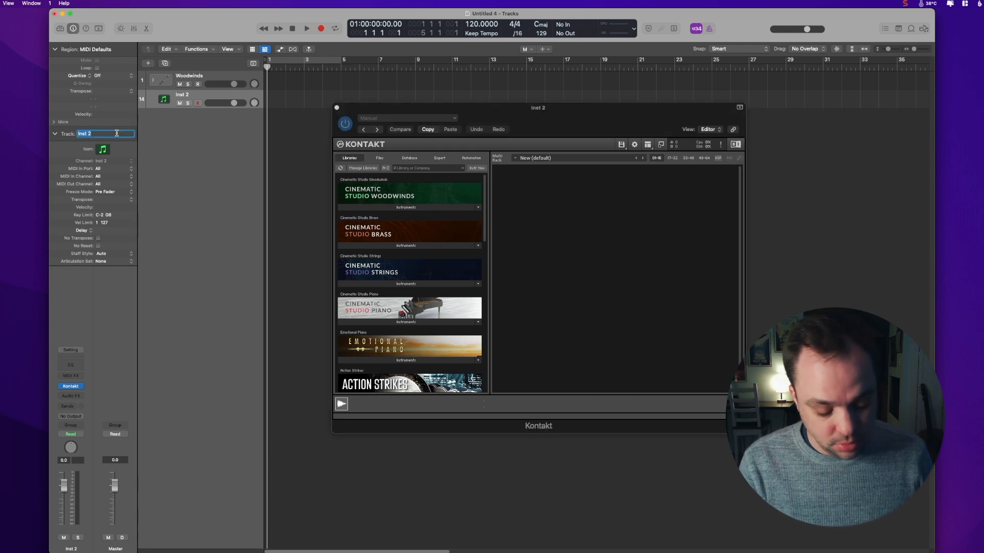
text(Fr Hrn 1)
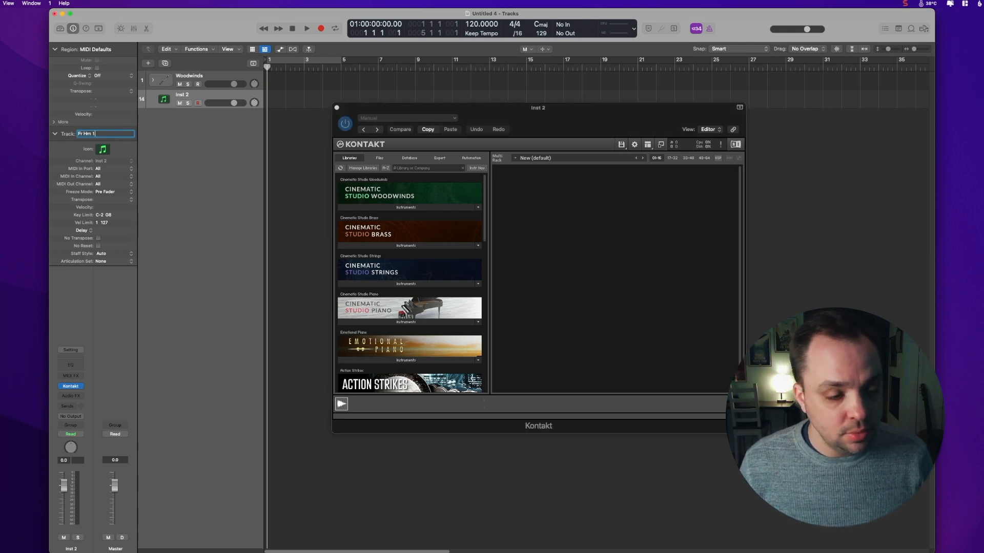
key(Return)
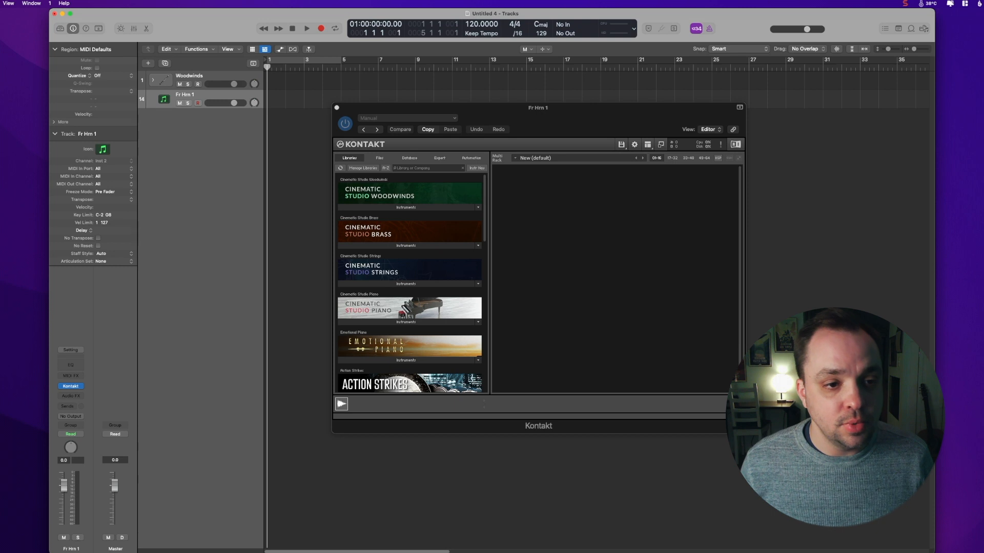
click(100, 186)
click(102, 193)
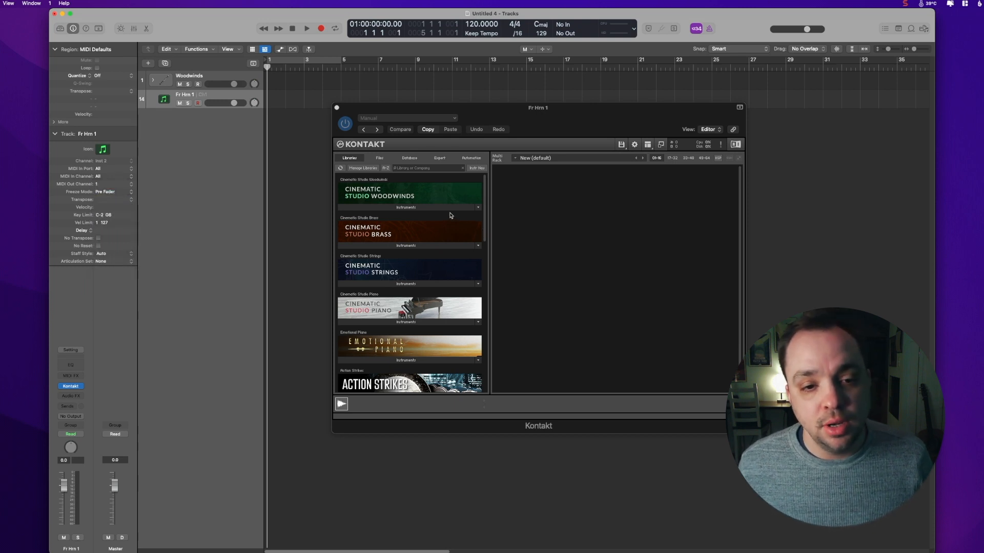
Step: Load the Cinematic Studio Brass solo horn, trumpet, trombone, bass trombone and tuba instruments into the Kontakt multi
click(406, 246)
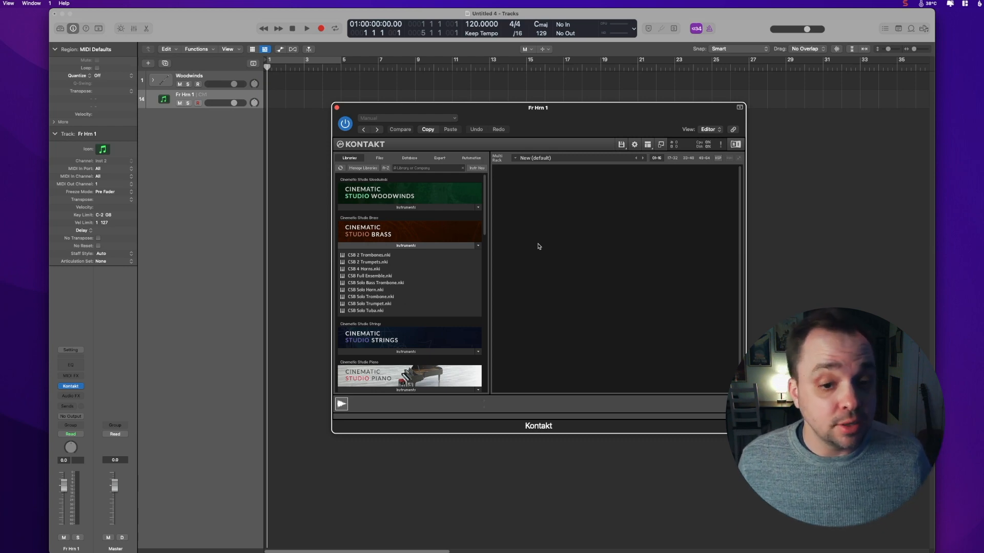
double_click(379, 290)
double_click(379, 290)
double_click(379, 290)
double_click(379, 304)
double_click(379, 297)
double_click(379, 283)
double_click(380, 310)
Step: Add ten more tracks playing the same Kontakt instance on successive MIDI channels
click(17, 55)
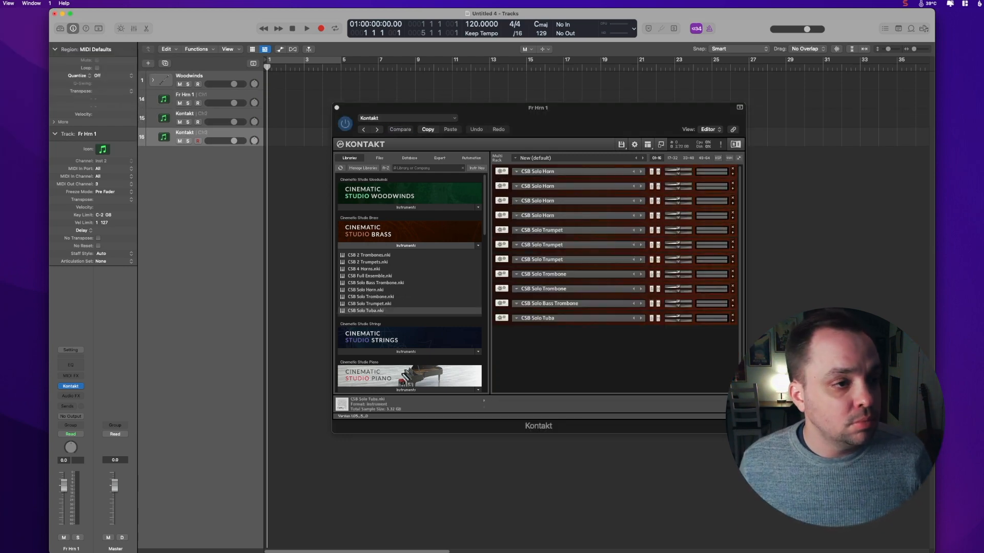
click(17, 54)
click(18, 55)
click(17, 55)
Step: Name the new tracks Fr Hrn 2, Fr Hrn 3 and Fr Hrn 4
text(Fr Hrn 2)
key(Tab)
text(Fr Hrn 3)
Step: Name the following tracks Tpt 1, Tpt 2, Tpt 3, Tbn 1, Tbn 2, Bs Tbn and Tuba
key(Tab)
text(Fr Hrn 4)
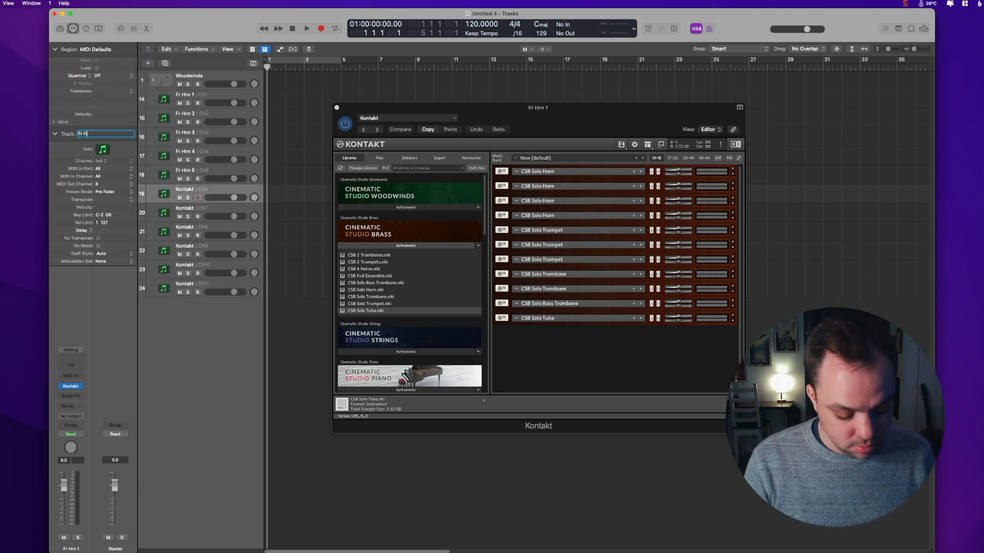
key(shift+Tab)
text(Tpt 1)
key(Tab)
text(Tpt 2)
key(Tab)
text(Tpt 3)
key(Tab)
text(Tbn 1)
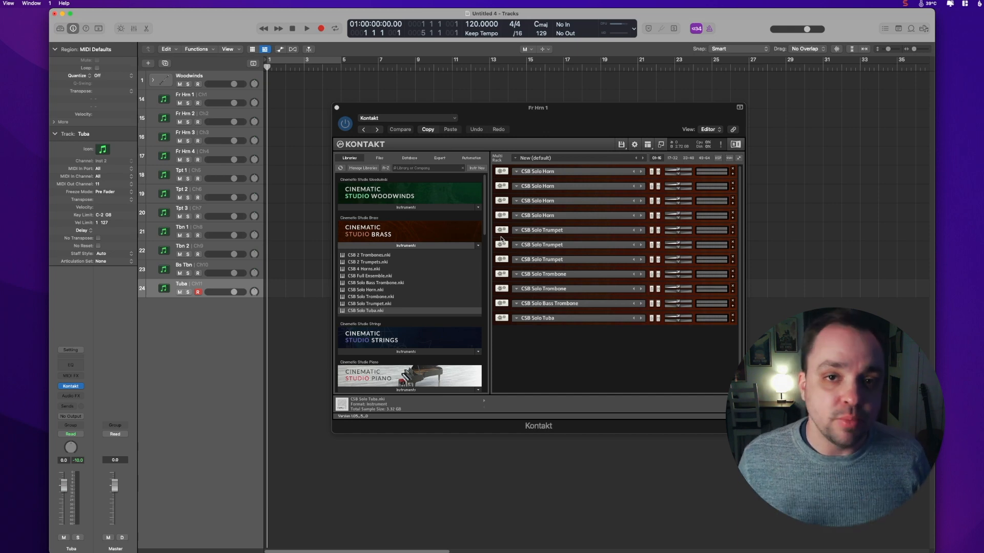
Step: Give the horn, trumpet, trombone and tuba tracks matching brass instrument icons
click(213, 97)
click(104, 149)
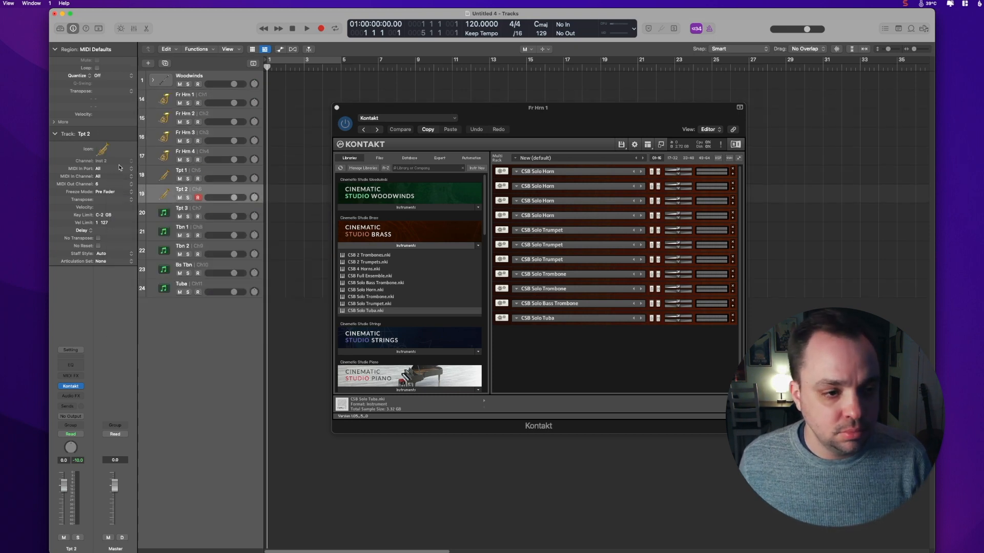
click(102, 149)
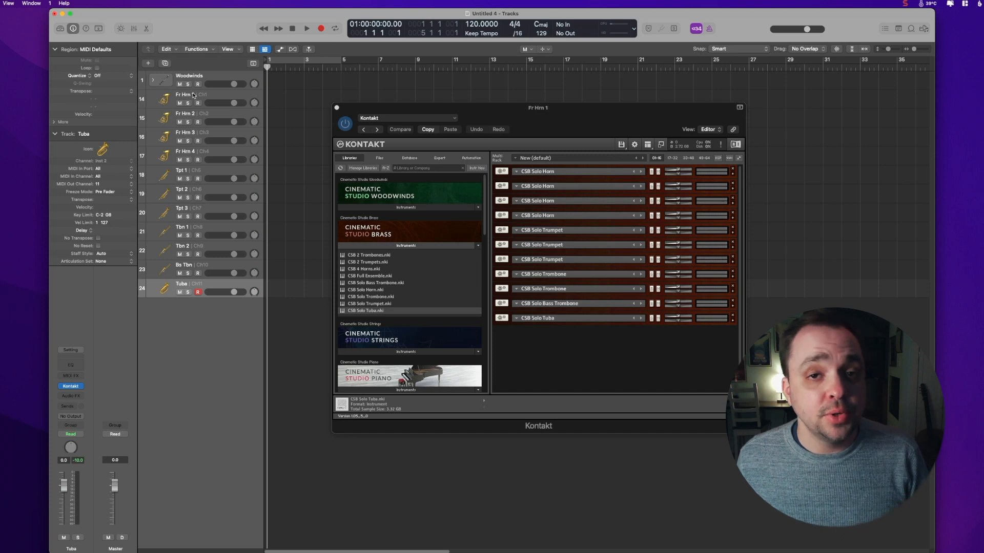
Step: Select all the brass tracks and pack them into a summing stack
shift+click(194, 96)
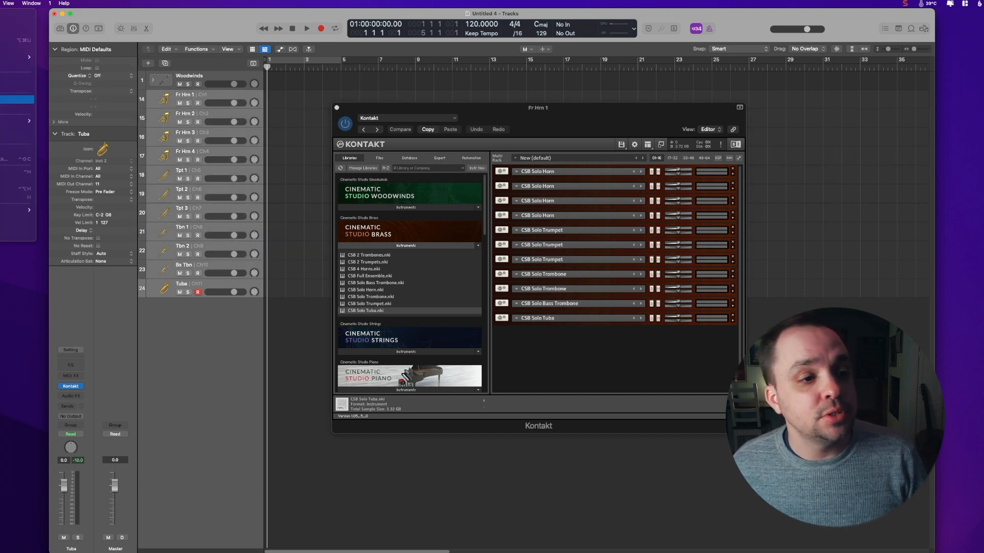
click(16, 100)
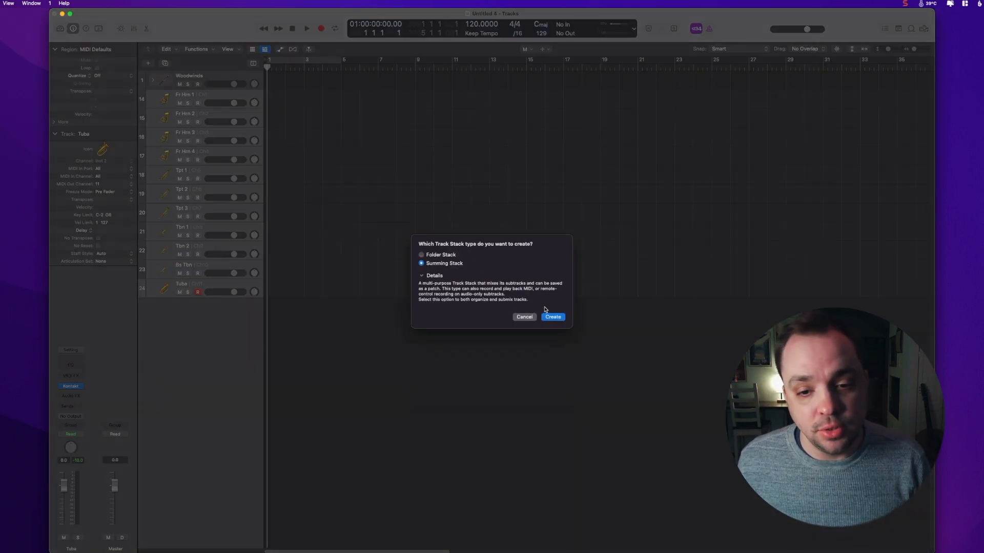
click(551, 316)
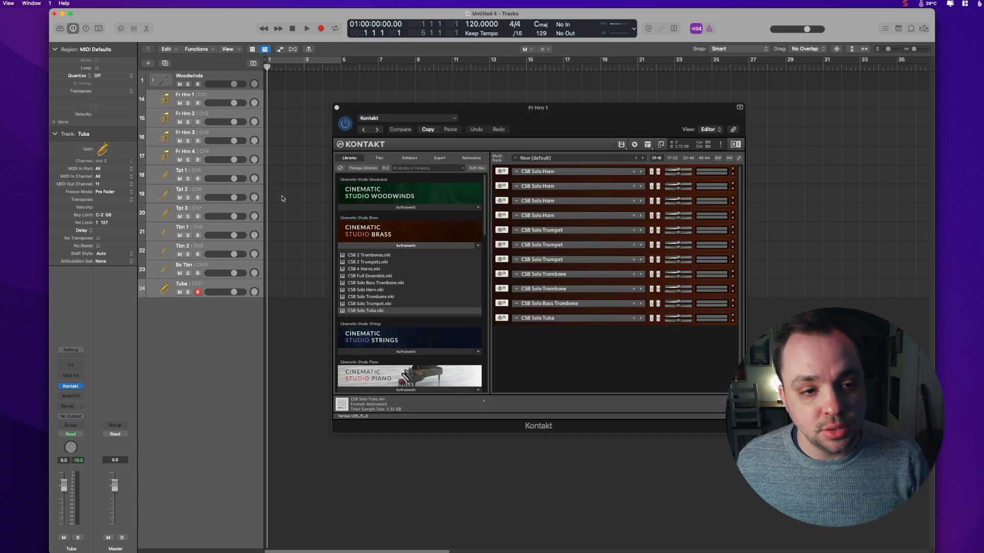
Step: Close the Kontakt window, name the summing stack Brass and give it a brass instrument icon
click(337, 108)
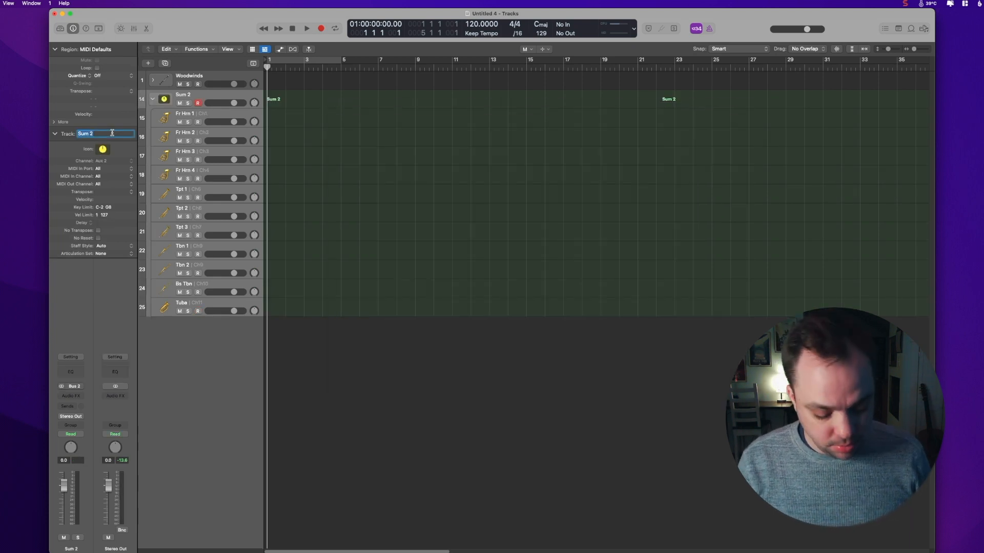
text(Brass)
key(Return)
click(107, 152)
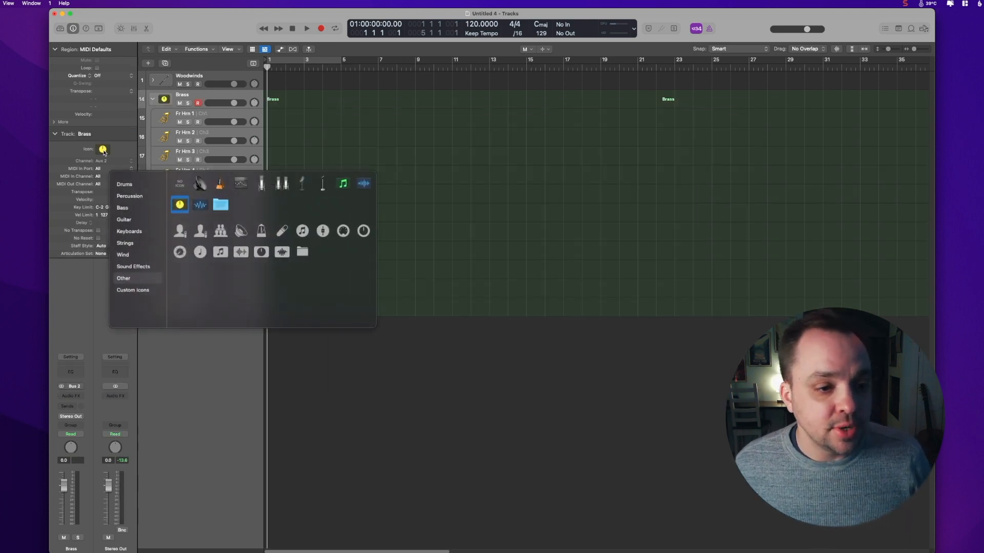
click(123, 255)
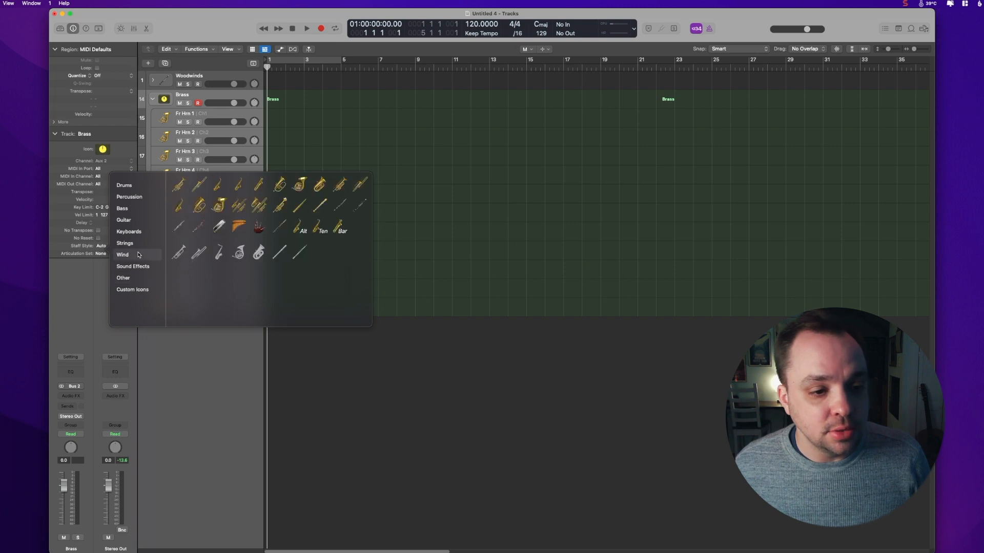
click(265, 207)
click(199, 383)
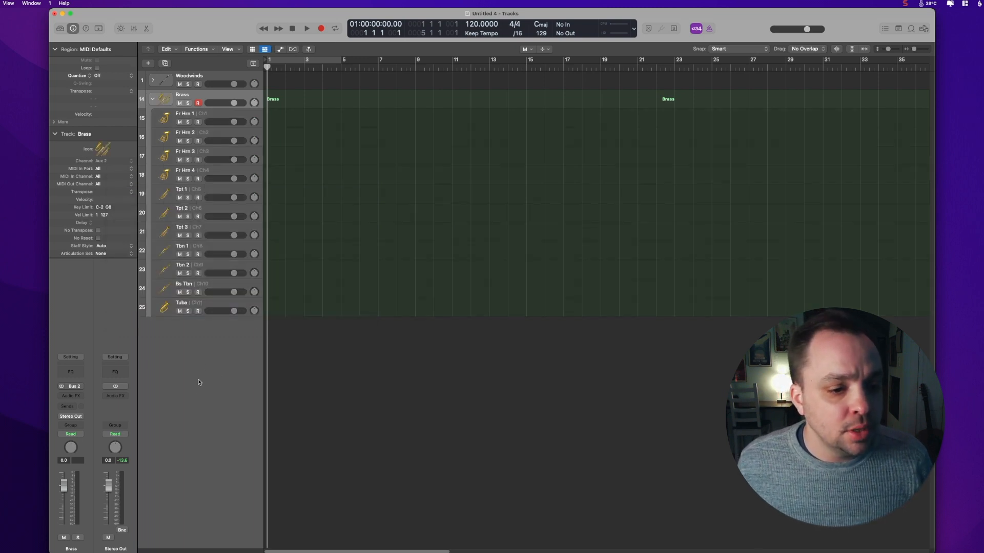
Step: Select all brass tracks and route their outputs to Bus 2 → Brass
click(203, 155)
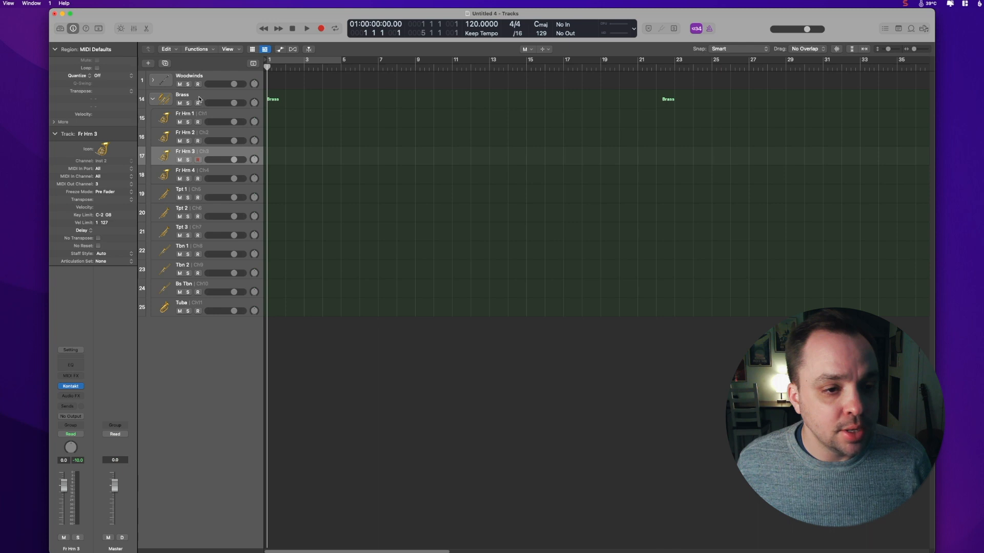
click(199, 98)
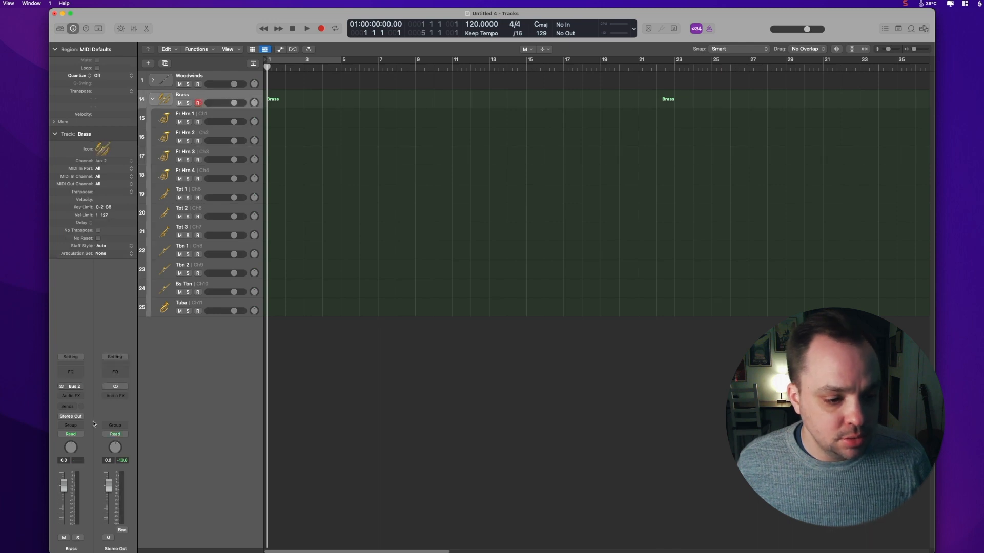
click(213, 116)
shift+click(205, 304)
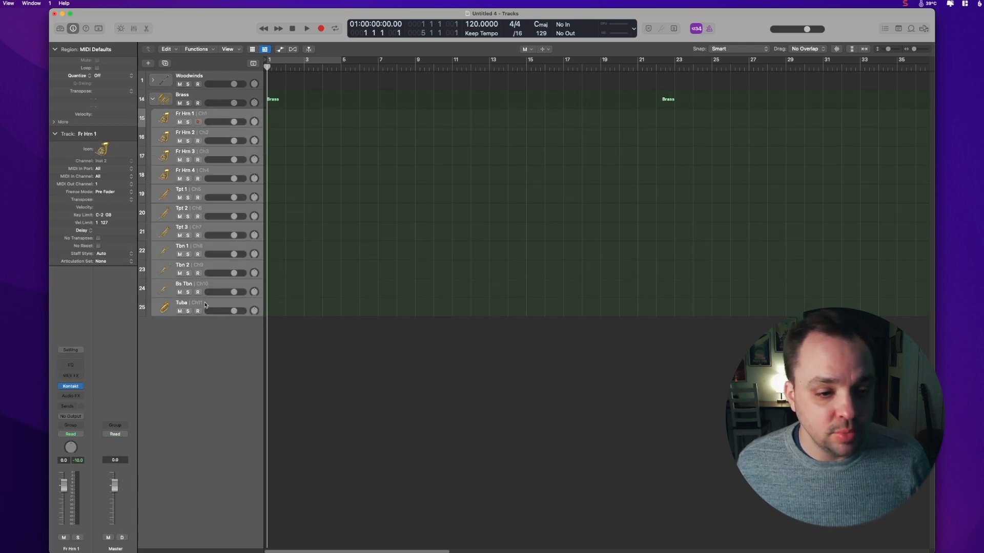
click(73, 417)
mouse_move(69, 433)
mouse_move(131, 242)
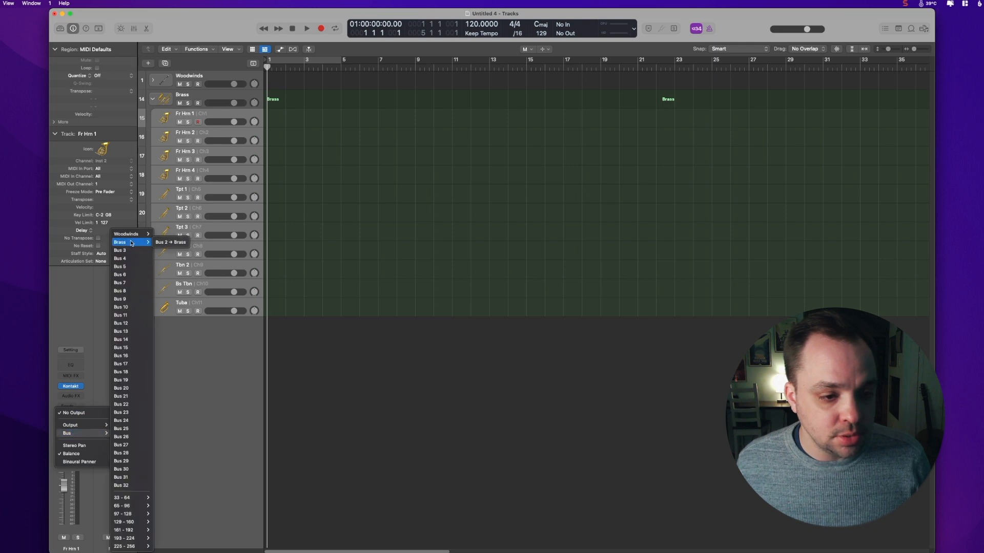
click(171, 242)
Step: Select individual brass tracks to audition them through the Brass stack
click(208, 118)
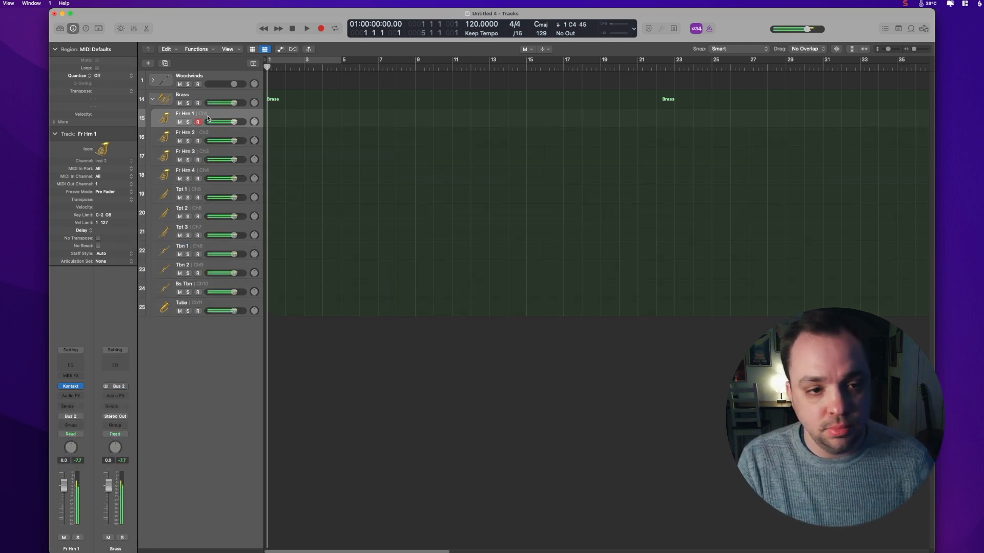
click(199, 210)
click(194, 246)
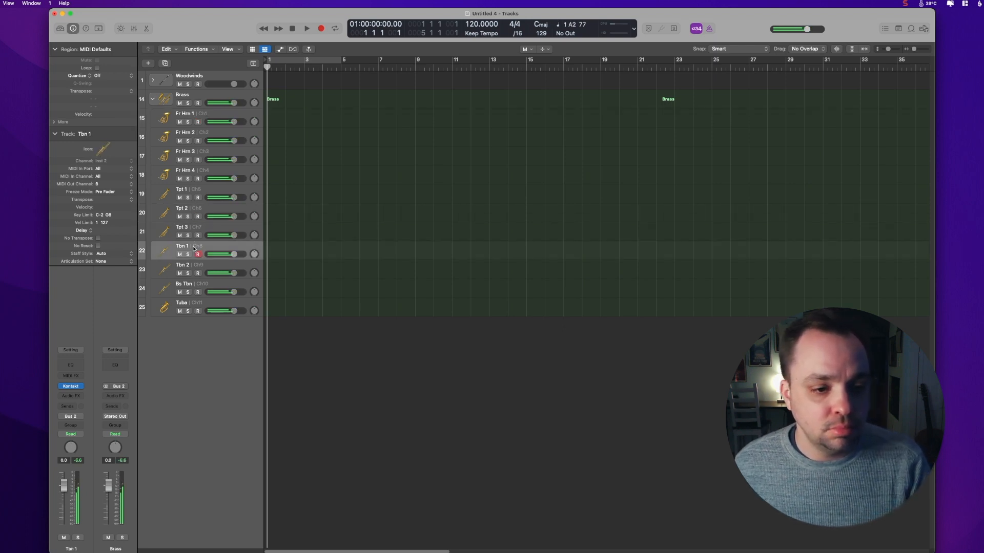
click(187, 305)
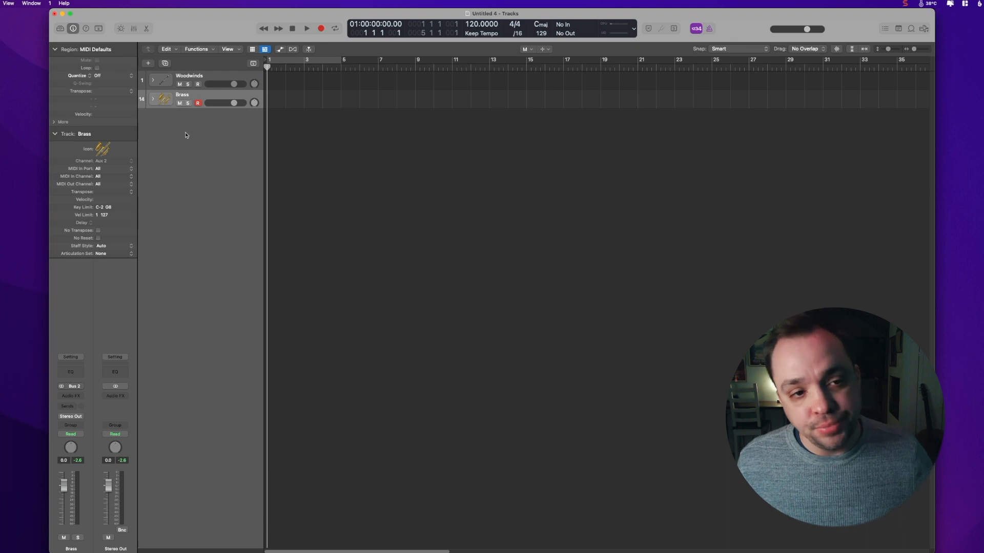
Step: Create ten software instrument tracks with an Empty Channel Strip and no audio output
click(0, 3)
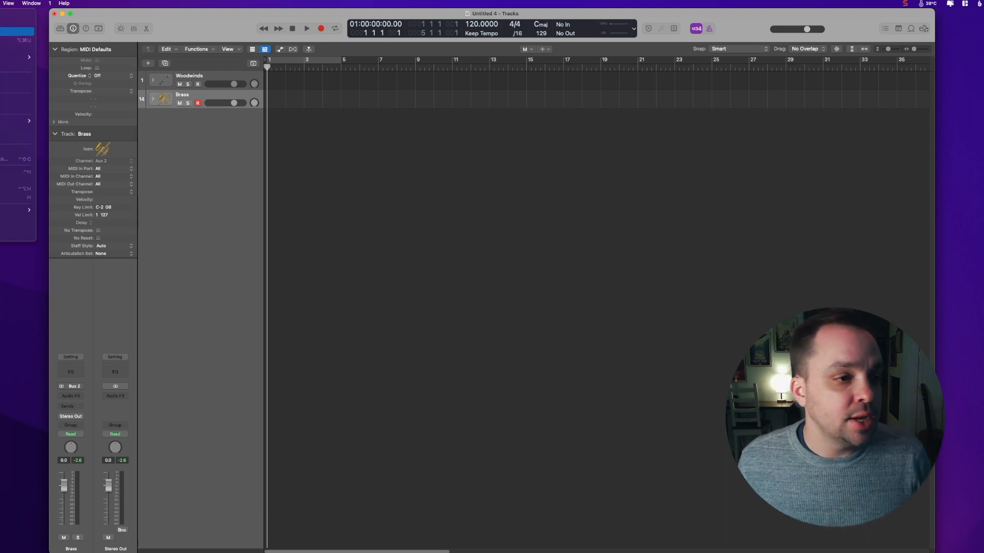
click(16, 14)
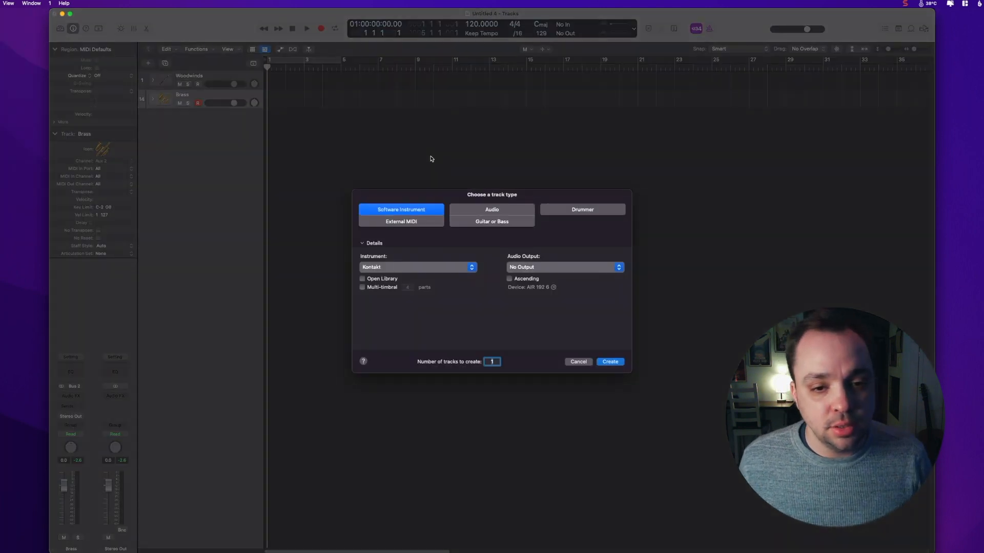
text(10)
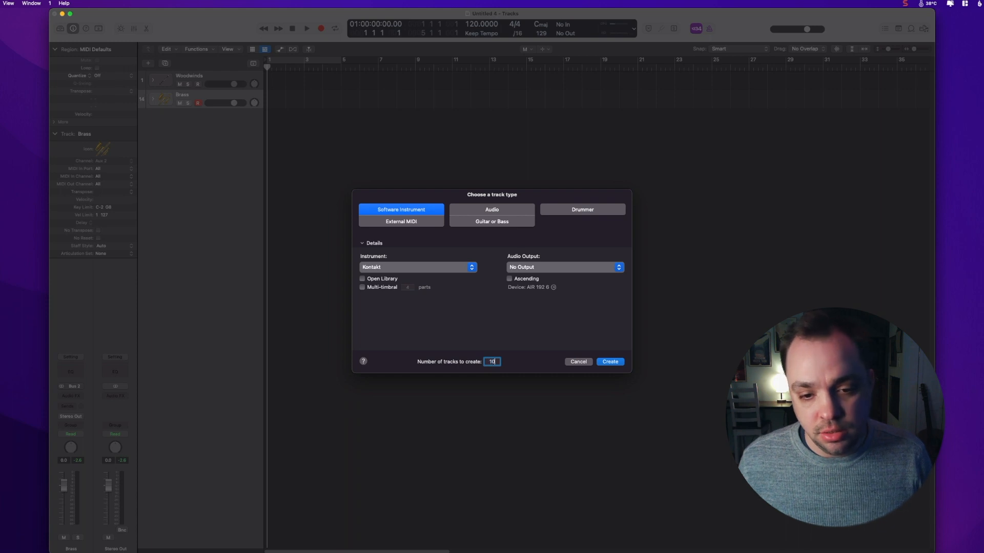
click(410, 272)
click(408, 278)
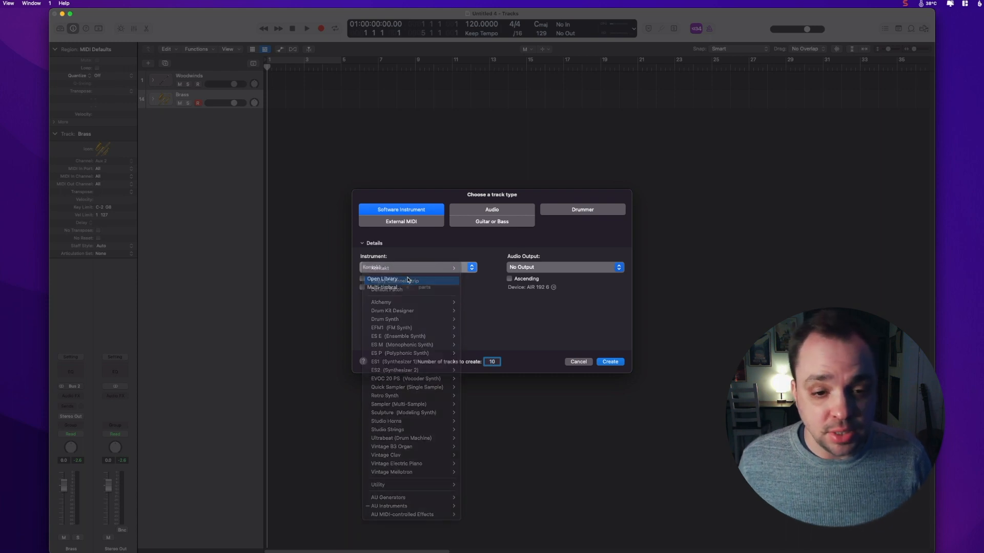
click(550, 266)
click(531, 250)
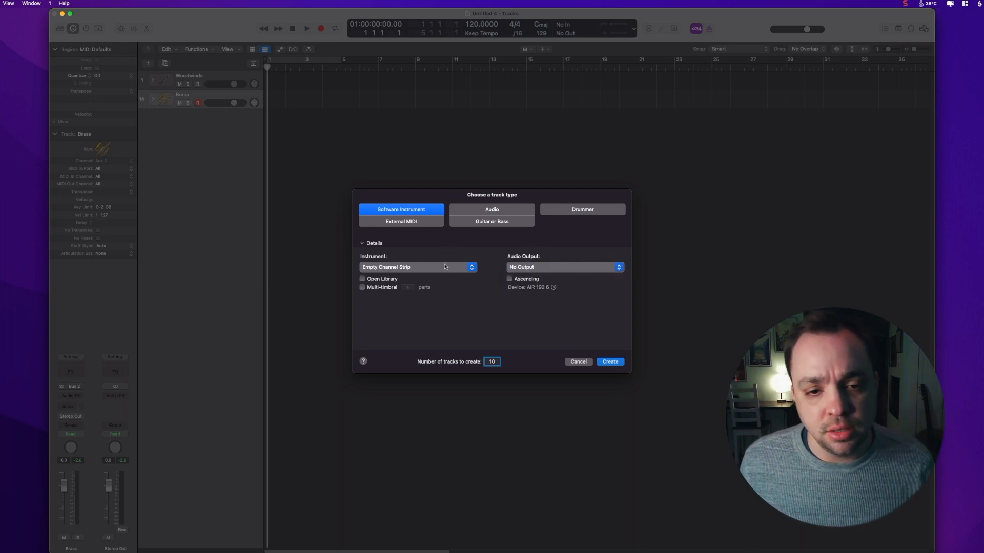
click(610, 363)
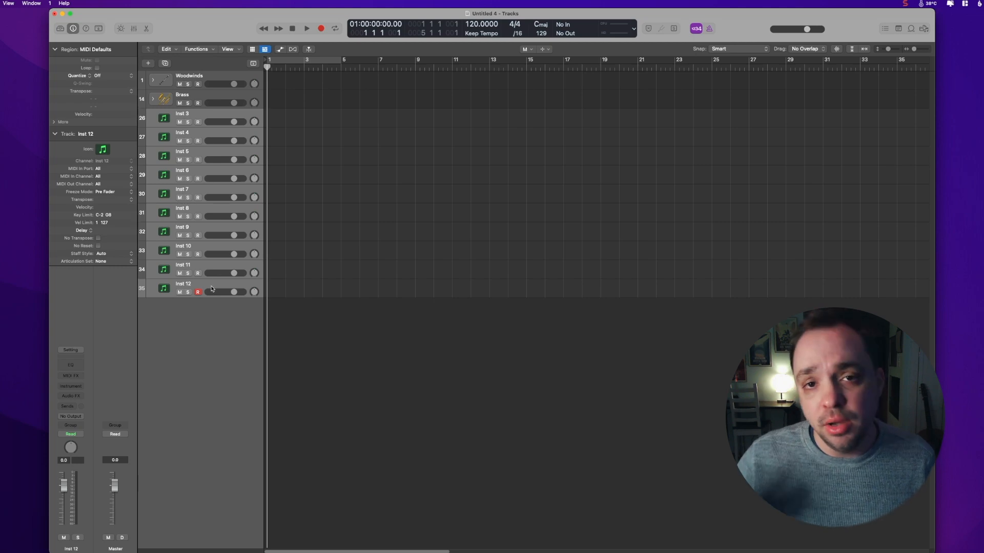
Step: Pack the new tracks into a summing stack and name it Synths
click(0, 3)
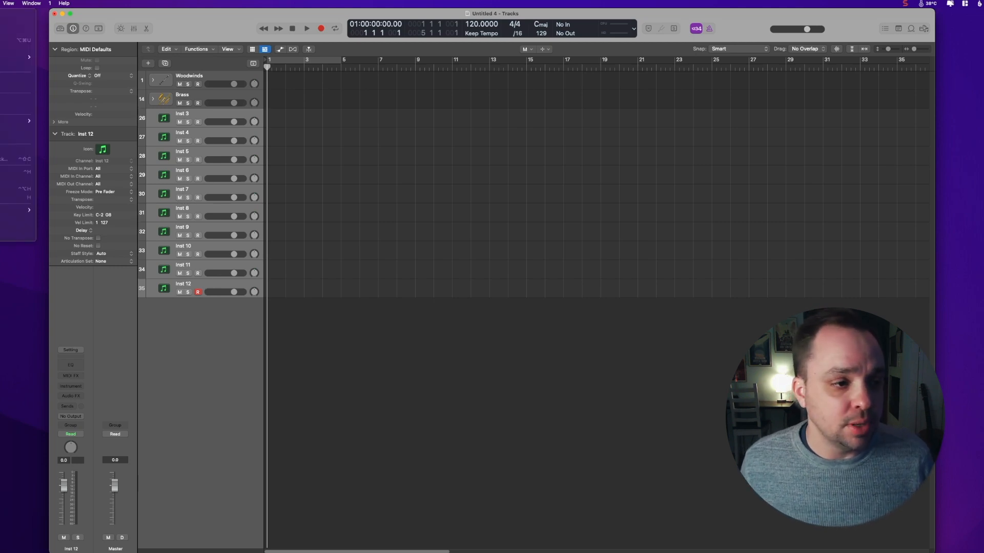
click(17, 99)
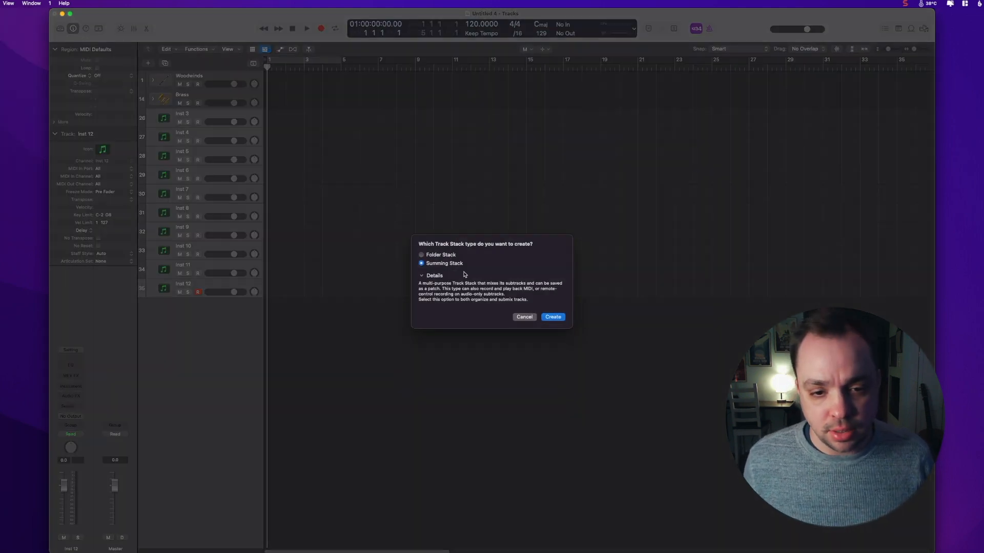
key(Return)
double_click(94, 133)
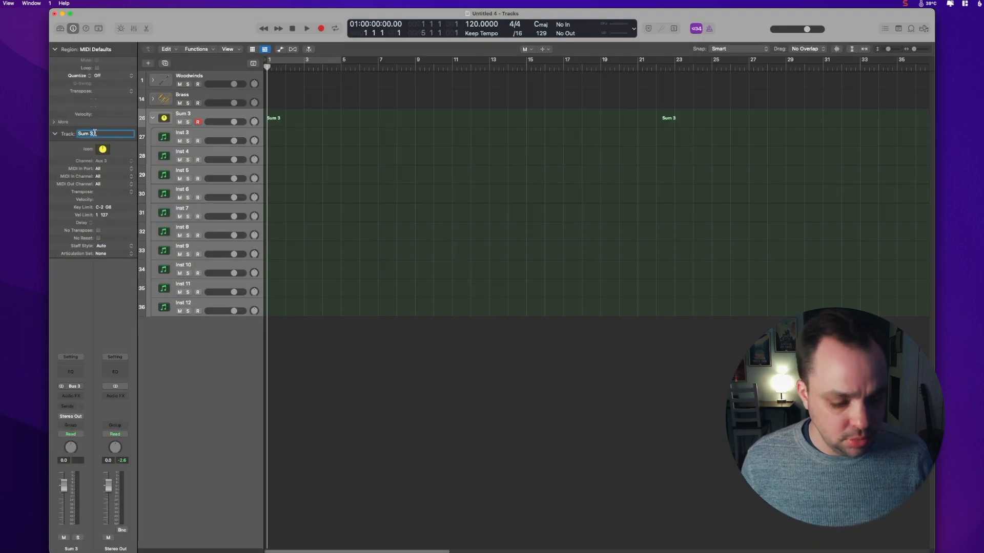
text(Synths)
key(Return)
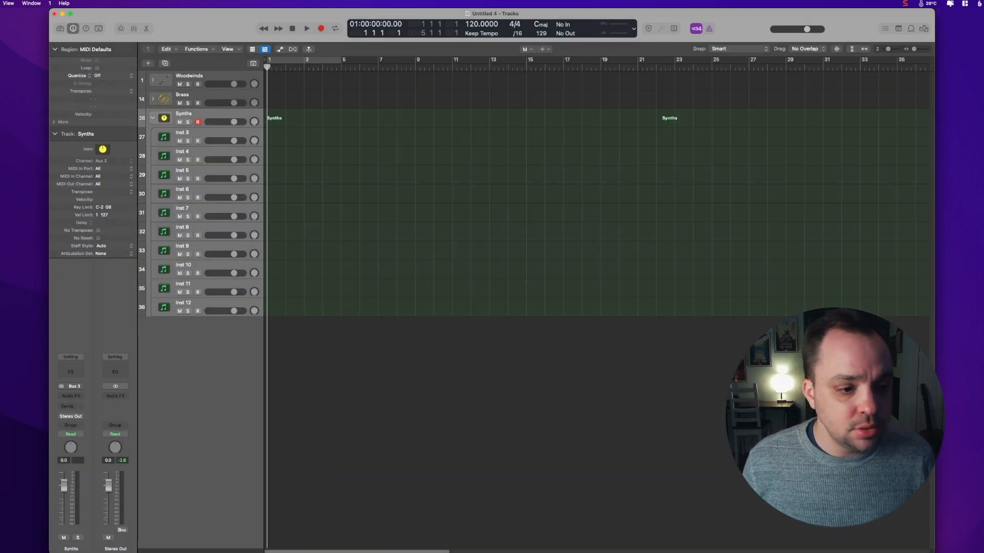
Step: Open the mixer and route the synth tracks' outputs to Bus 3 → Synths
click(134, 28)
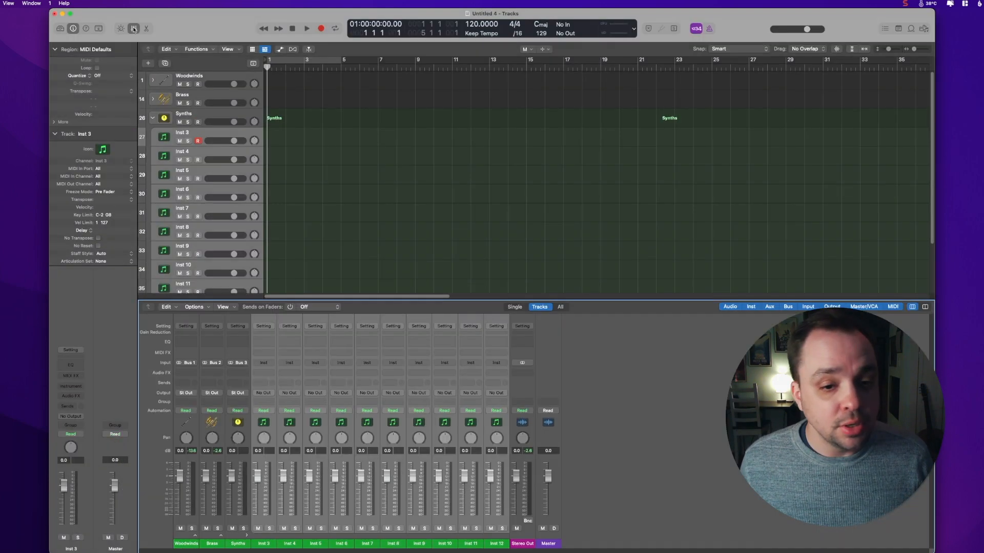
click(395, 392)
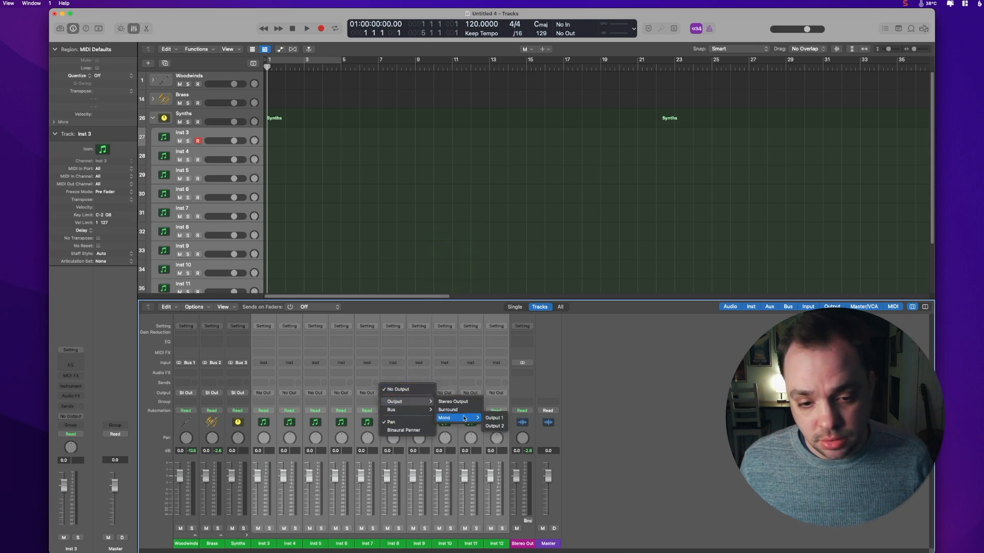
mouse_move(413, 412)
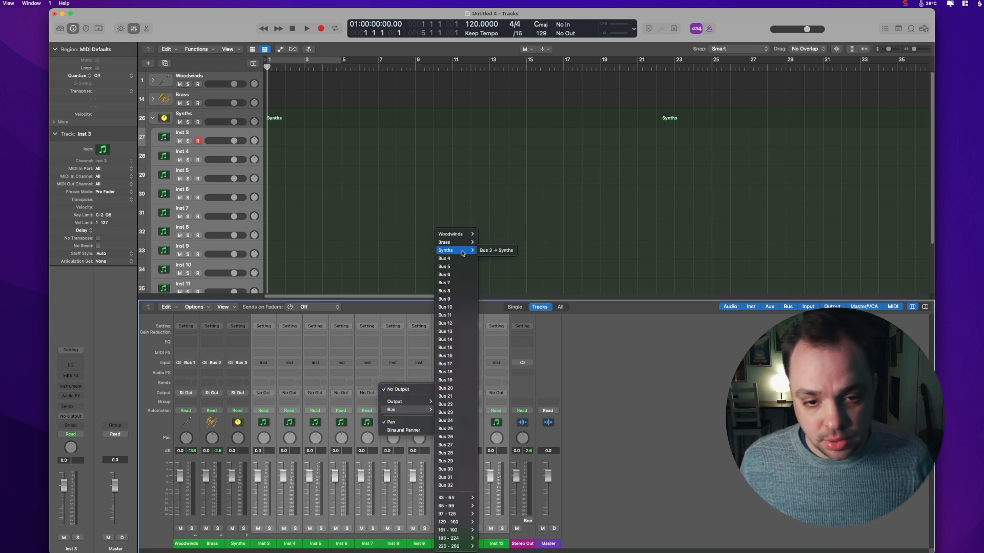
click(495, 252)
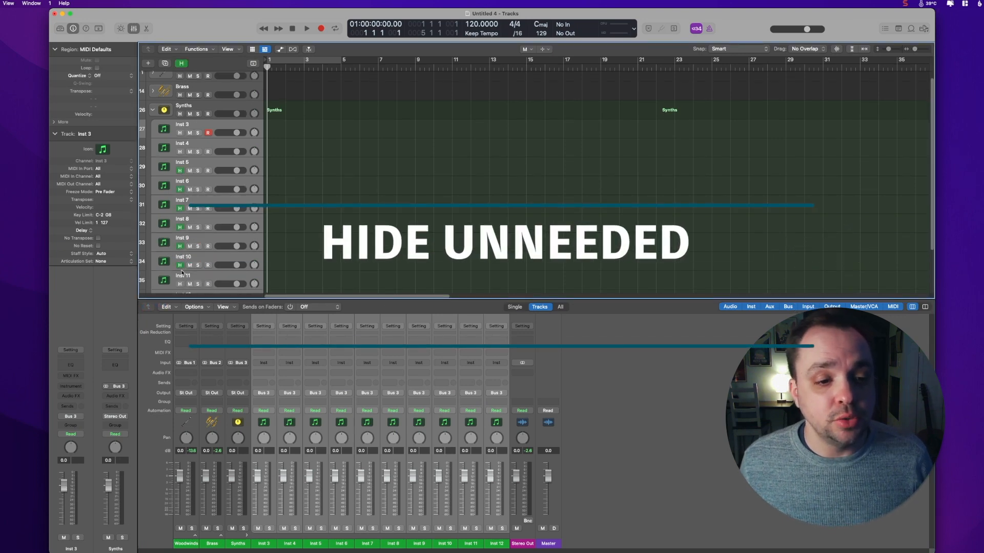
scroll(180, 280, down, 1)
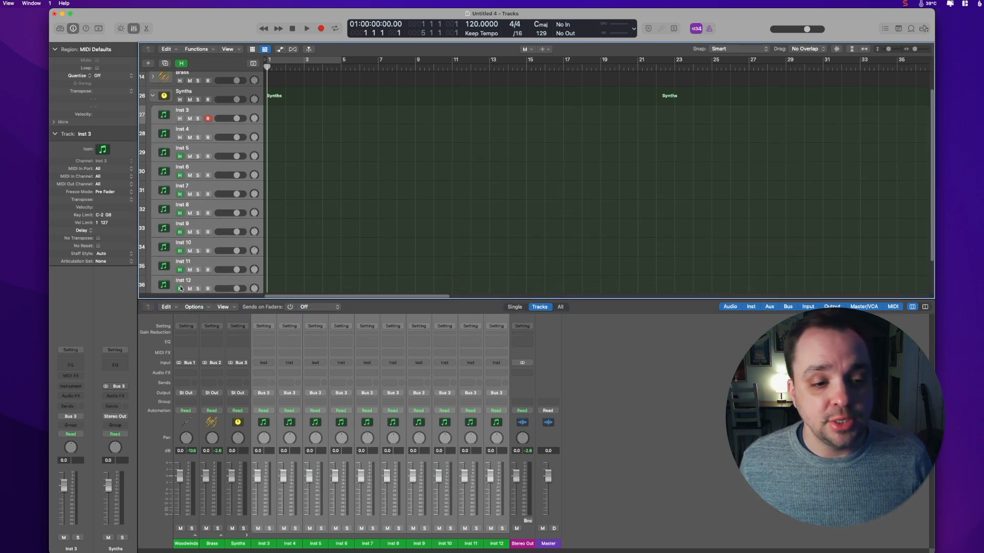
Step: Hide the synth tracks Inst 5 through Inst 12, keeping only Inst 3 and Inst 4 visible in the Synths stack
drag(181, 288, 179, 118)
key(ctrl+h)
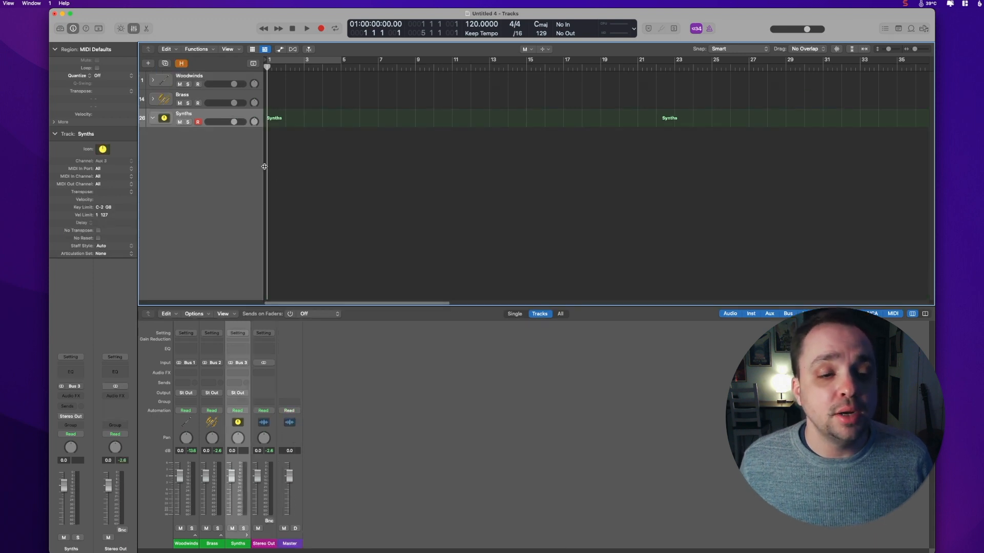
key(h)
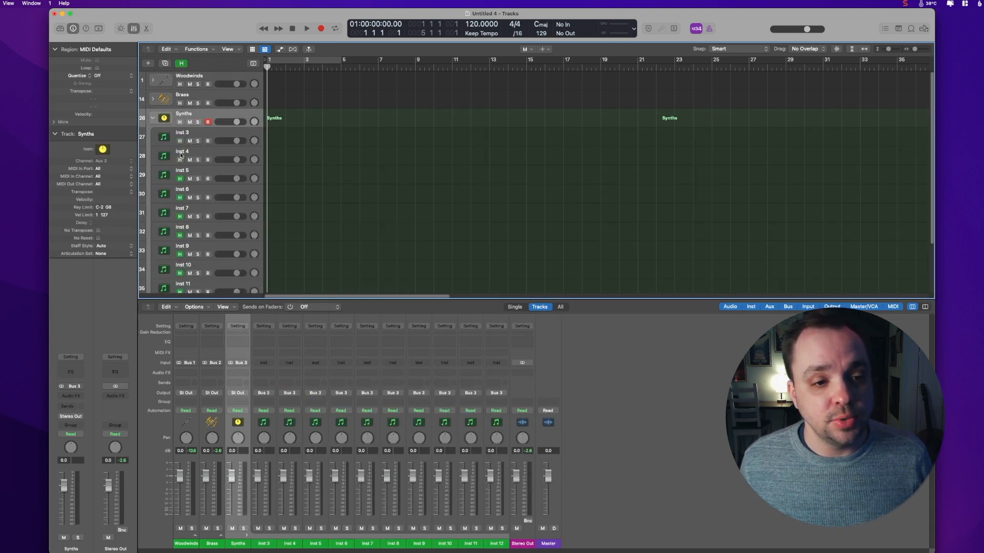
key(h)
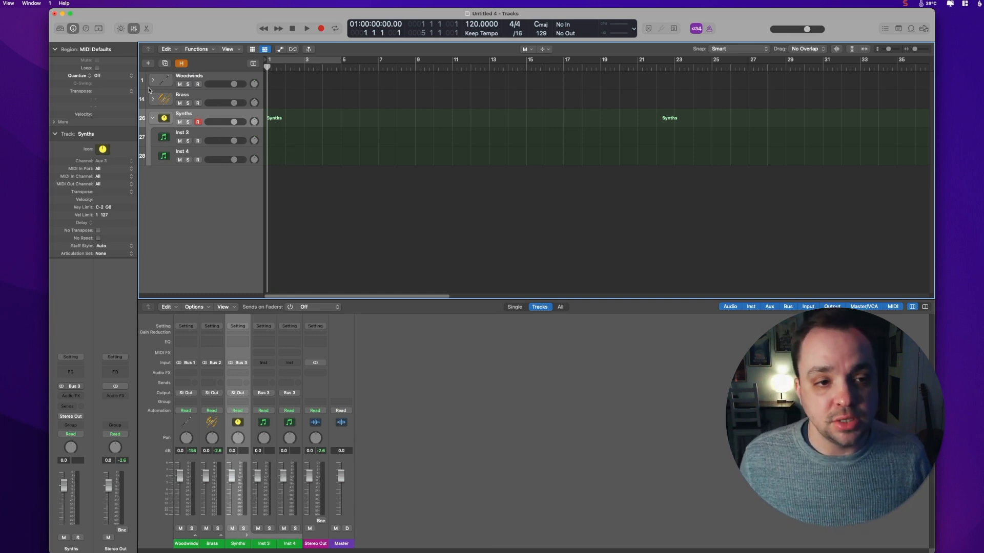
Step: Create three new Kontakt software instrument tracks with no audio output below the synth tracks
click(207, 151)
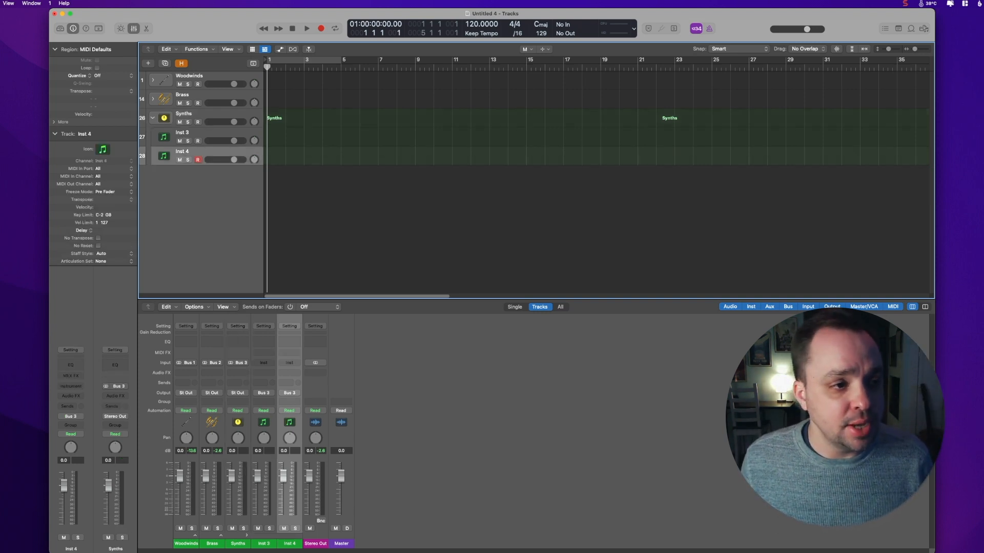
click(229, 176)
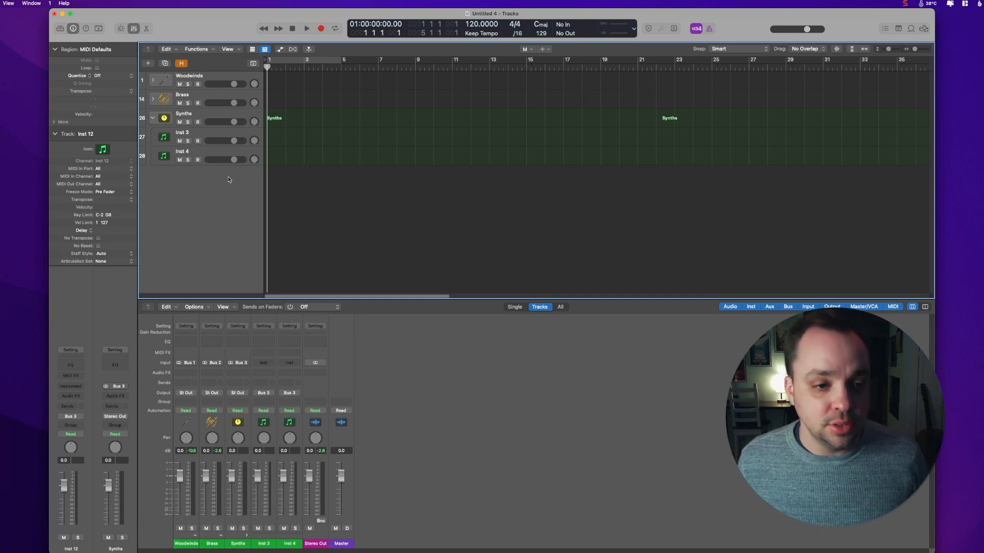
click(0, 3)
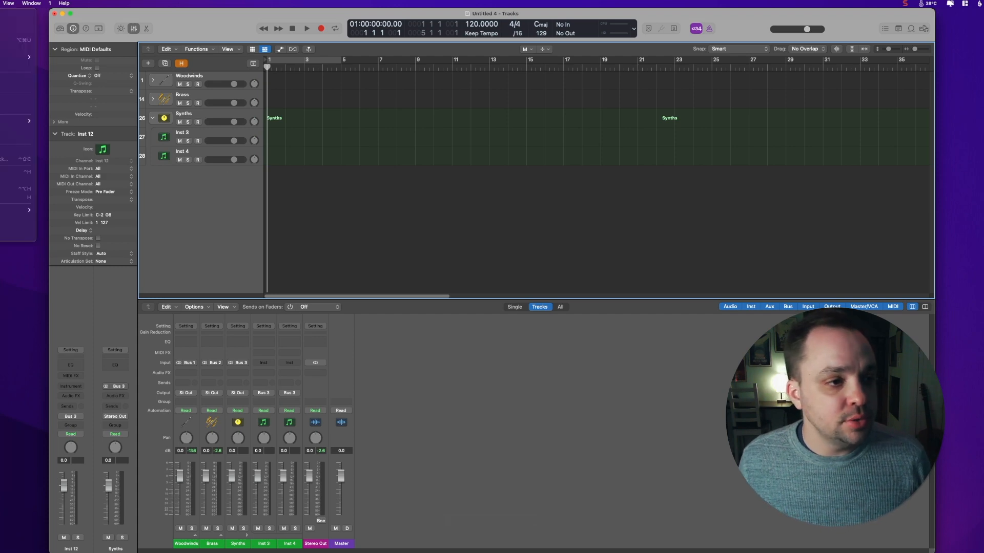
click(5, 15)
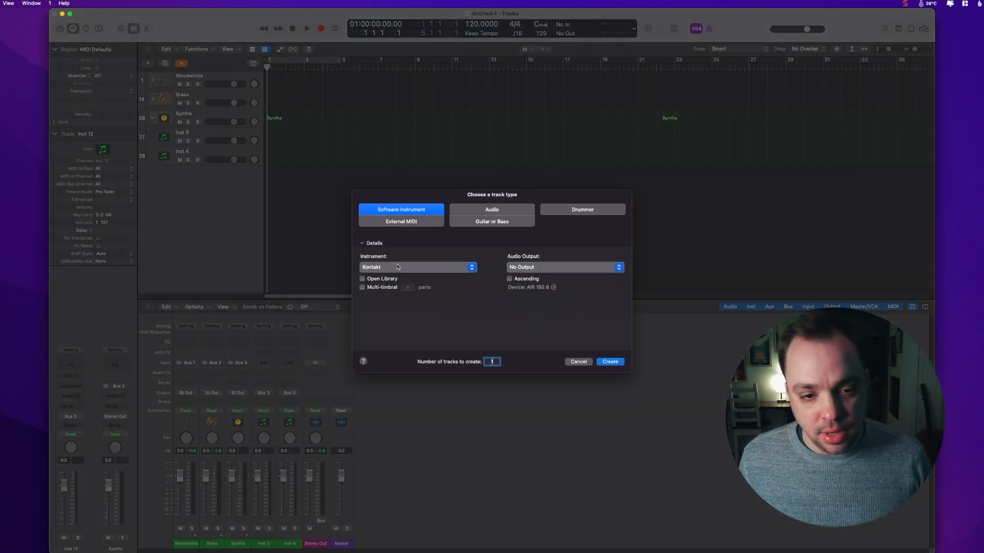
click(610, 362)
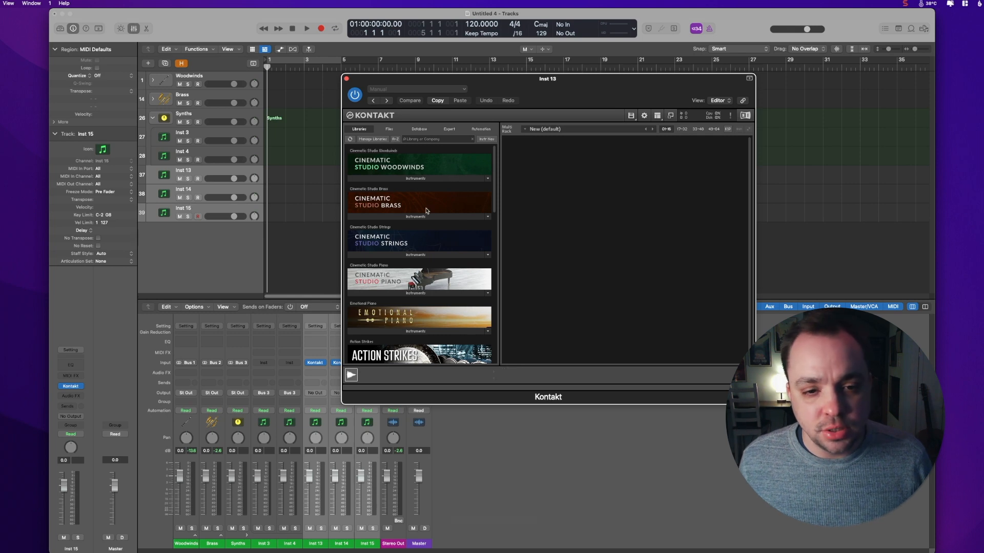
Step: Load the CSP Piano instrument from Cinematic Studio Piano into the first new track's Kontakt
click(398, 294)
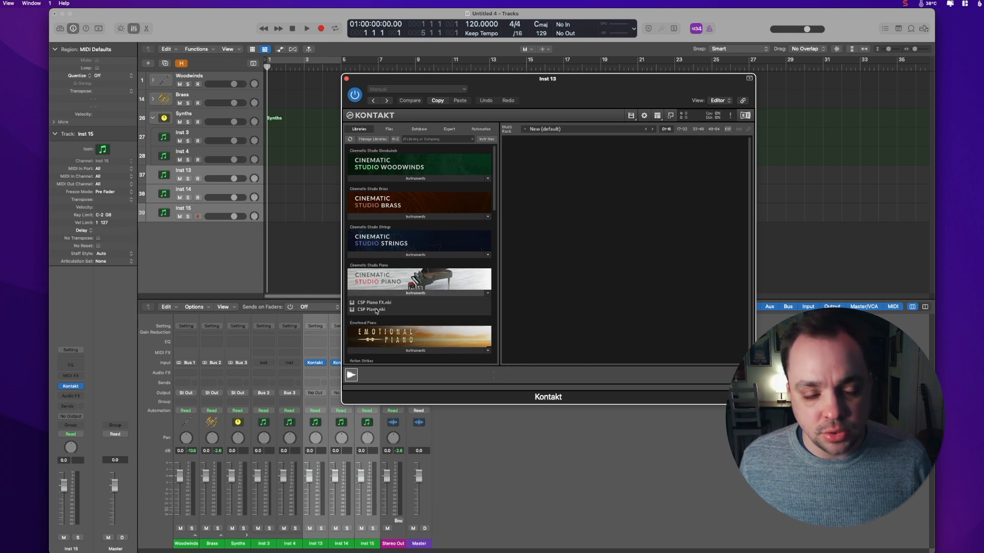
double_click(377, 310)
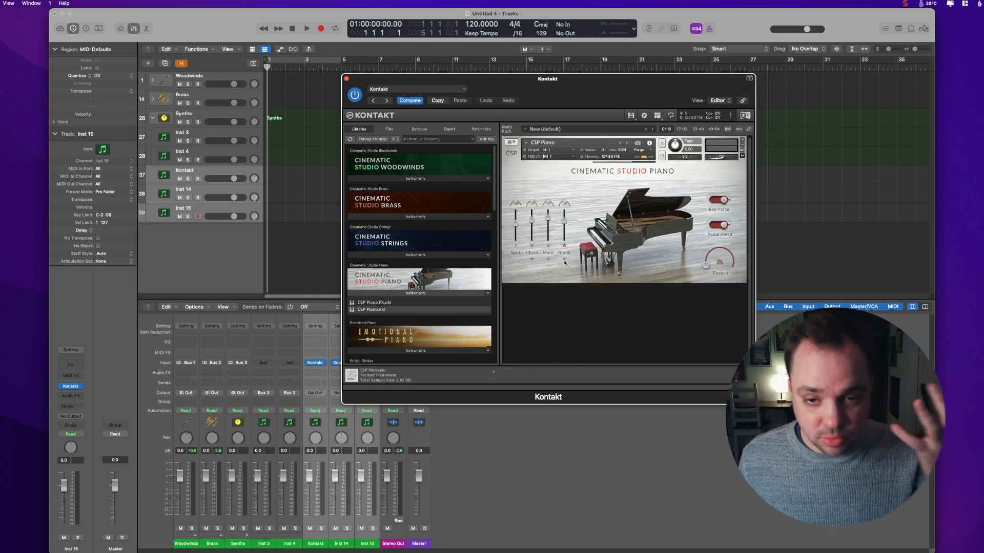
Step: Rename the first new Kontakt track CS Piano
click(221, 168)
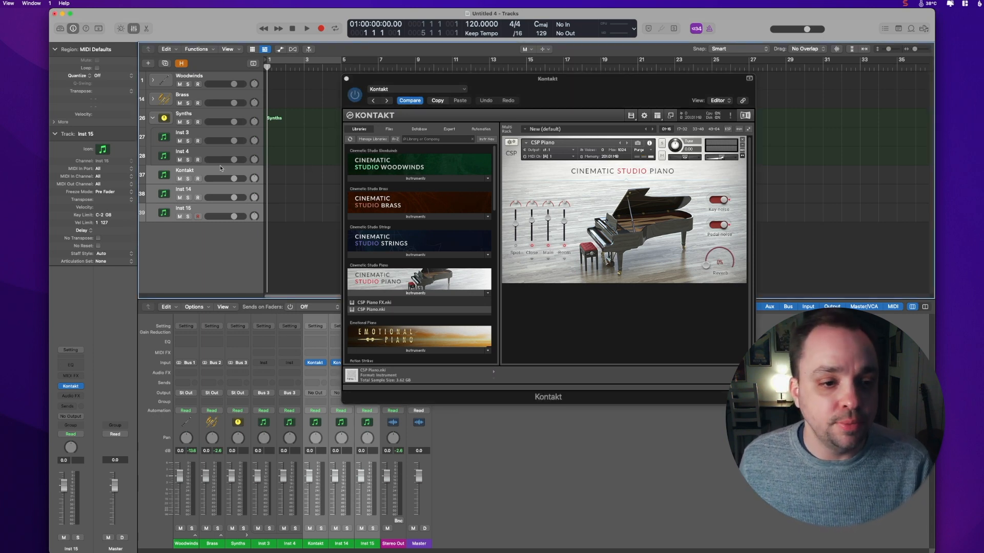
click(215, 170)
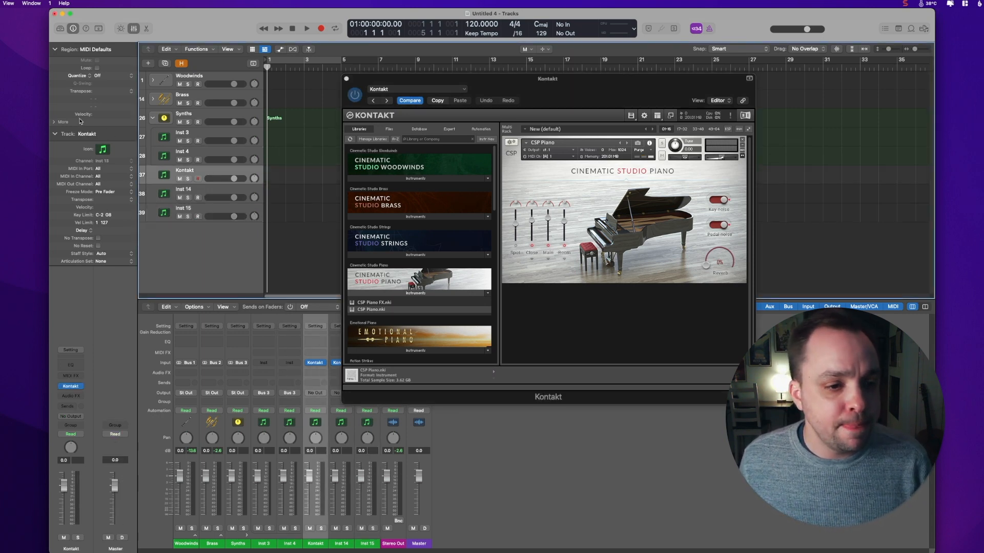
double_click(86, 133)
text(CS P)
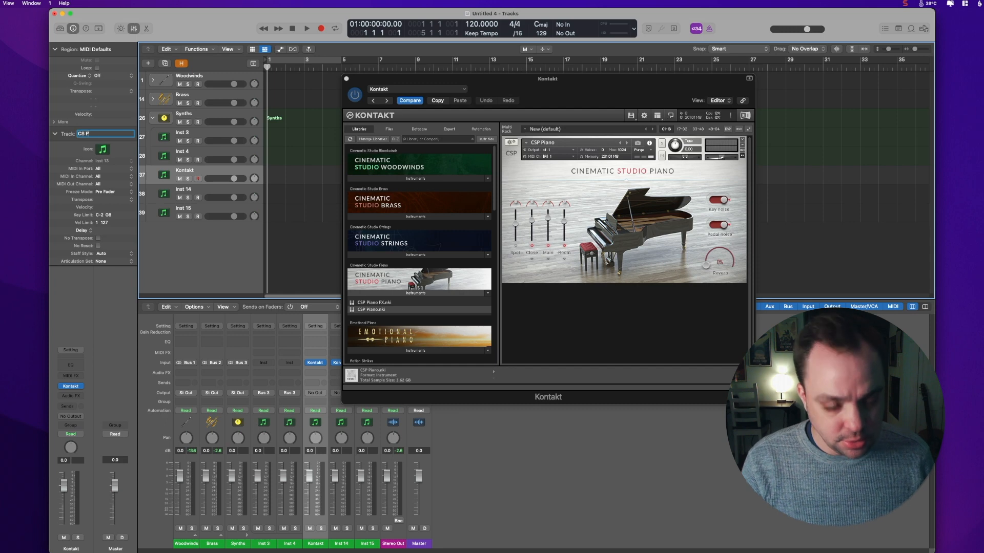
text(iano)
key(Return)
Step: Load Soundiron Emotional Piano from the Emotional Piano library into the second new track's Kontakt and close it
key(Down)
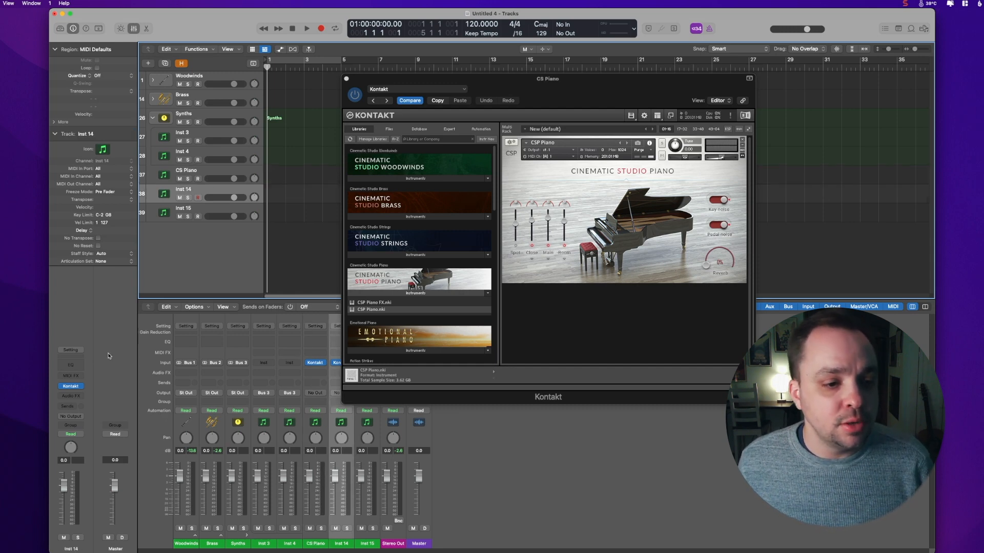
click(72, 387)
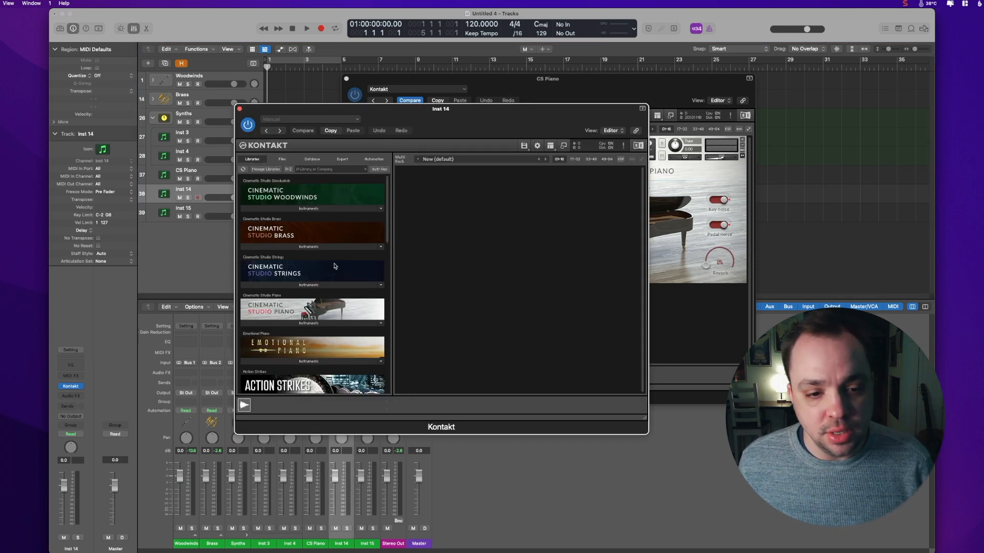
scroll(334, 265, down, 4)
scroll(334, 265, down, 3)
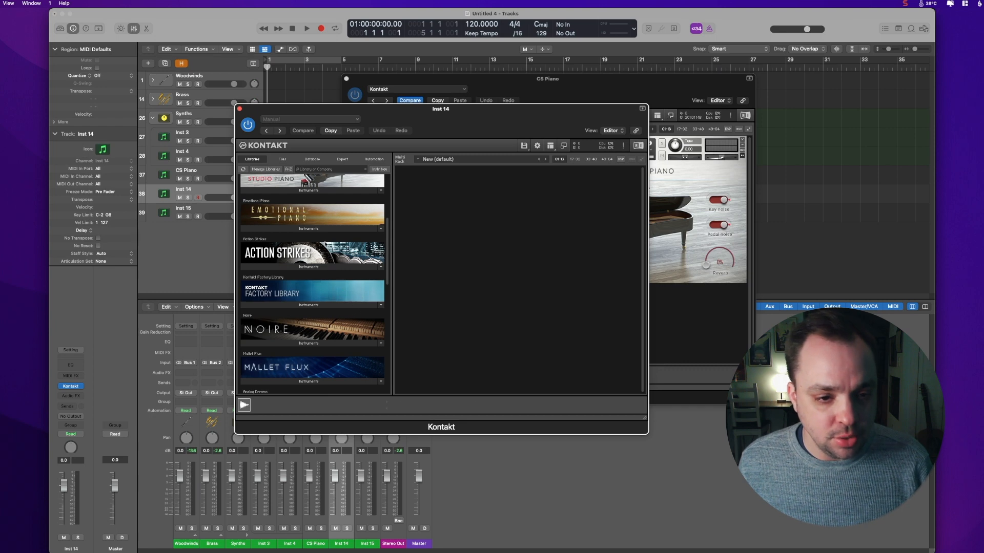
click(310, 228)
double_click(299, 315)
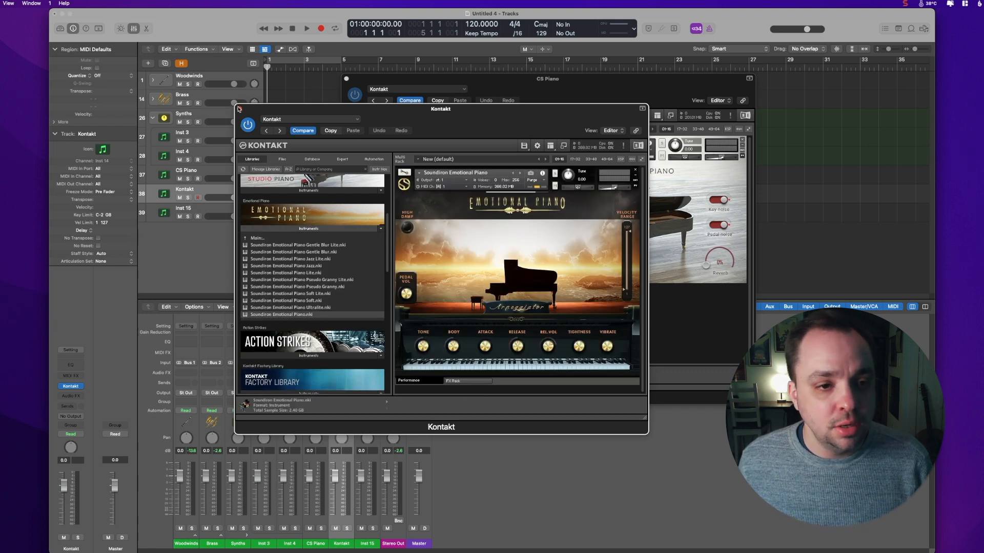
click(239, 108)
Step: Rename the second new track Piano Emotional and the first one Piano CS
double_click(87, 134)
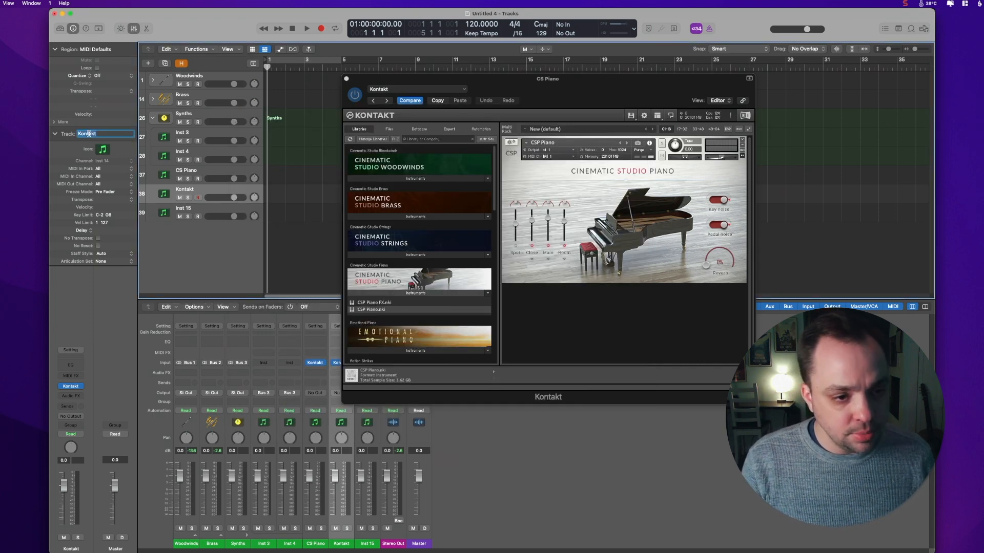
text(Piano Emotional)
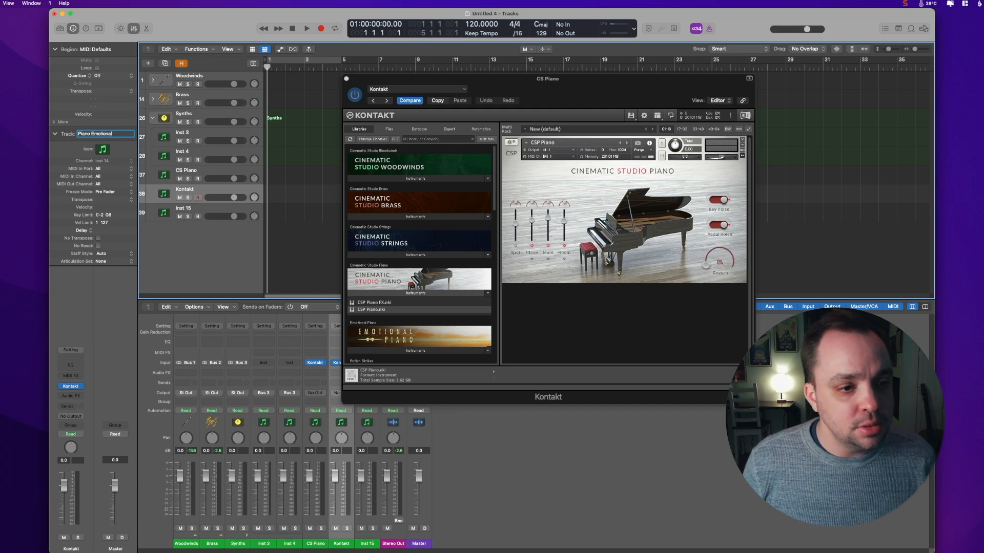
key(Return)
key(Up)
double_click(88, 133)
text(Piano CS)
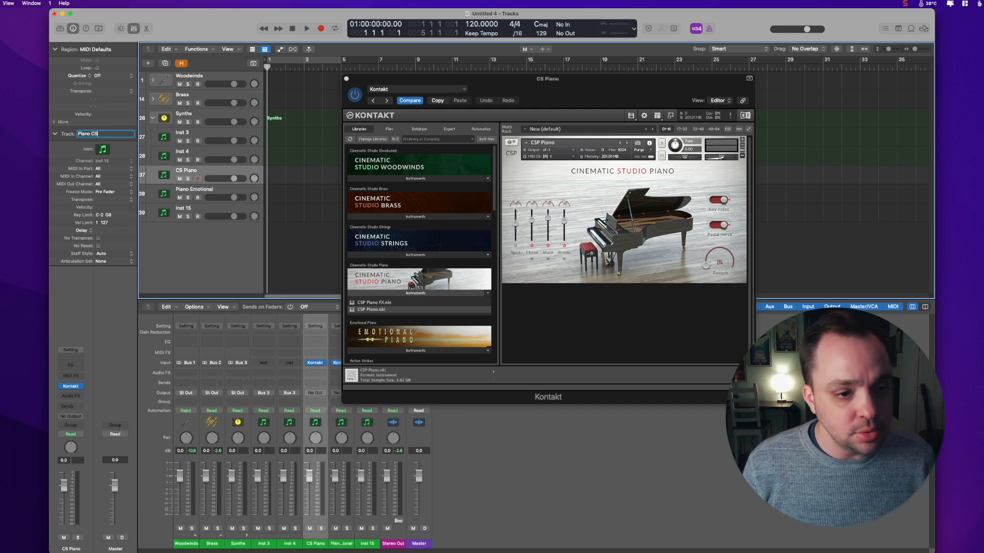
key(Return)
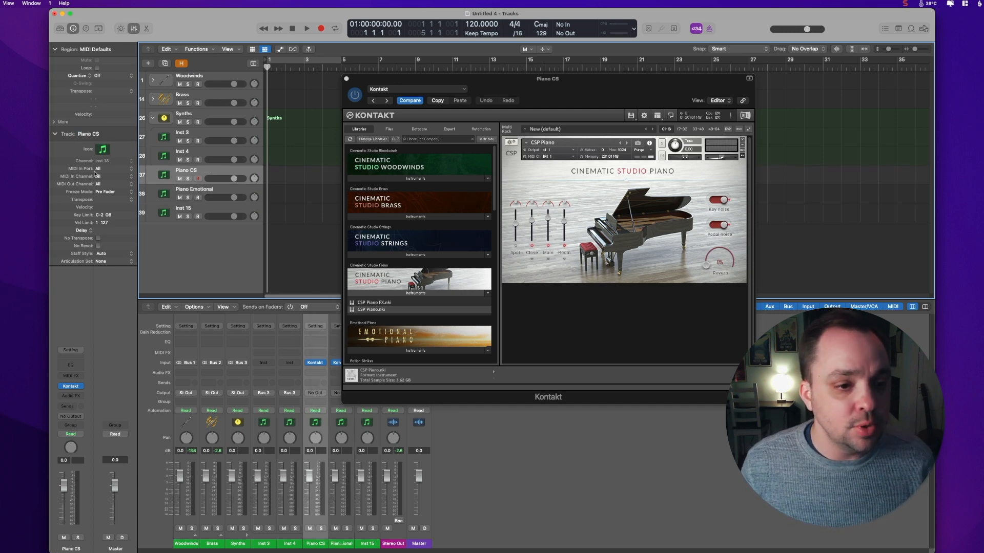
Step: Rename the third new track Harp
key(Down)
key(Down)
double_click(93, 132)
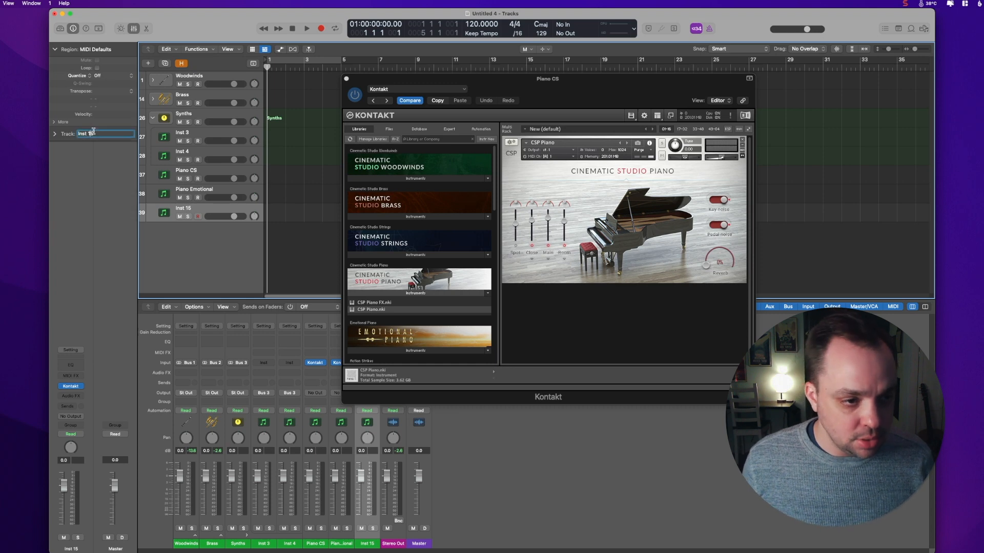
text(Harp)
key(Return)
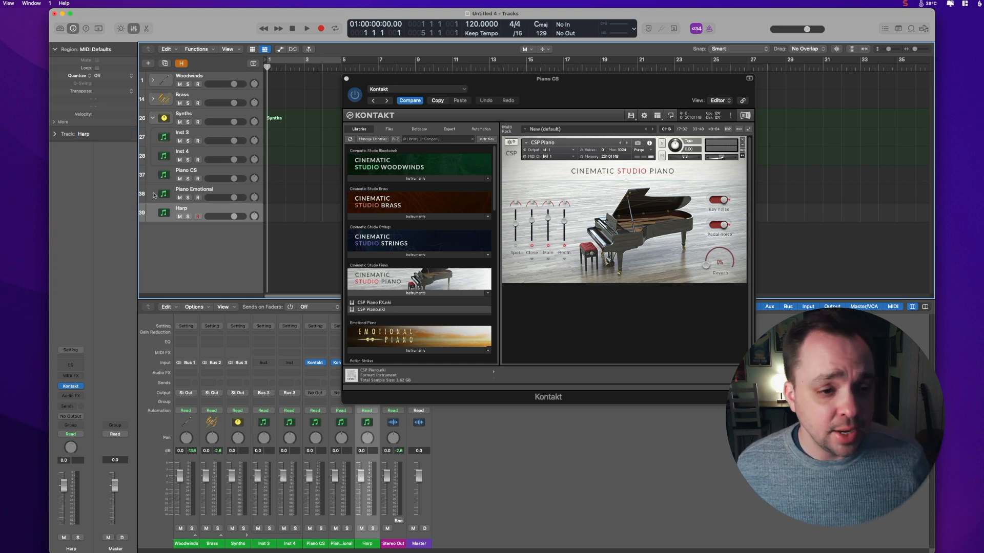
Step: Load Harp.nki from the Kontakt Factory Library into the Harp track and close the Kontakt windows
click(70, 386)
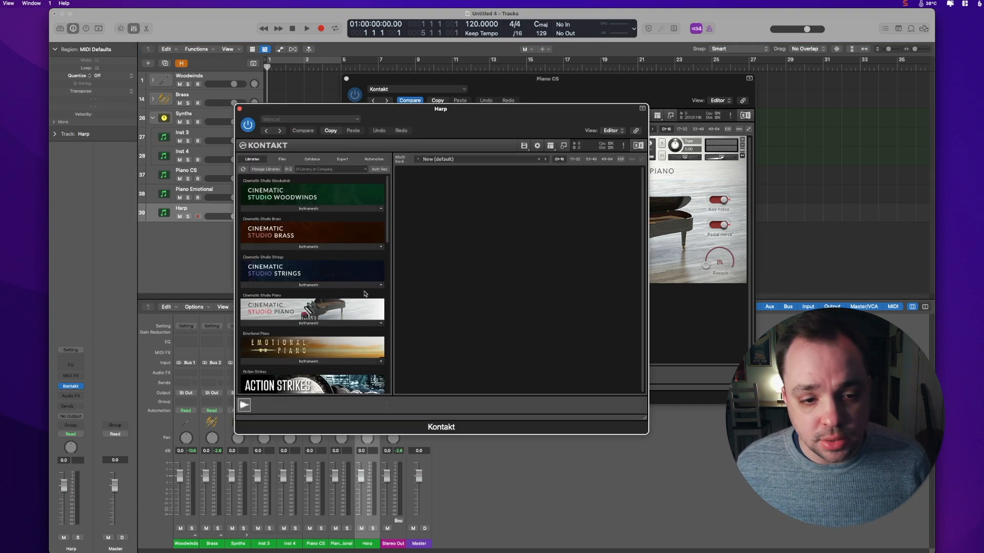
scroll(365, 294, down, 5)
click(343, 245)
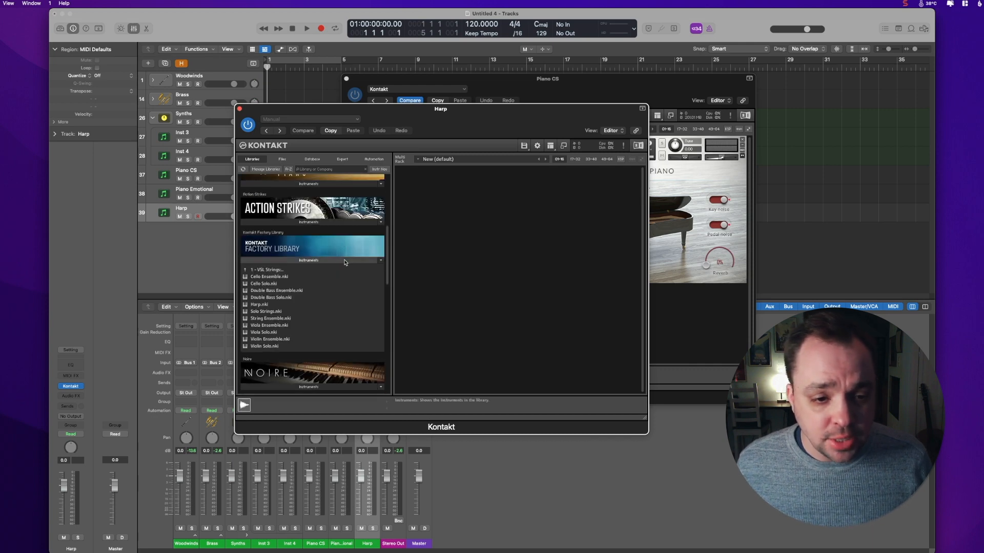
double_click(272, 305)
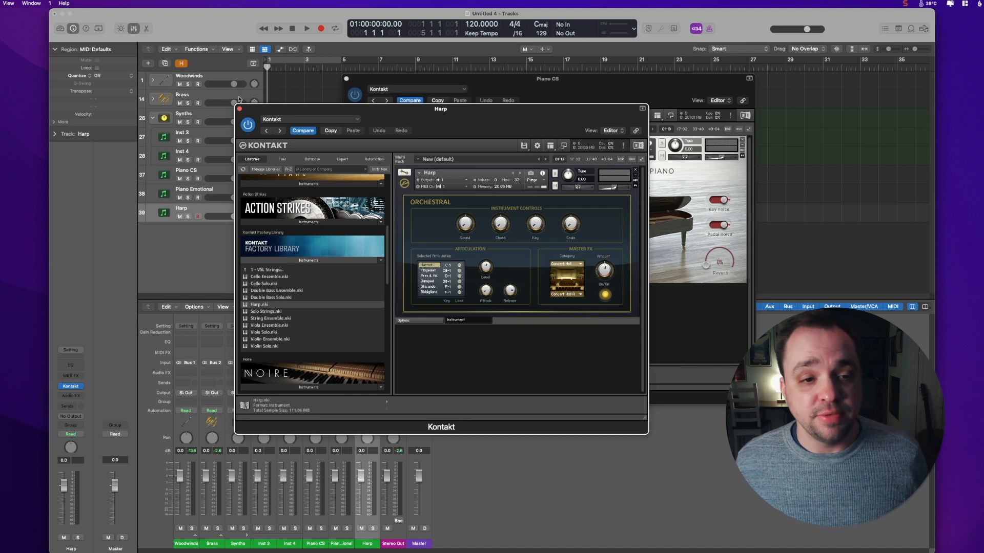
click(239, 110)
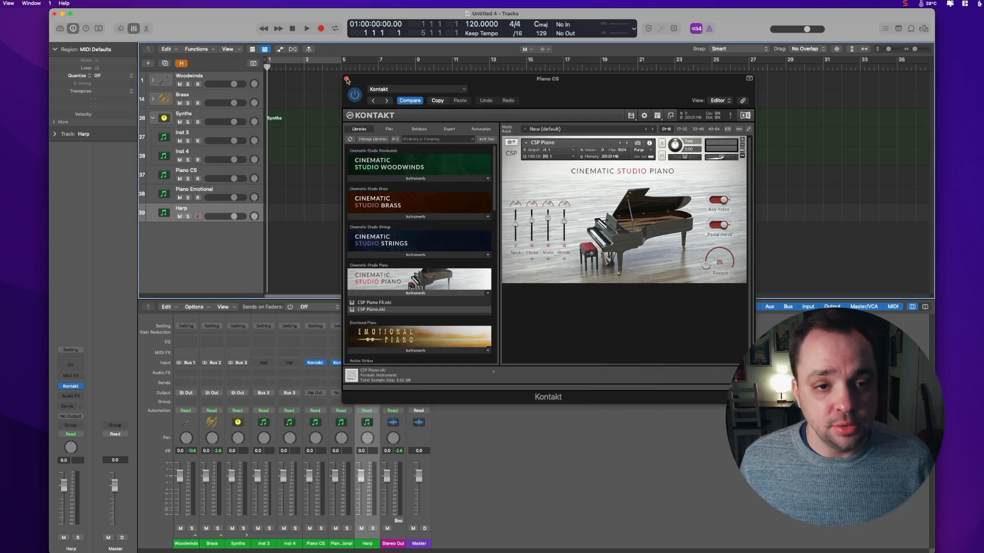
click(346, 79)
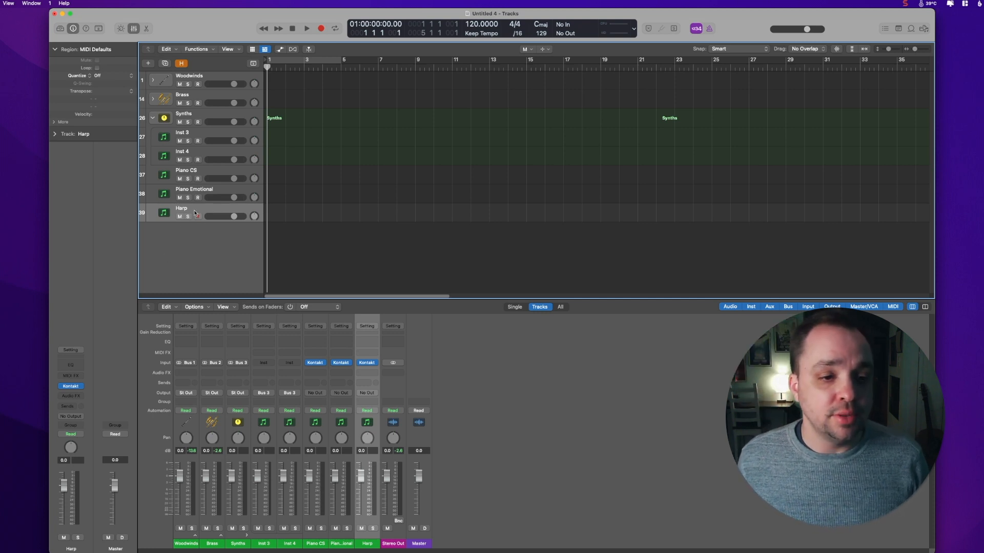
Step: Set the Harp track's icon to the harp from the Strings icons
click(54, 135)
click(105, 149)
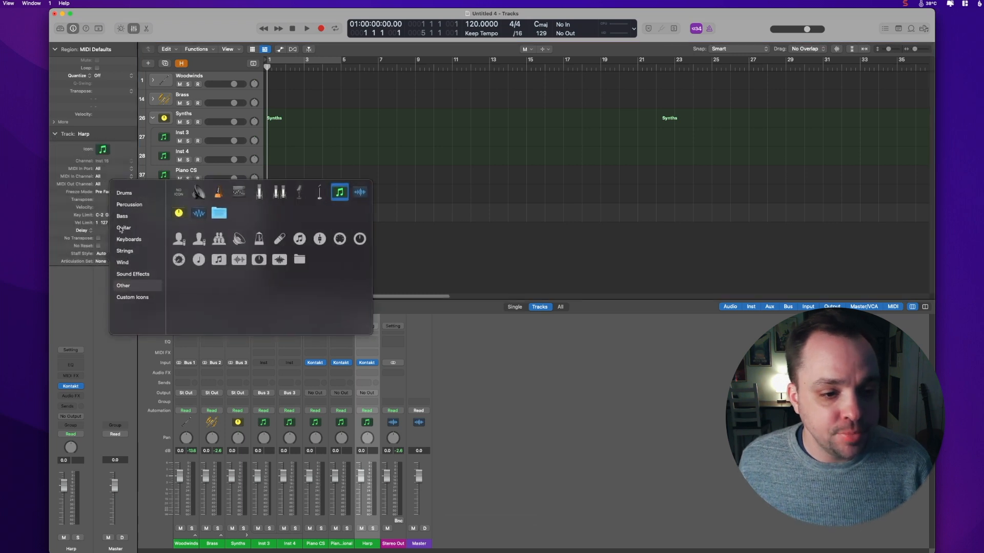
click(130, 253)
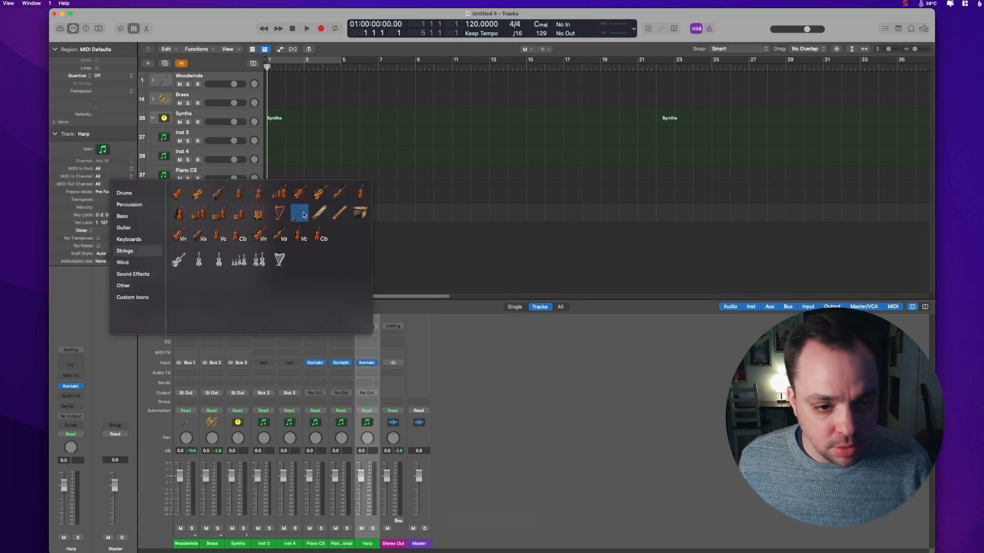
click(281, 214)
Step: Set the icons of Piano Emotional and Piano CS to the grand piano from the Keyboards icons
key(Up)
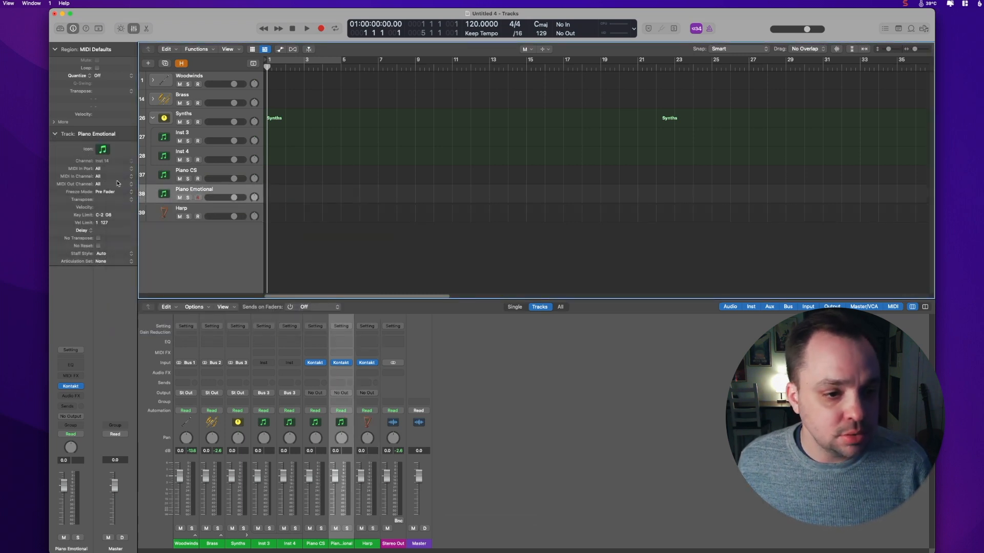
click(102, 150)
mouse_move(160, 235)
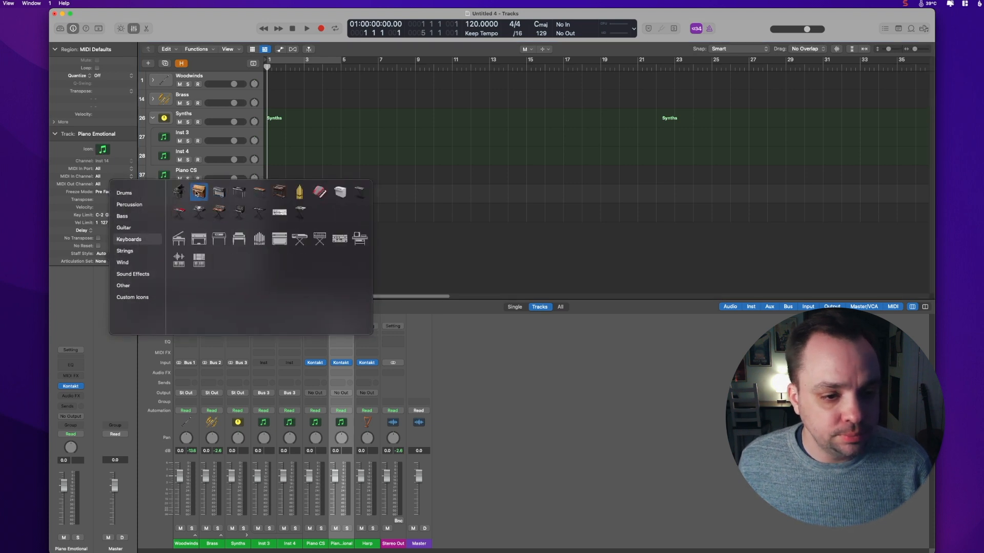
click(179, 192)
click(205, 172)
click(102, 151)
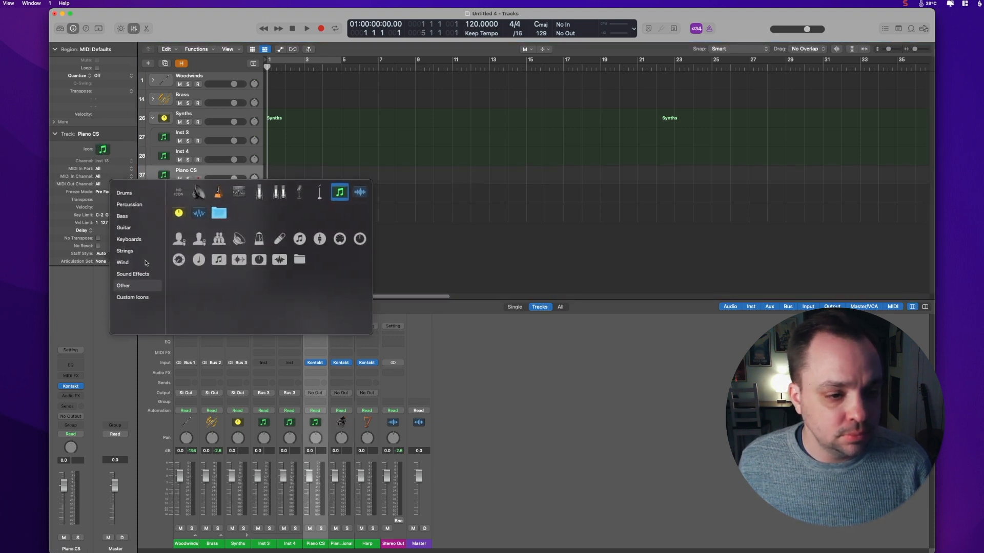
mouse_move(134, 238)
click(180, 193)
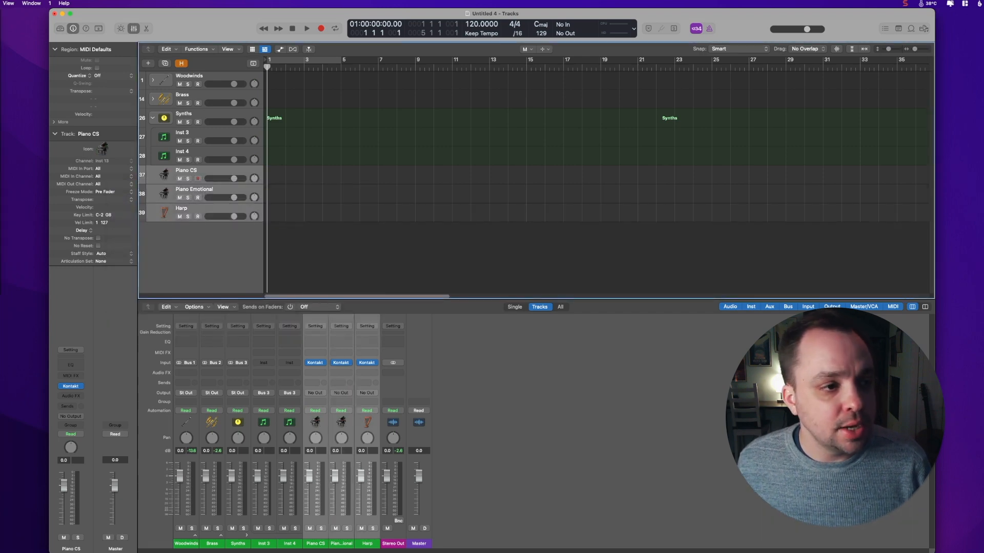
Step: Pack the Piano CS, Piano Emotional and Harp tracks into a summing stack named Keys and collapse it
click(0, 3)
click(15, 100)
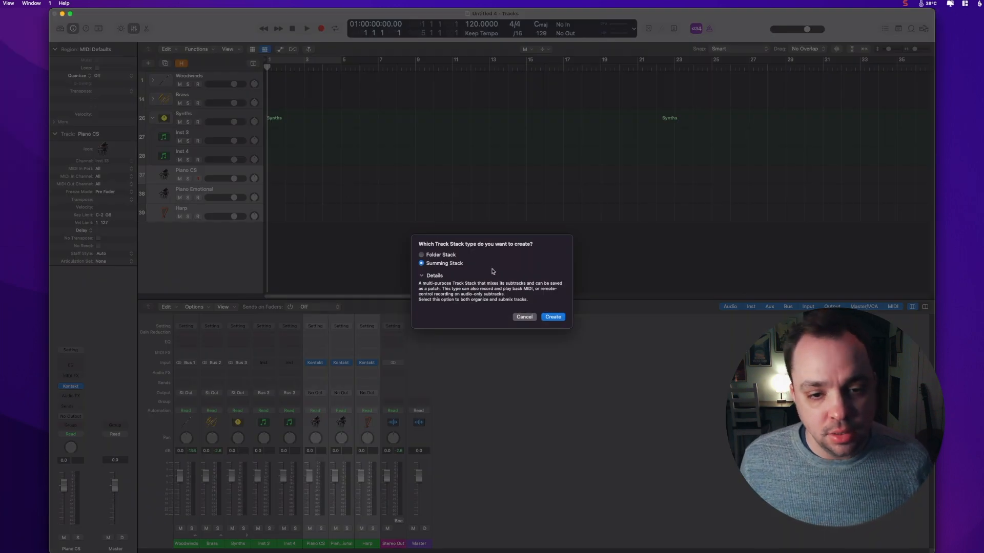
click(547, 317)
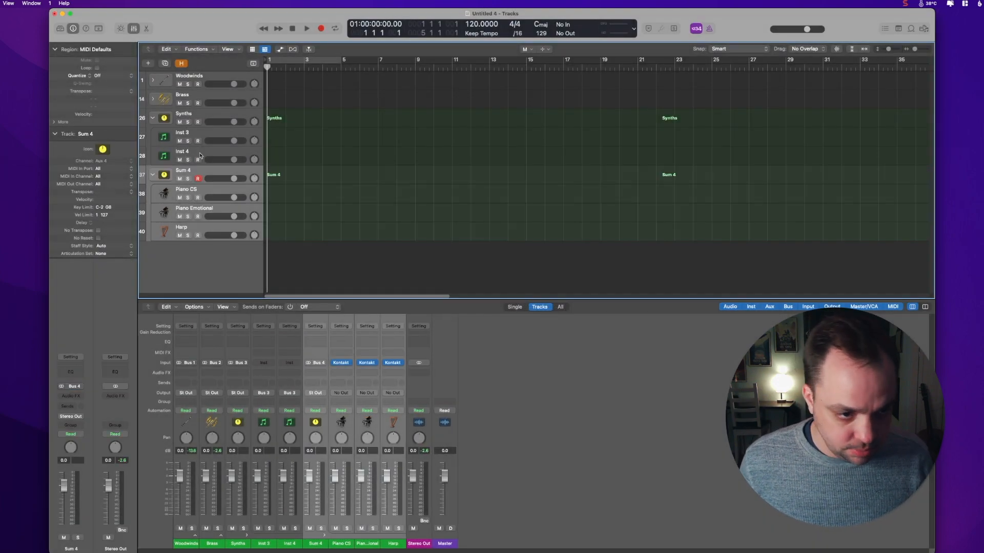
click(219, 202)
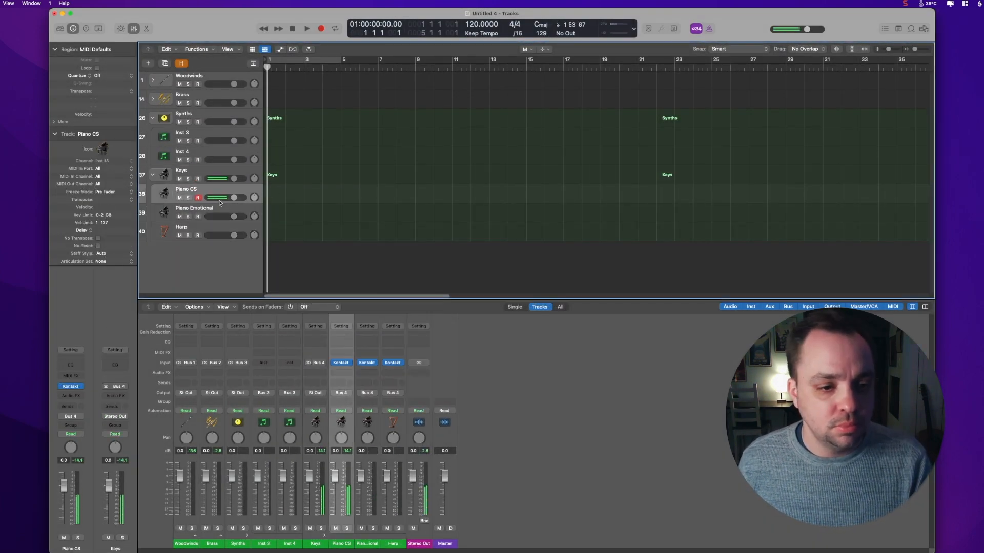
key(Down)
key(Down)
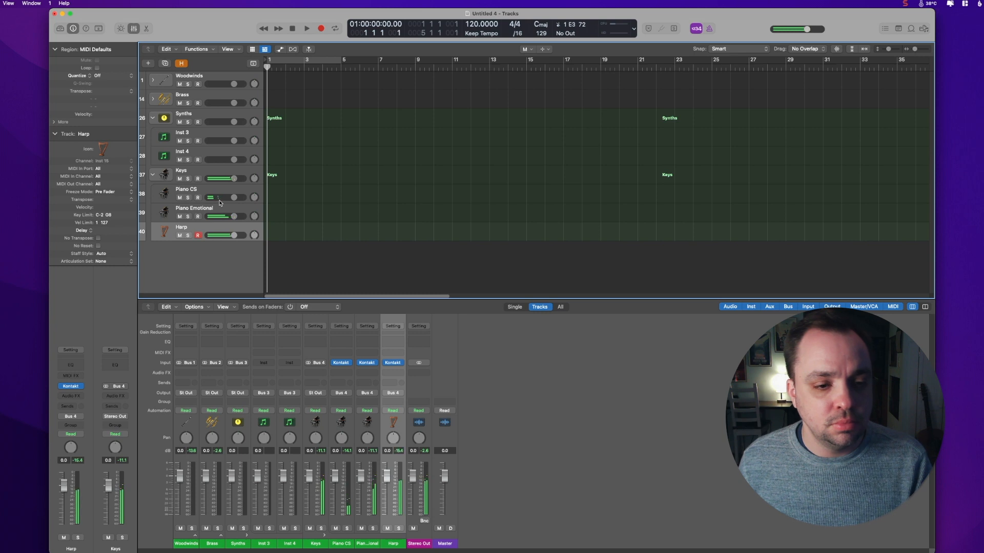
click(154, 176)
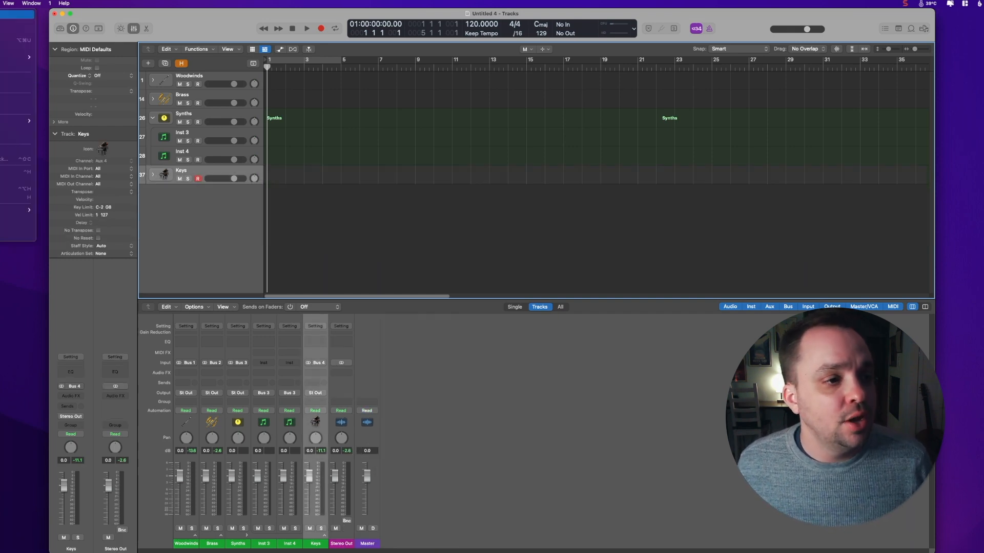
Step: Create a new Kontakt software instrument track and set its MIDI out channel to 1
key(alt+super+n)
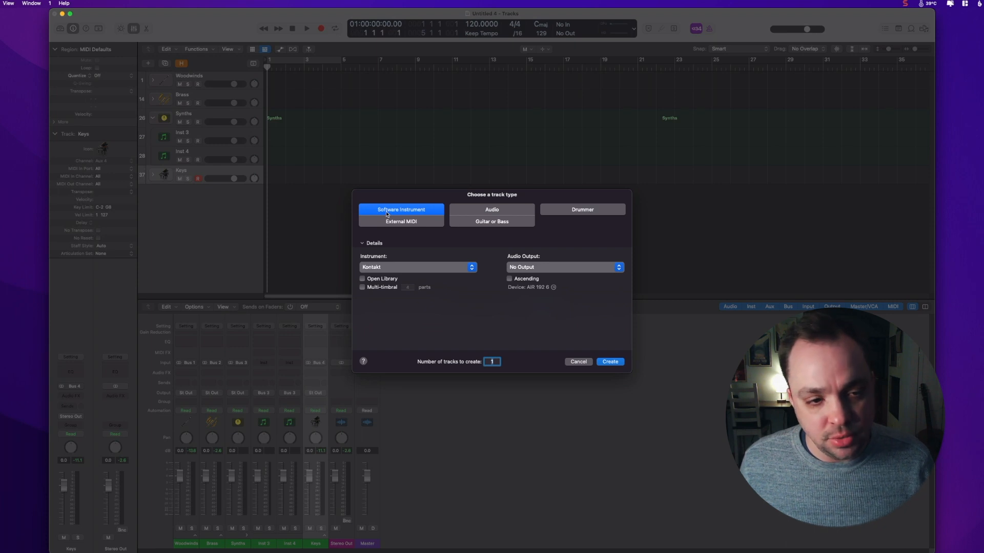
key(Return)
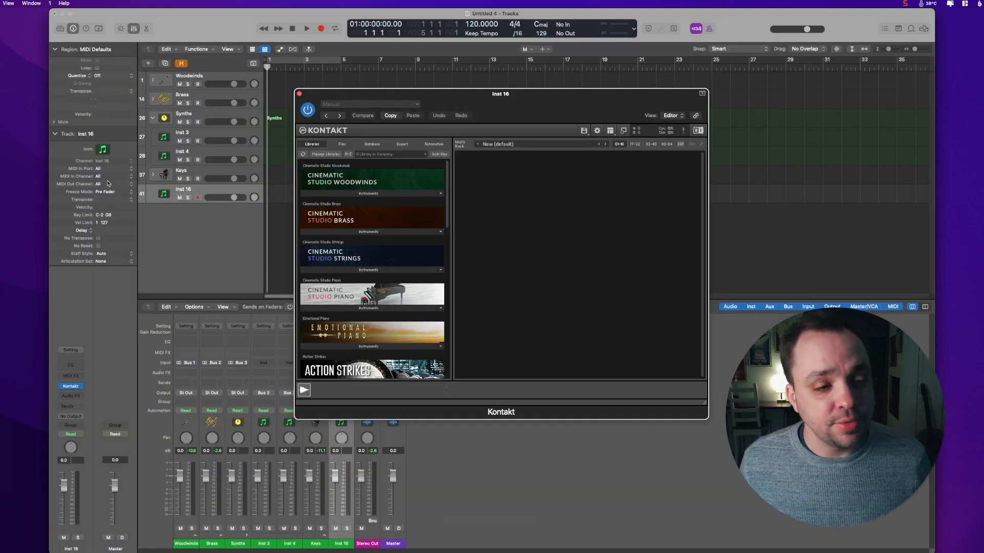
click(107, 184)
click(106, 191)
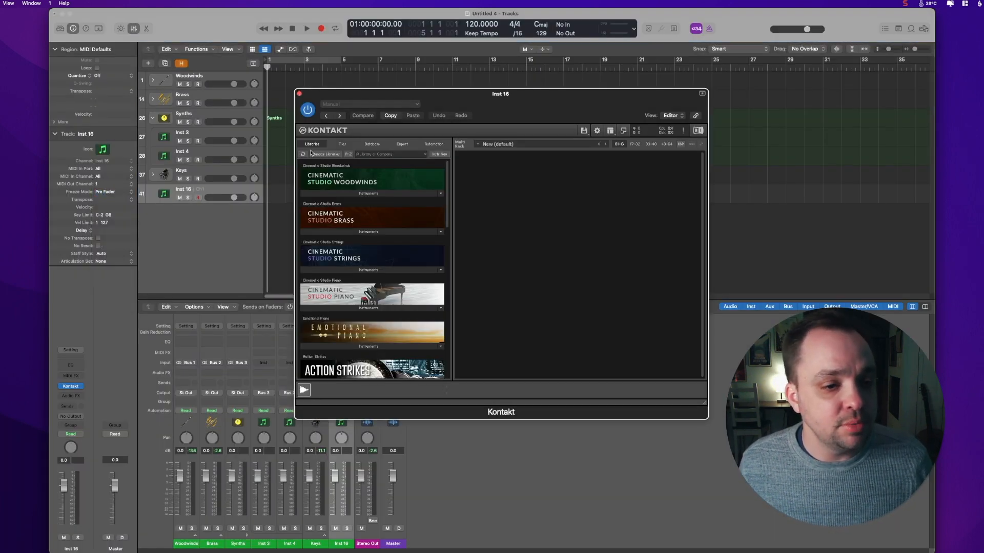
Step: Search the Kontakt libraries for rise and load Rise & Hit.nki into the new track
click(376, 154)
text(rise)
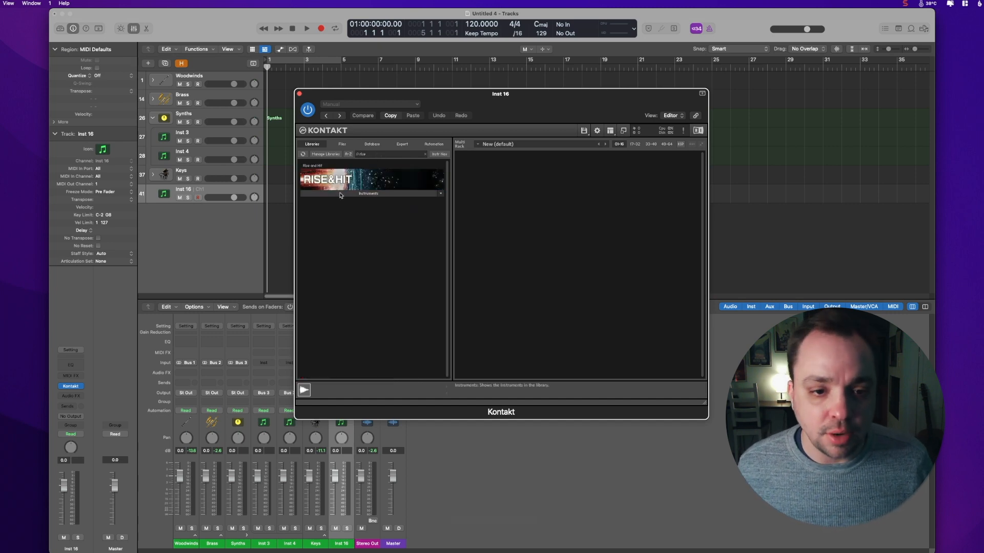
click(341, 194)
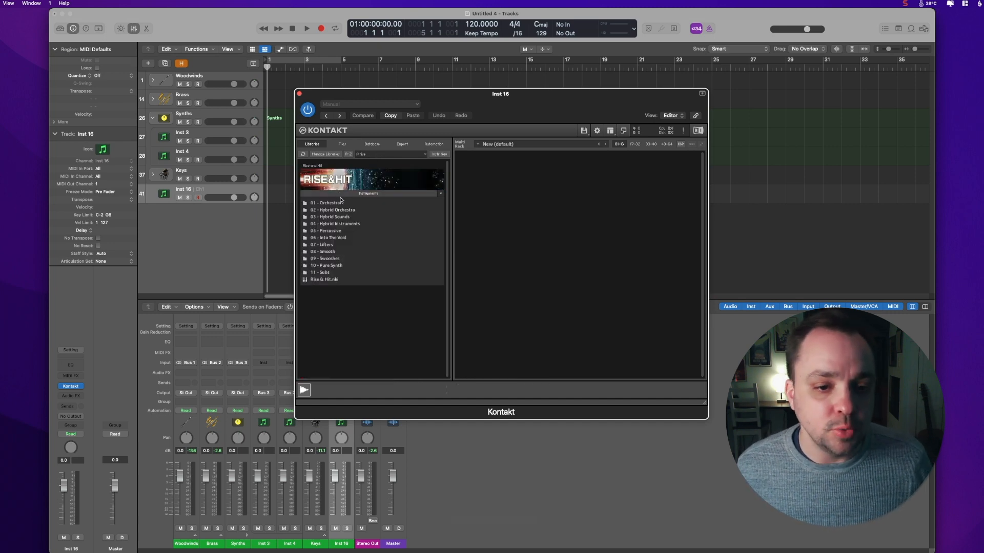
click(324, 280)
double_click(326, 280)
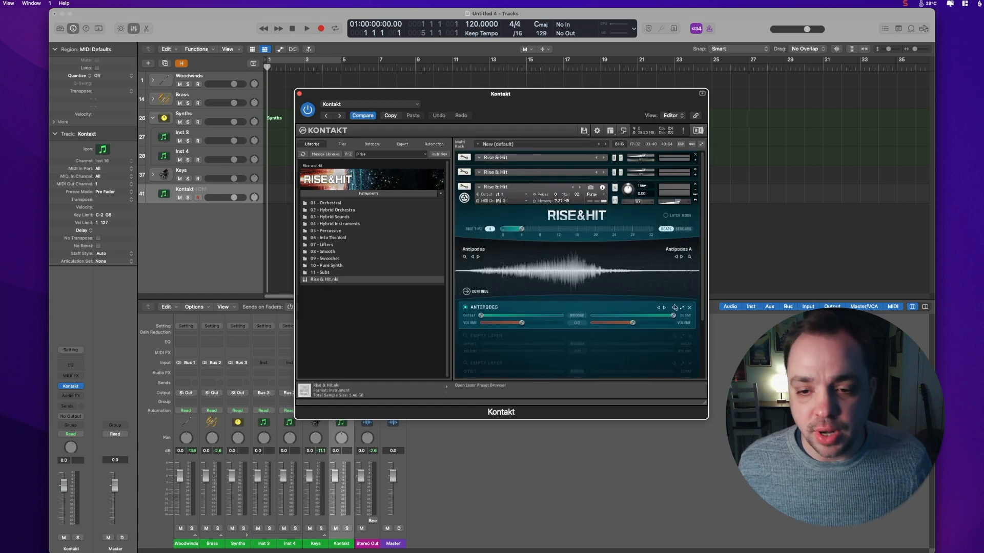
Step: Swap the Rise & Hit layer sample for Soft Cymbal 3 in the layer browser and minimize the instrument header
click(675, 308)
click(501, 286)
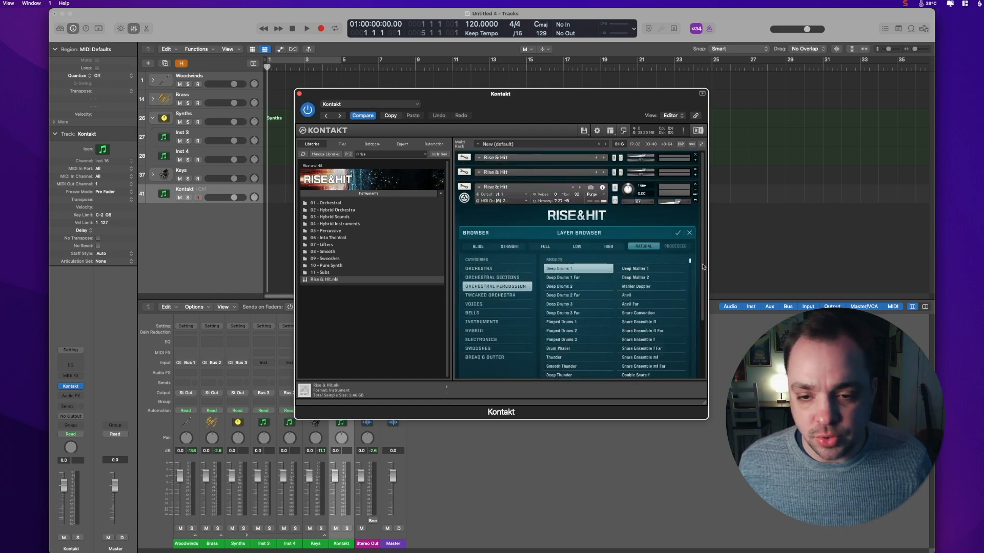
drag(687, 308, 692, 364)
click(673, 366)
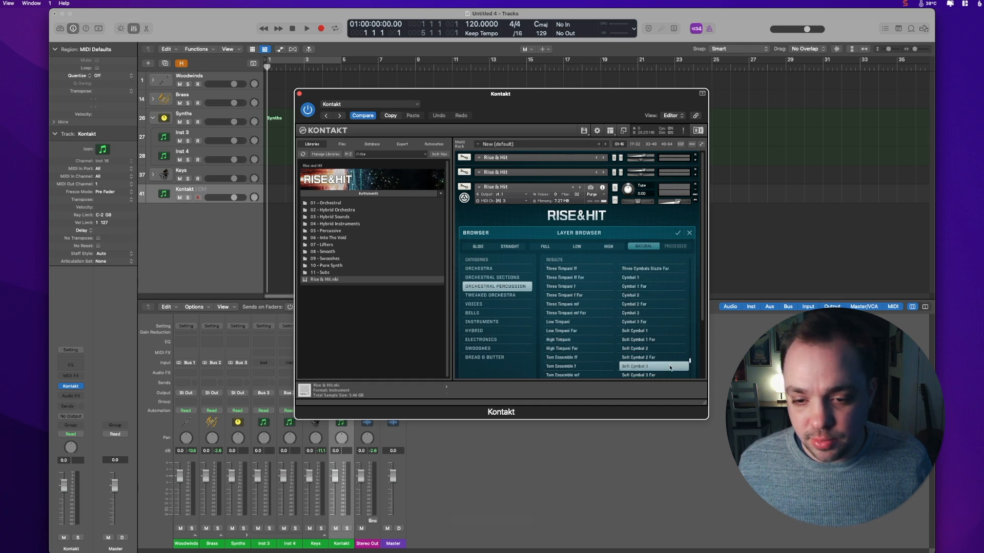
click(678, 232)
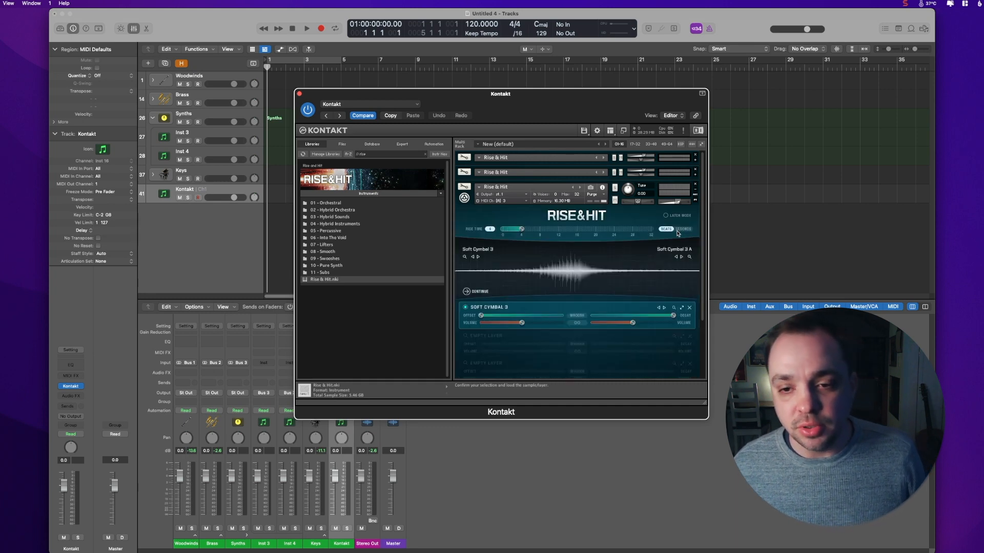
click(694, 189)
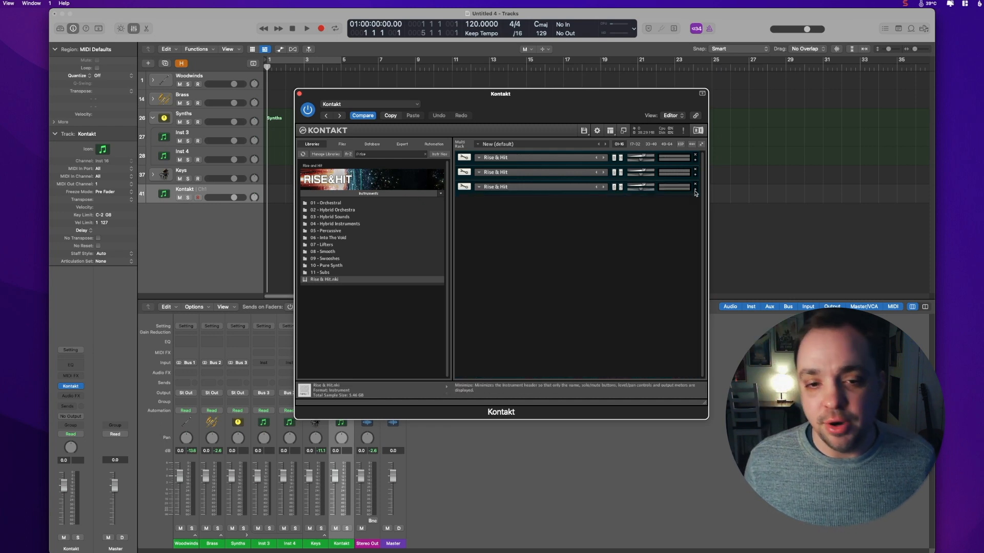
Step: Rename the new Rise & Hit track Cym Roll 1
click(222, 192)
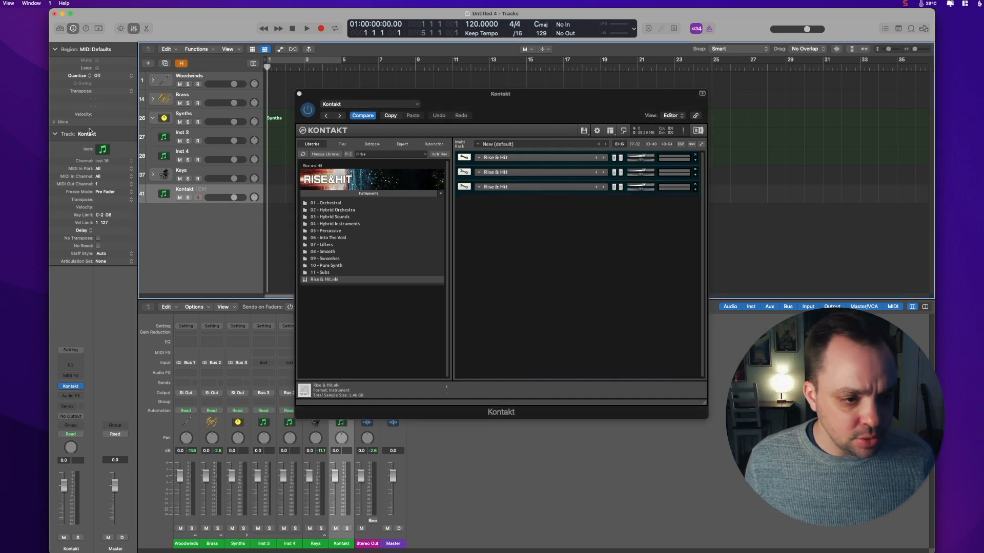
double_click(87, 134)
text(Cym Ro)
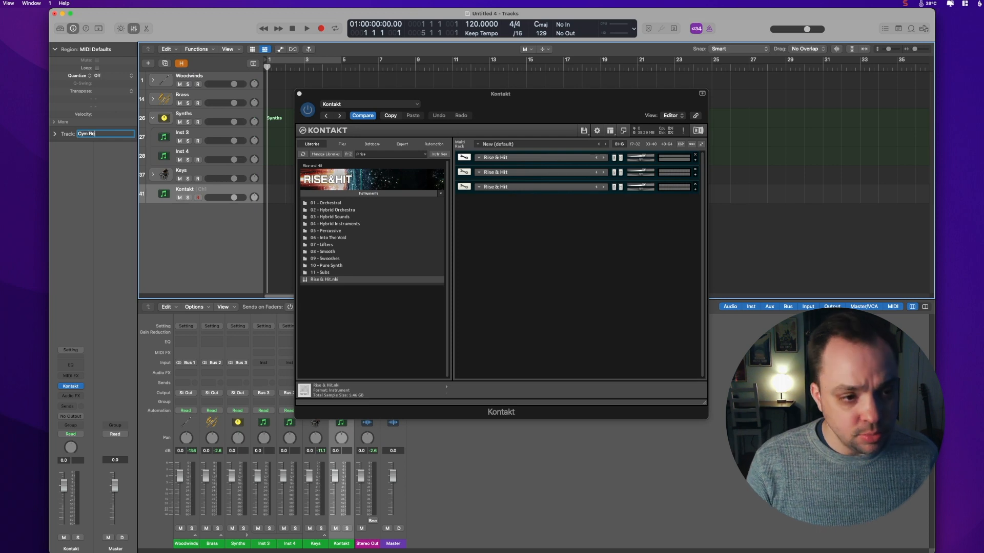
text(ll 1)
key(Return)
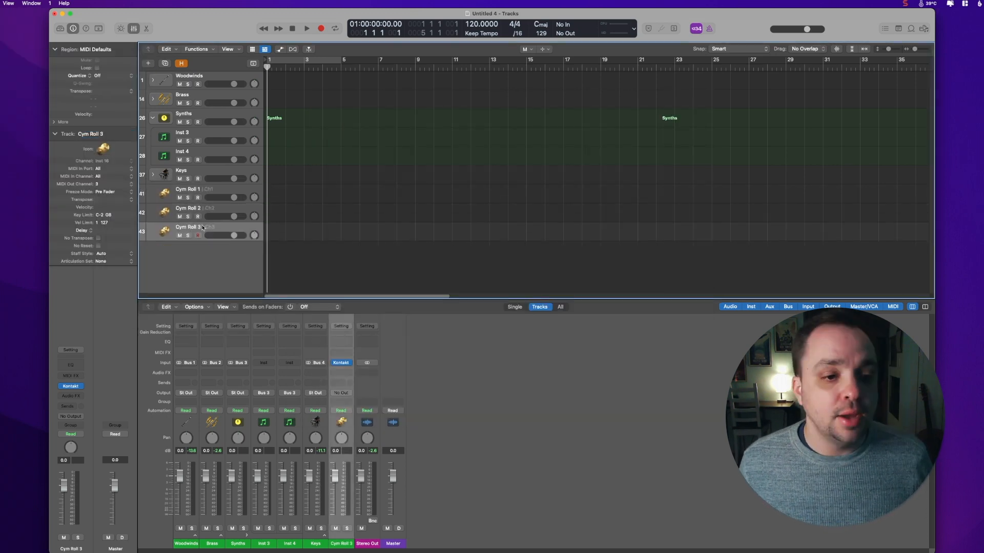
Step: Add a Drummer track, delete its default drum region and close the Drummer editor
click(0, 3)
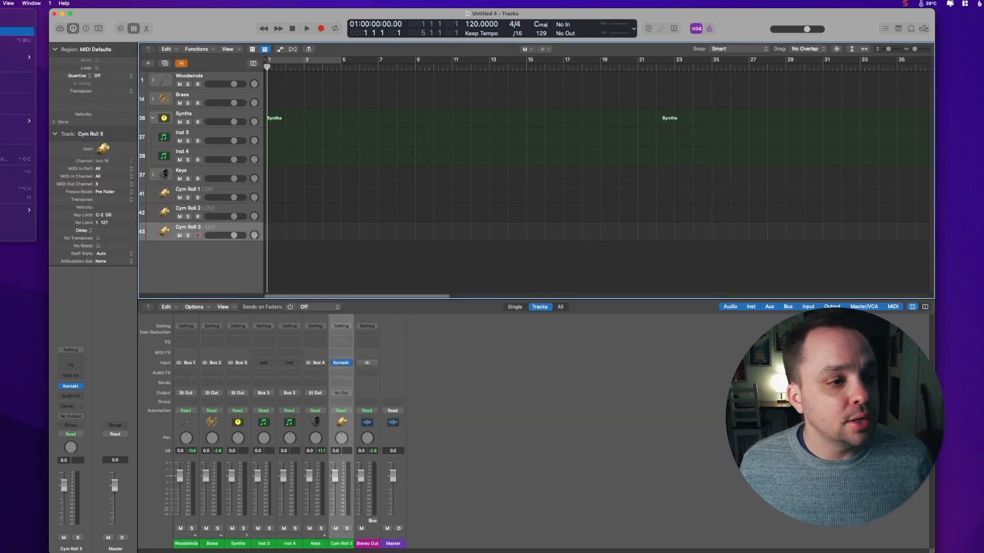
click(15, 39)
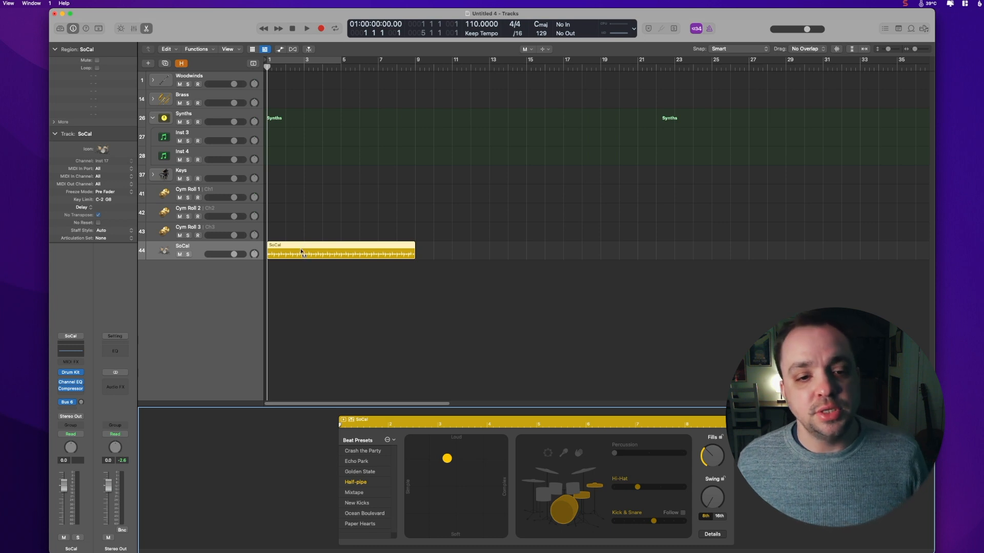
click(302, 249)
click(301, 251)
key(Escape)
key(Escape)
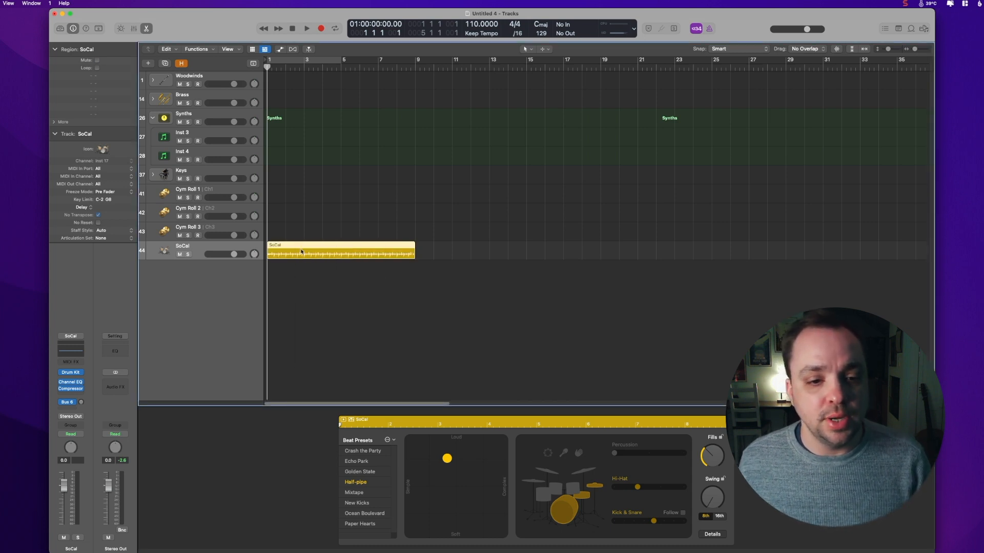
key(Delete)
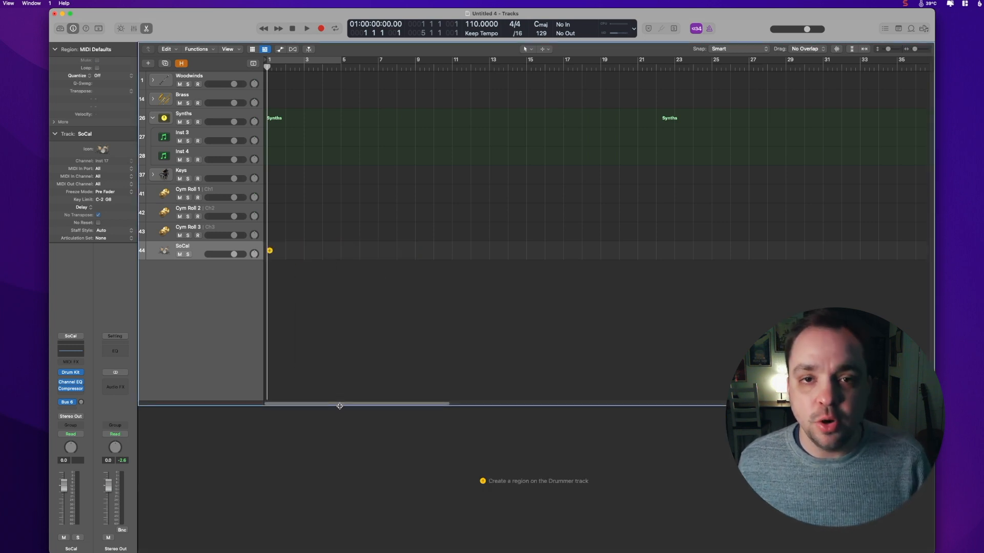
key(e)
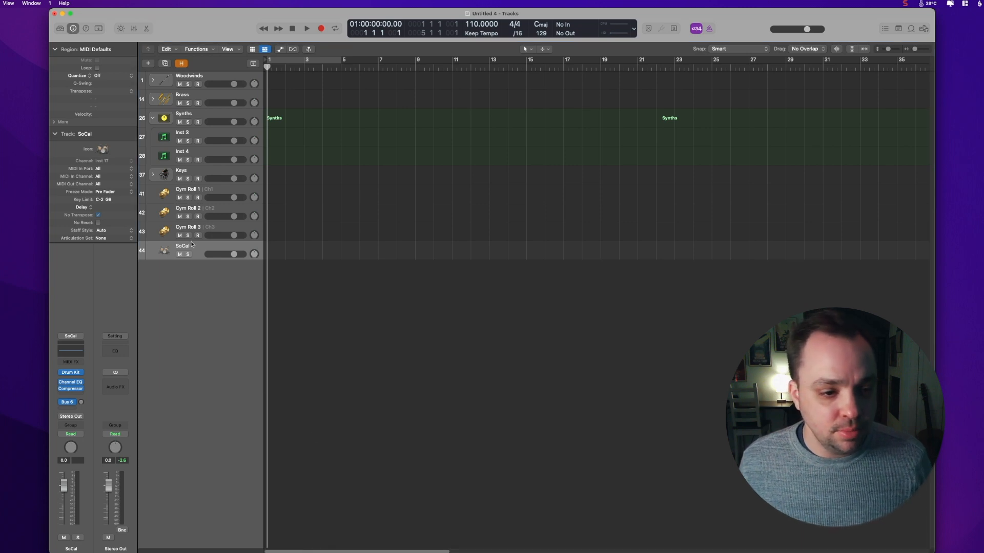
Step: Rename the Drummer track Drummer
double_click(99, 134)
text(Dru)
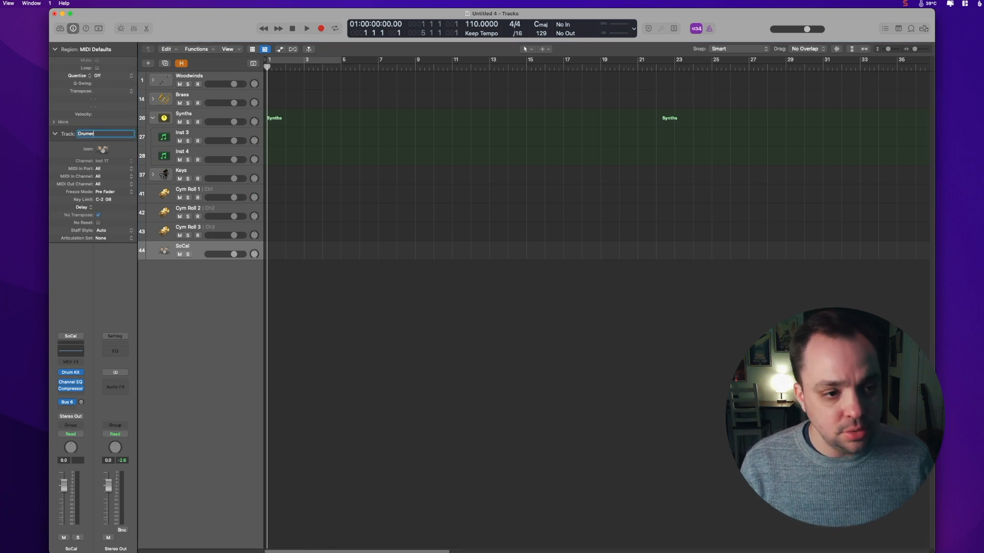
text(mmer)
key(Return)
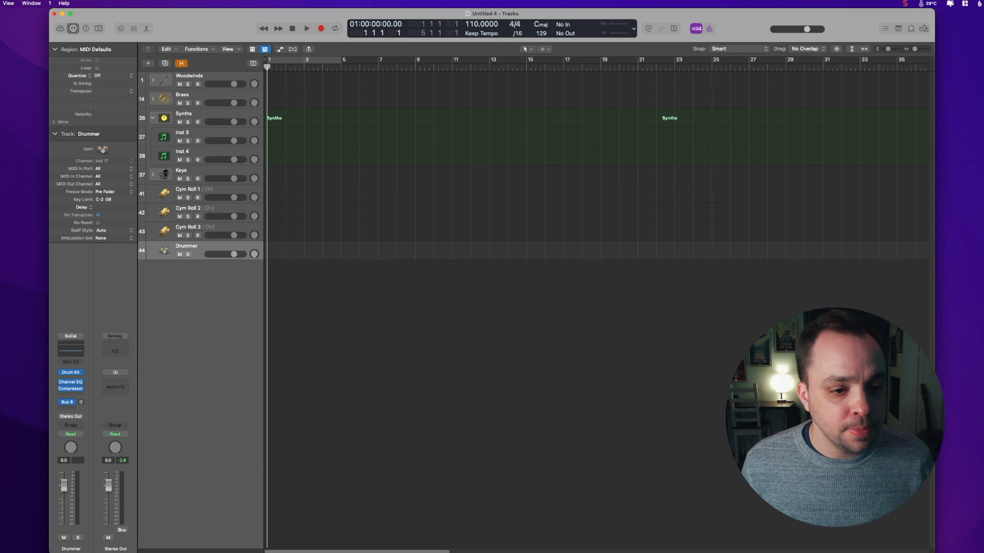
Step: Pack the Cym Roll tracks and Drummer into a summing stack named Percussion with a percussion icon
shift+click(197, 192)
click(0, 3)
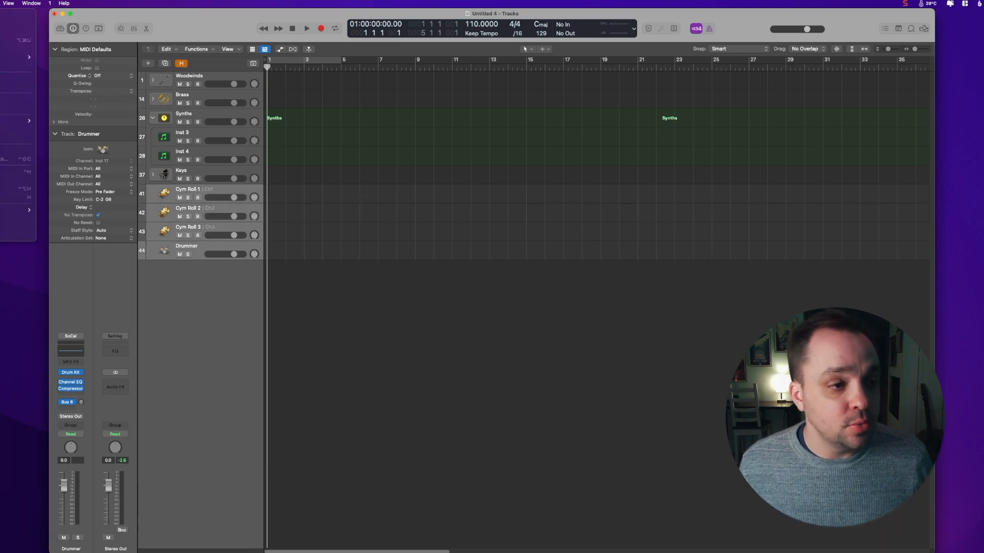
click(15, 100)
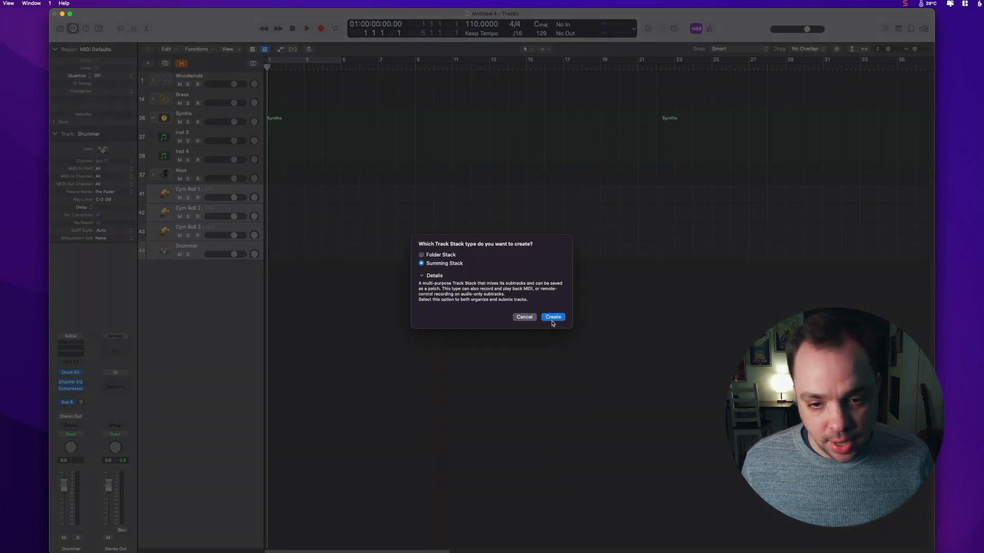
click(552, 316)
click(102, 149)
click(124, 186)
click(312, 193)
Step: Route the Drummer track's output to the Percussion stack's bus and collapse the Percussion stack
click(197, 267)
shift+click(197, 210)
key(x)
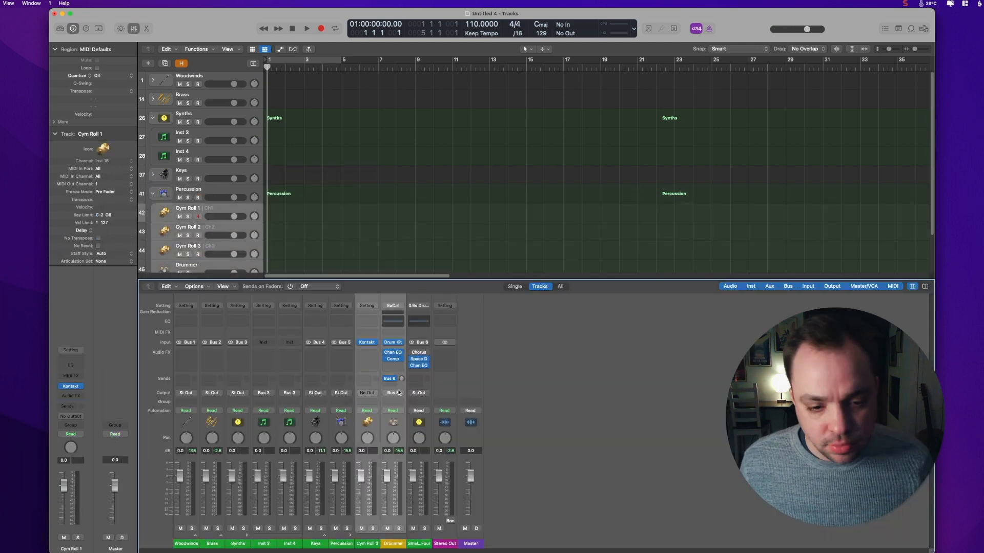
click(391, 378)
click(197, 266)
drag(242, 280, 243, 526)
key(x)
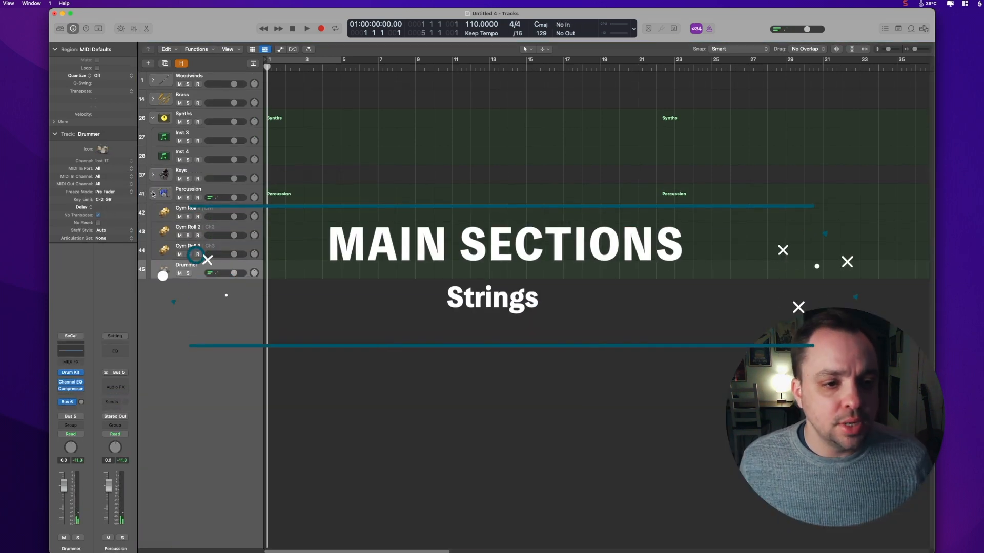
click(152, 193)
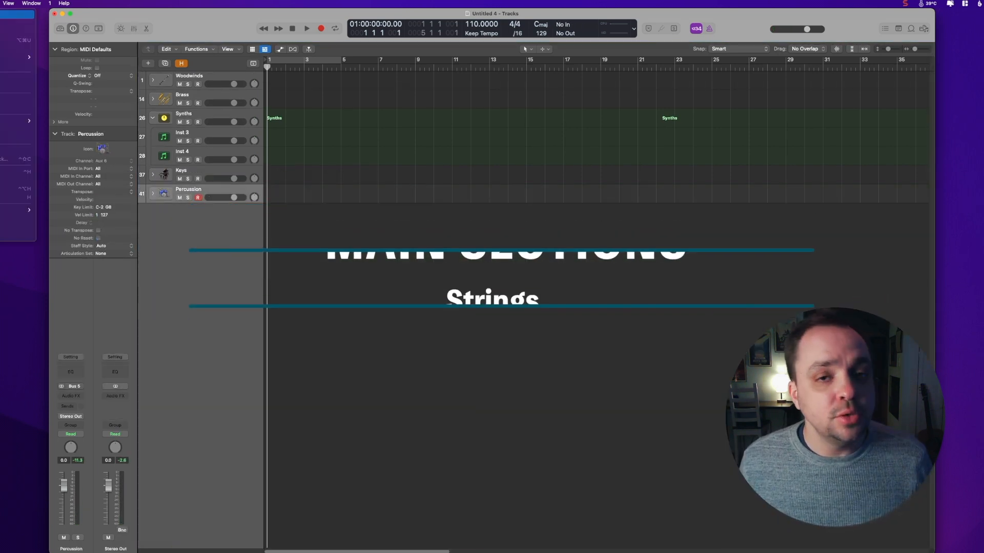
Step: Create five new Kontakt software instrument tracks for the strings section
click(15, 14)
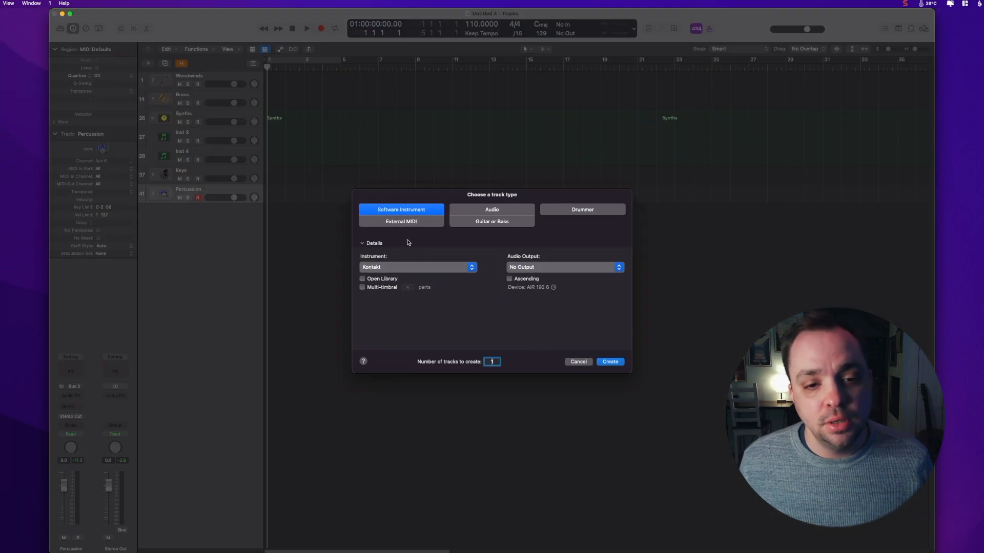
text(5)
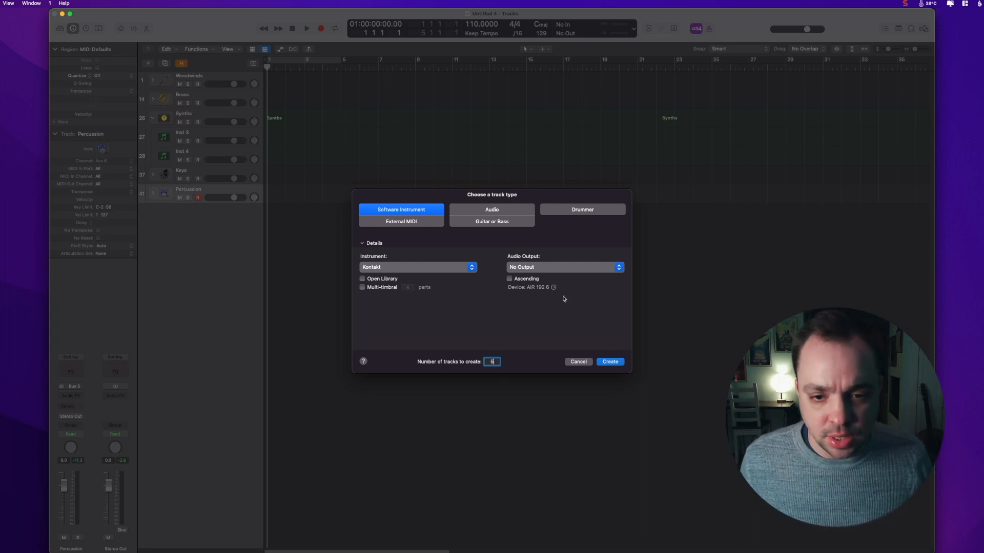
click(611, 364)
click(183, 205)
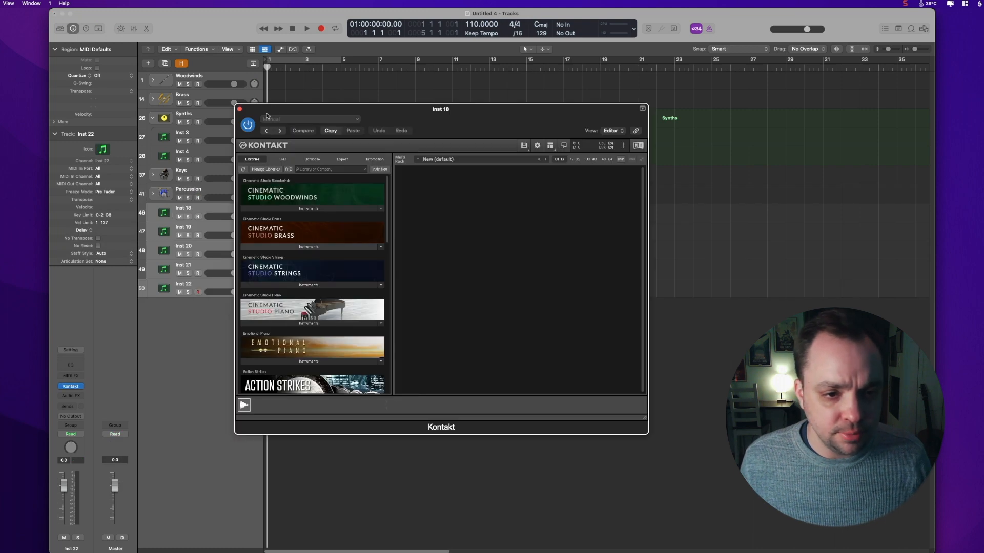
Step: Rename the first new string track Vln I
double_click(88, 134)
text(Vln I)
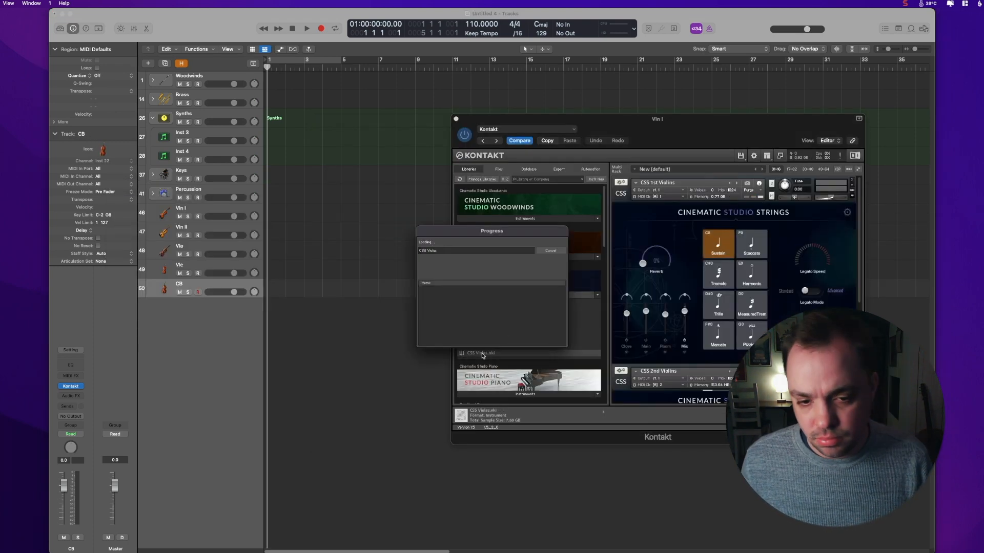
shift+click(180, 207)
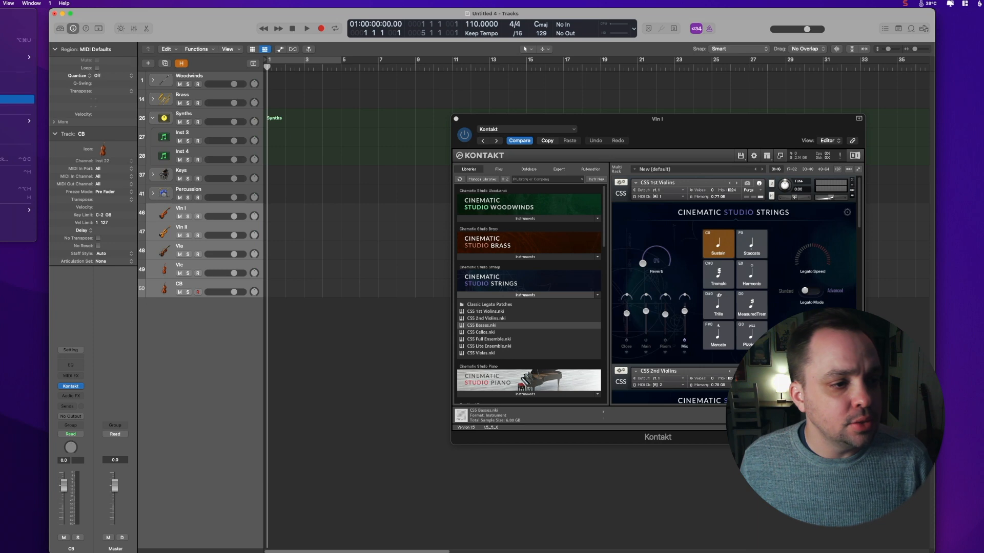
Step: Pack the selected string tracks into a summing stack named Strings with a strings icon
key(super+shift+d)
key(Return)
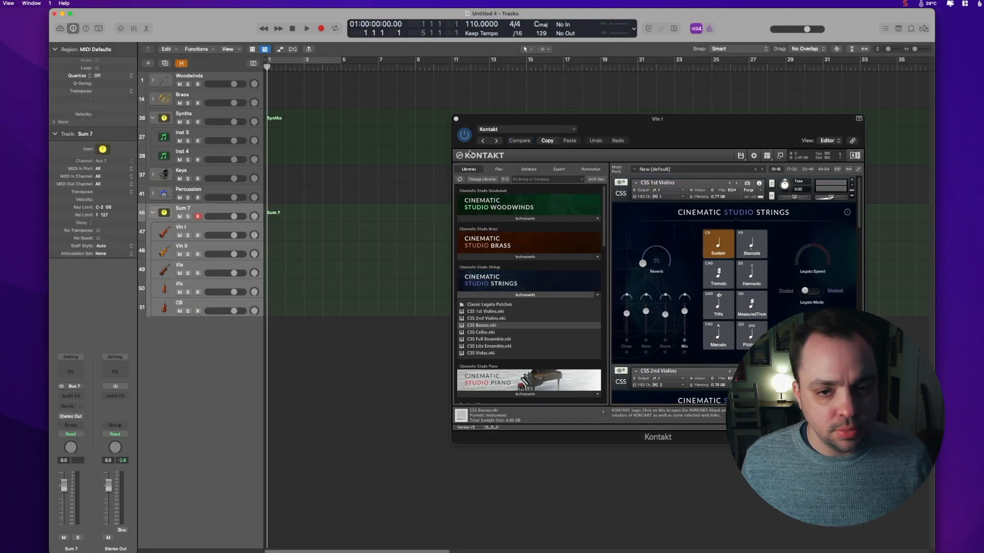
double_click(95, 133)
text(Strings)
click(103, 149)
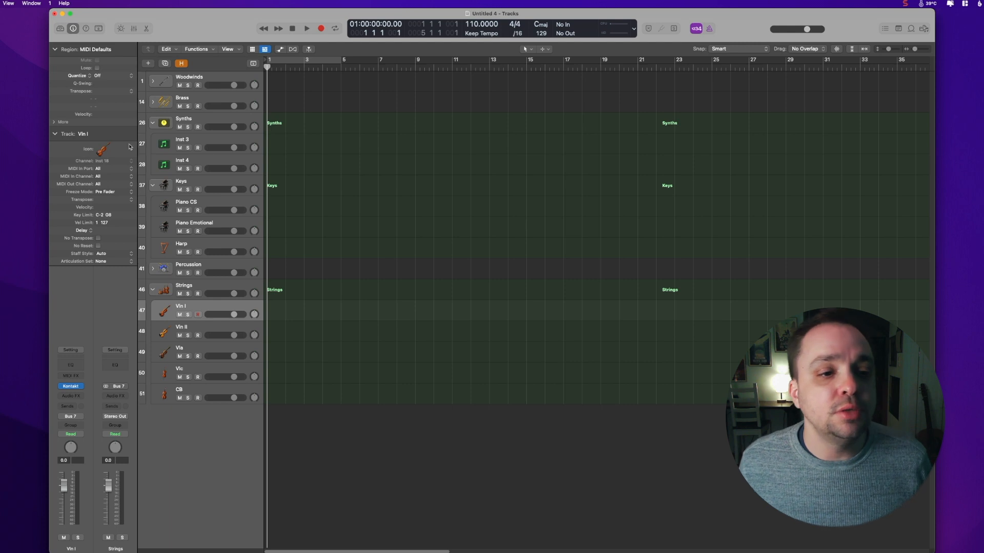
Step: Collapse the Synths, Keys and Strings summing stacks
click(153, 123)
click(152, 145)
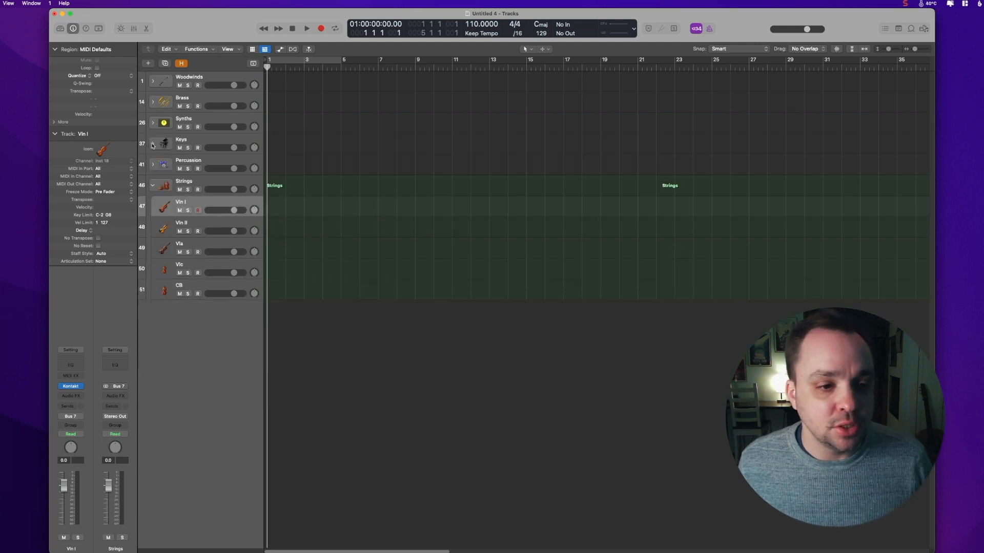
click(153, 185)
right_click(188, 77)
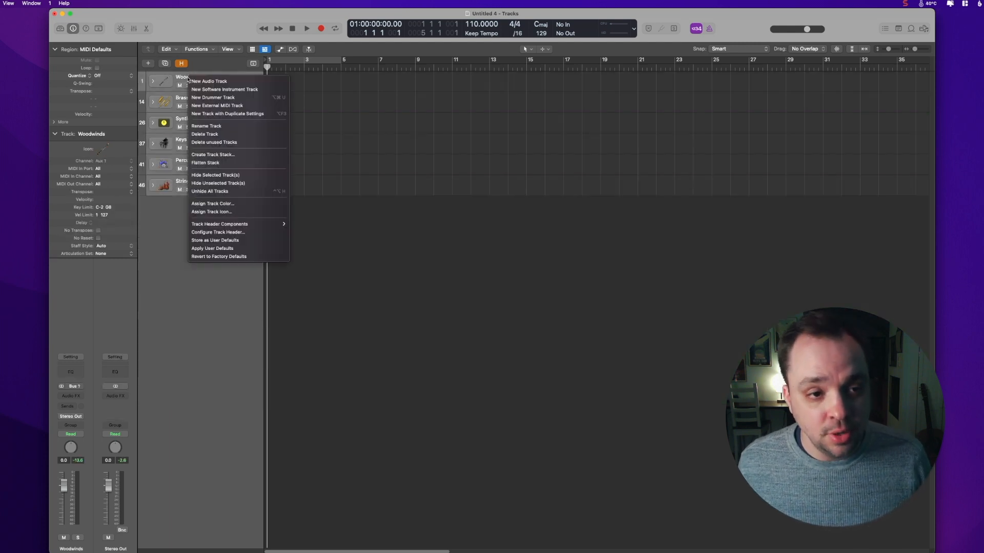
key(Escape)
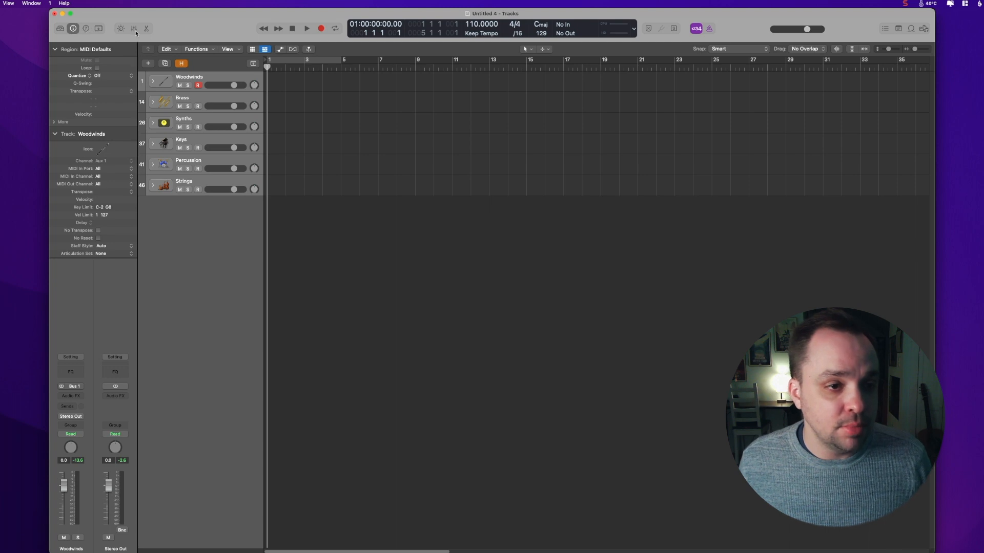
Step: Open the mixer and route the section stacks' outputs to Bus 8
click(134, 28)
click(319, 395)
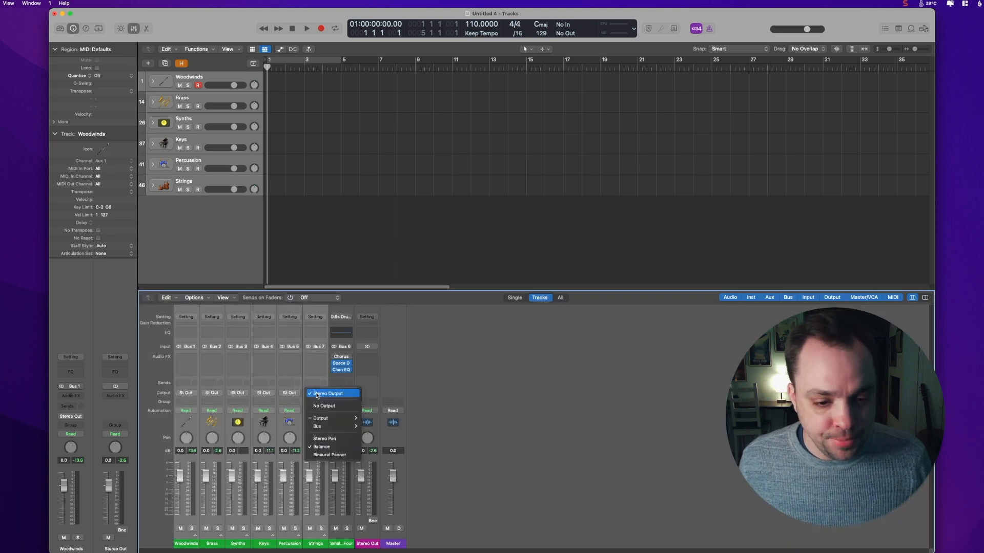
mouse_move(333, 426)
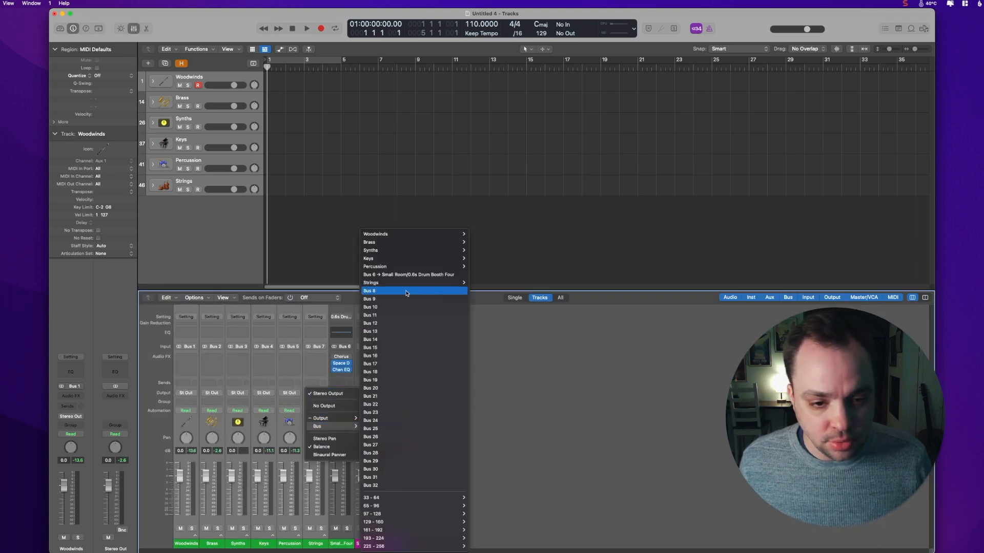
click(406, 291)
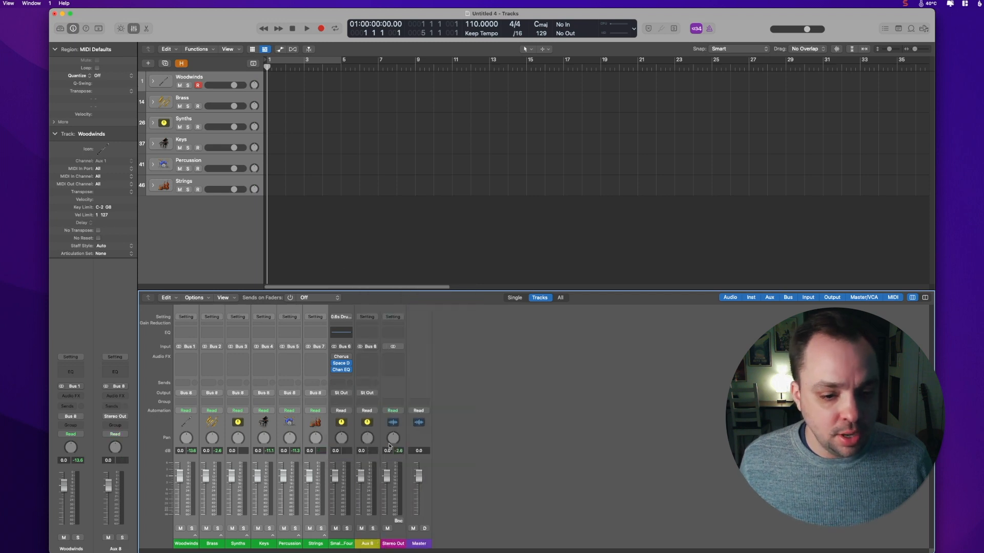
Step: Inspect the Strings stack's input routing
click(221, 183)
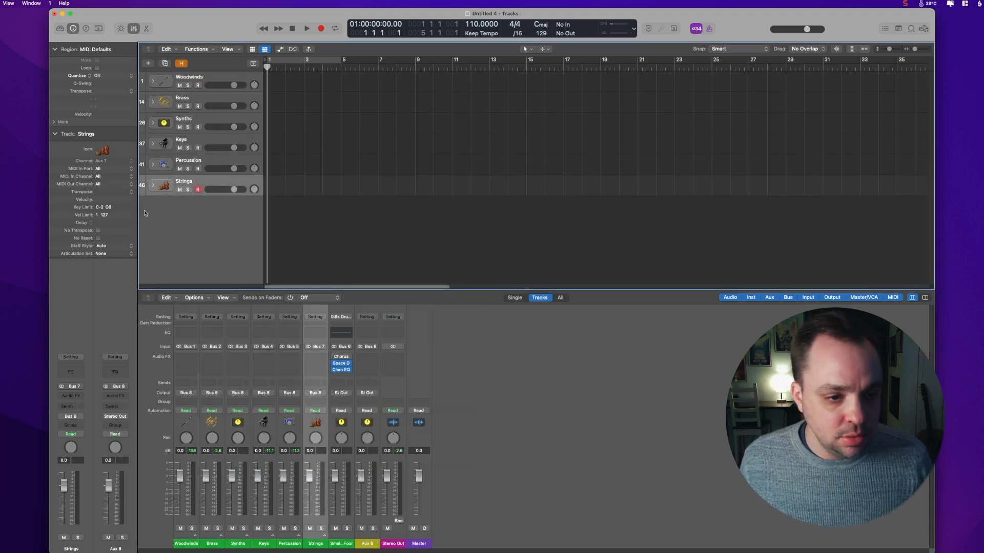
click(68, 387)
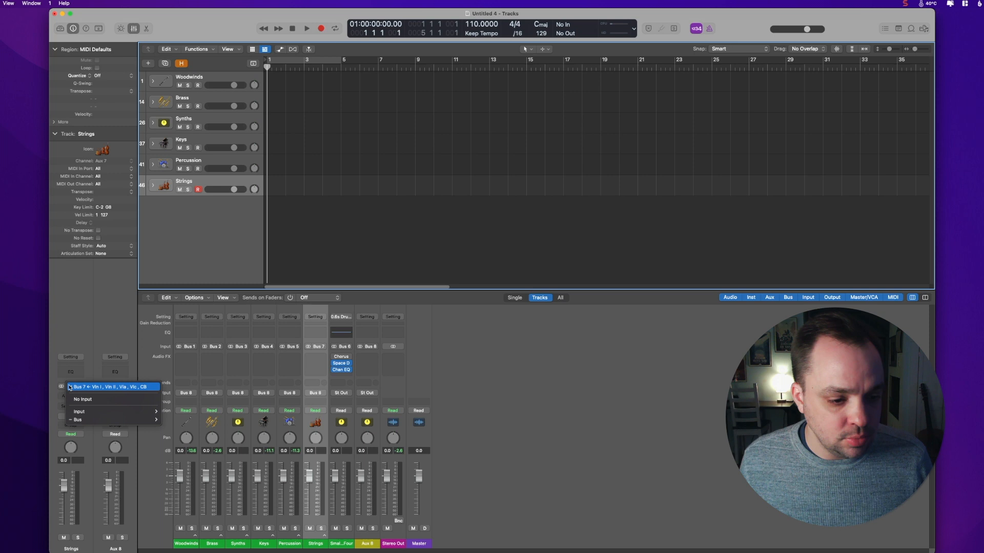
click(81, 337)
Step: Rename the Bus 8 aux channel to Music
click(367, 545)
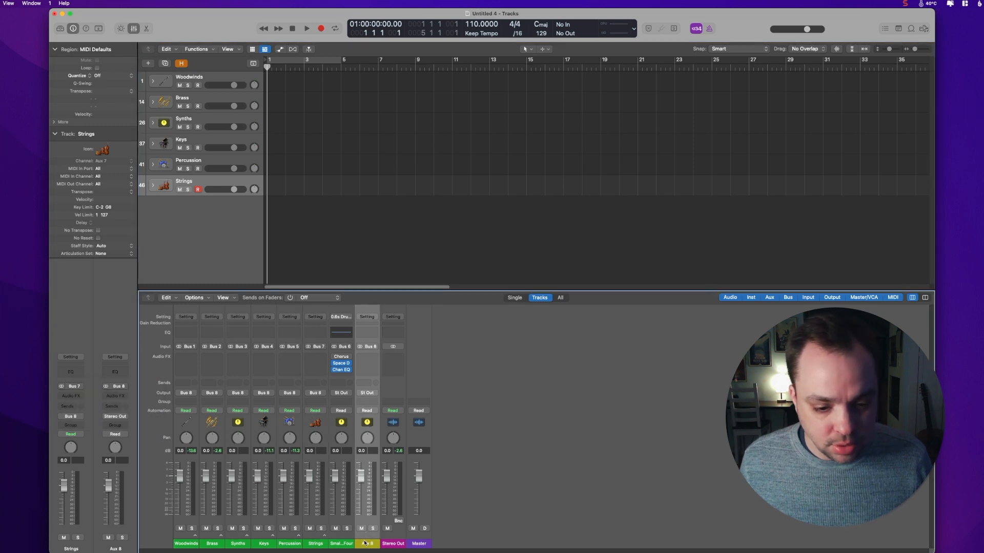
double_click(366, 544)
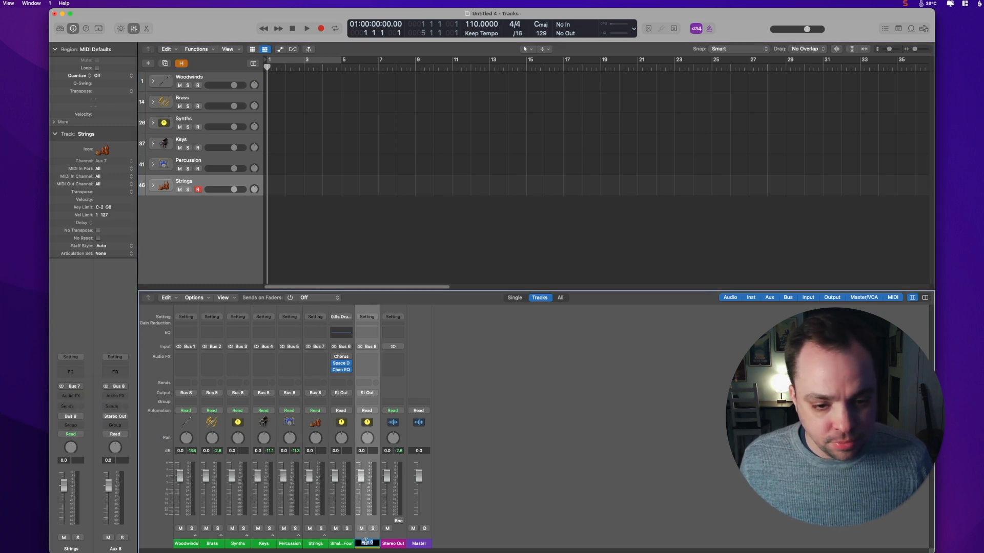
text(Music)
key(Return)
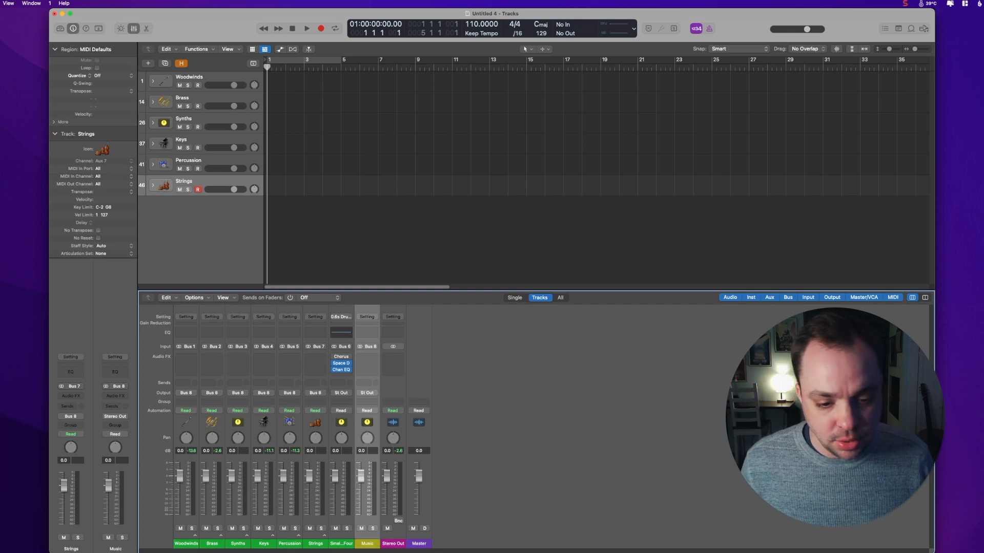
Step: Create a new Kontakt software instrument track below the Strings stack
click(230, 180)
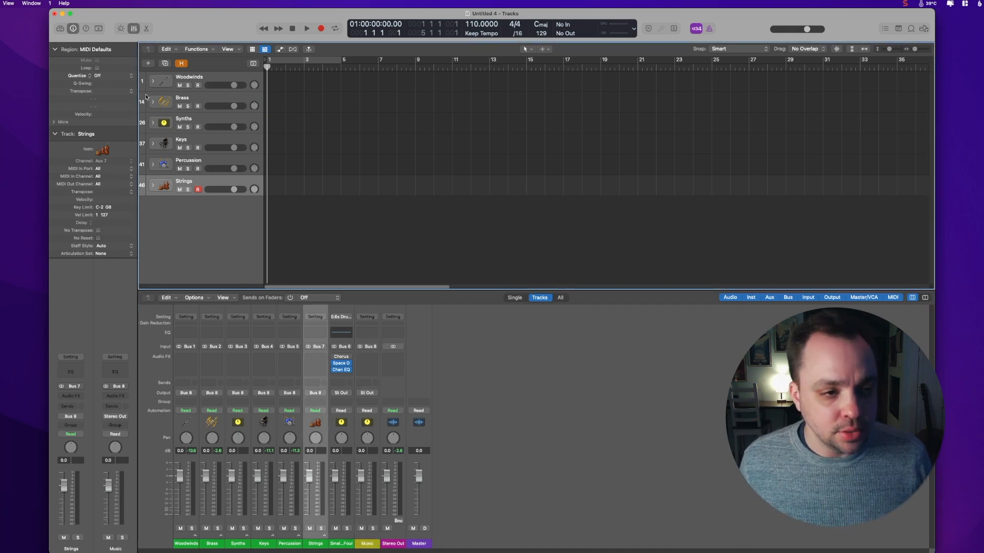
click(0, 3)
click(0, 15)
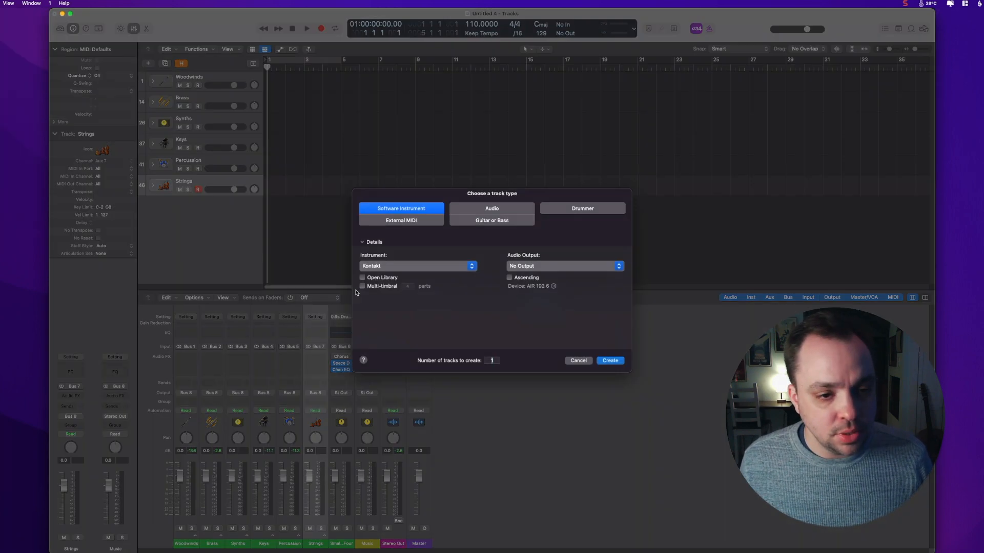
key(Return)
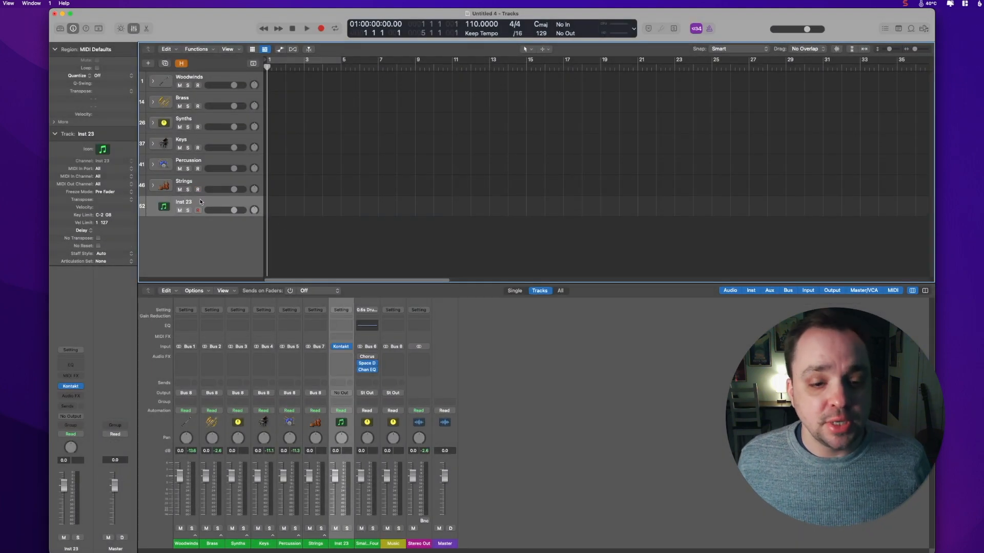
Step: Reassign the new track to the Music aux channel so it appears in the track list
right_click(200, 202)
mouse_move(221, 204)
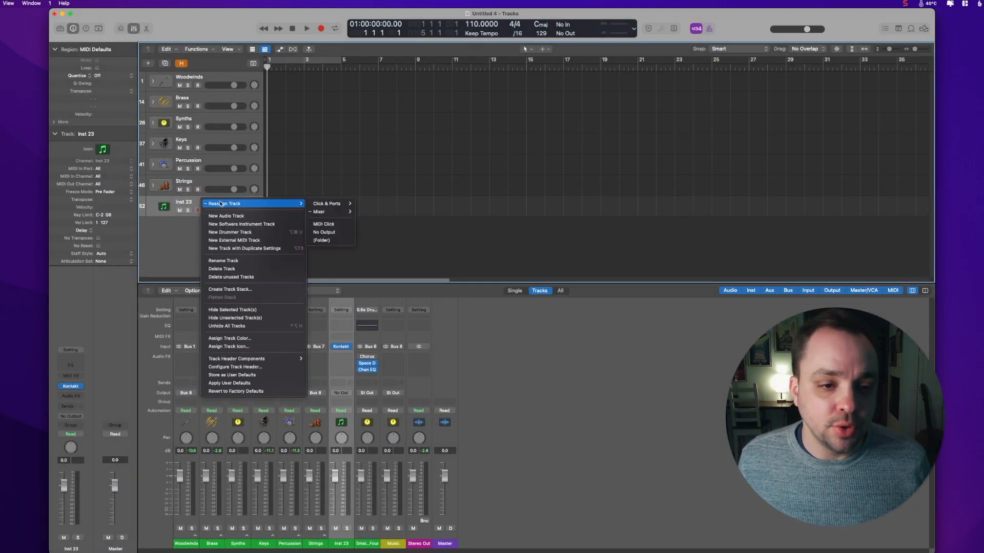
mouse_move(326, 211)
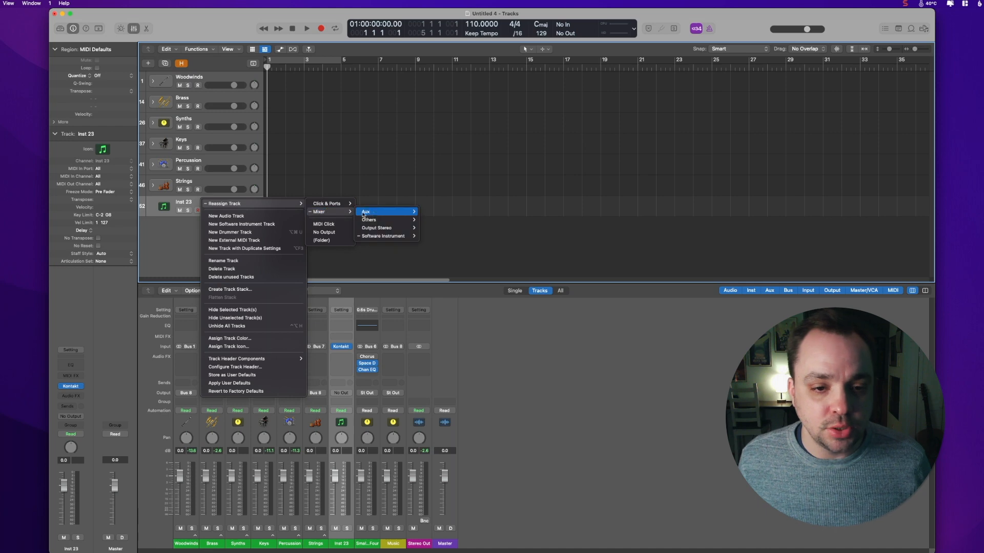
mouse_move(379, 218)
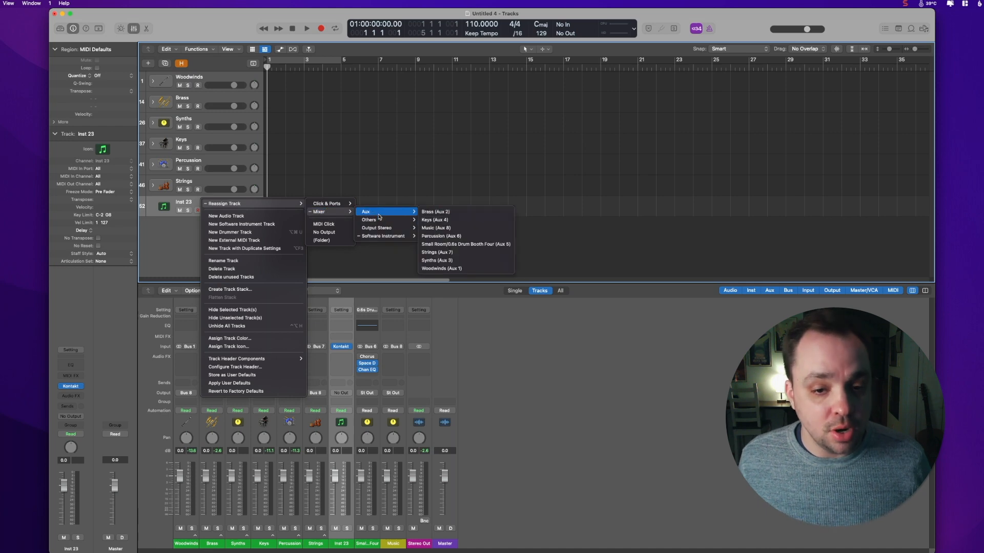
click(457, 230)
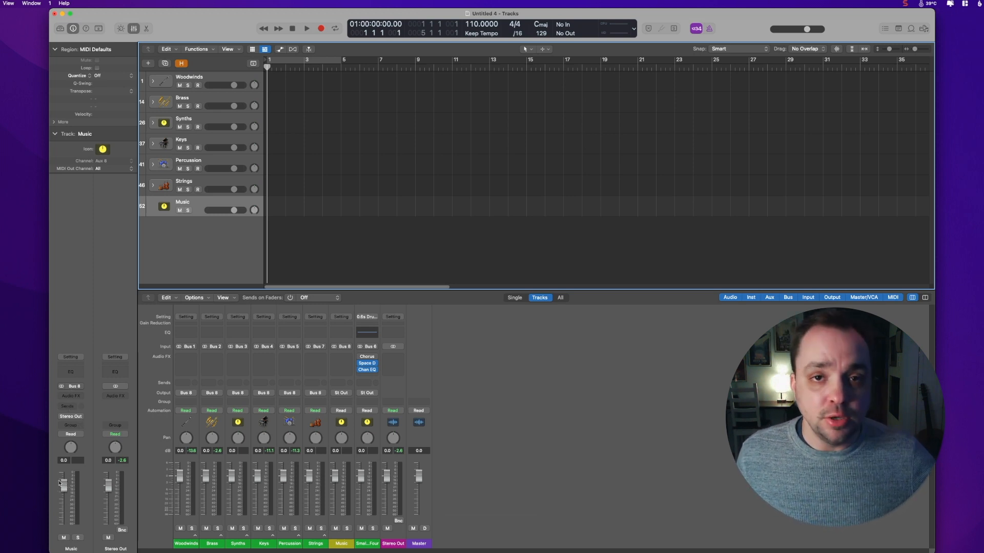
Step: Add another track and reassign it to the Stereo Out output channel
click(103, 148)
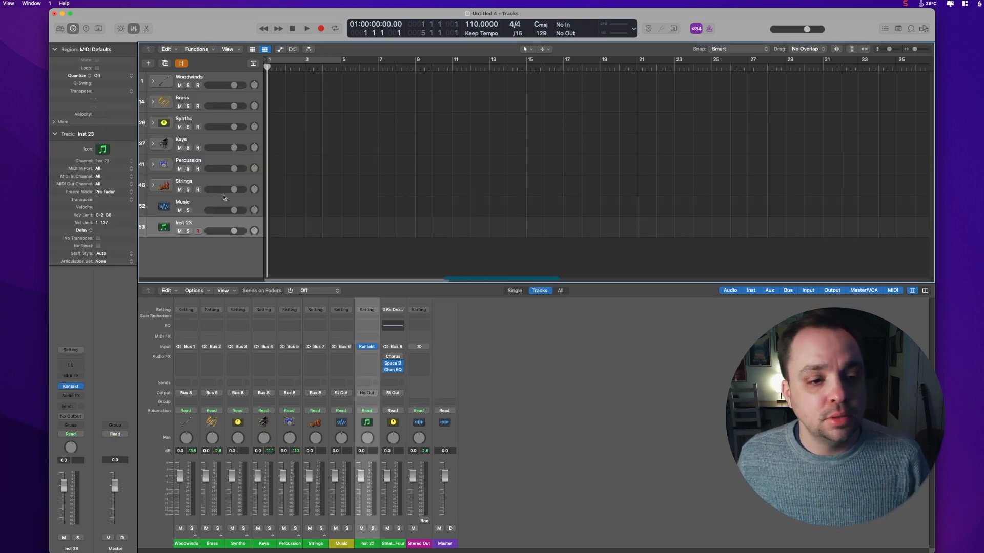
right_click(209, 220)
mouse_move(287, 224)
mouse_move(336, 230)
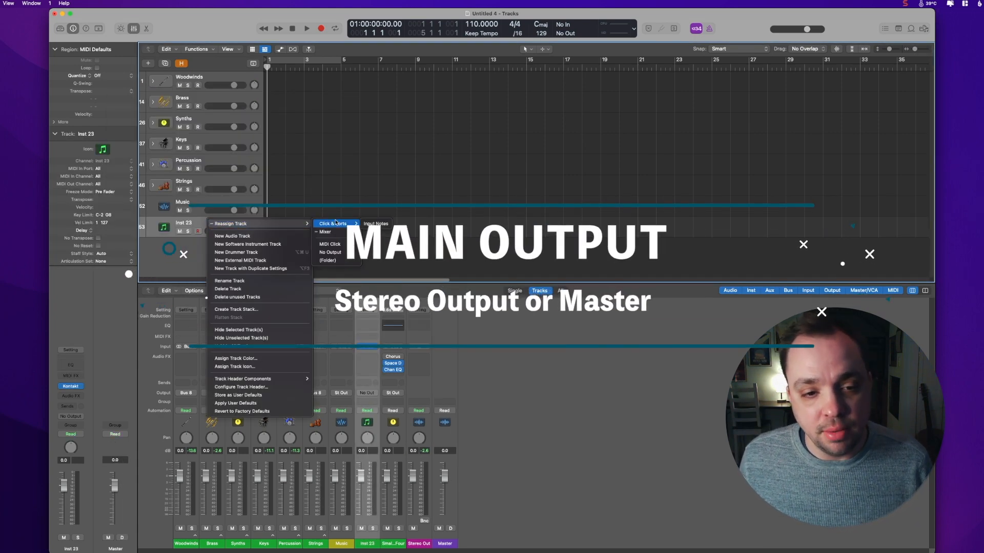
mouse_move(403, 250)
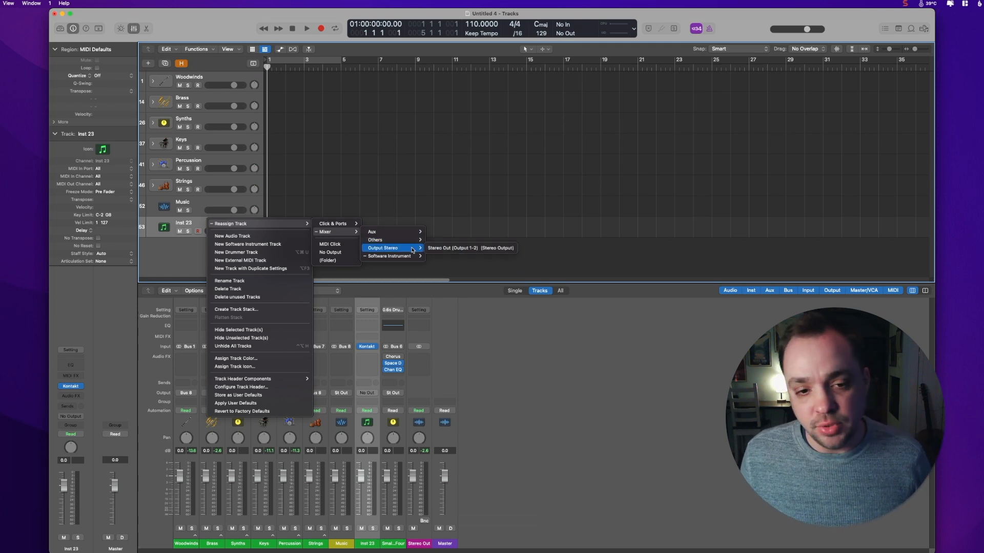
click(443, 249)
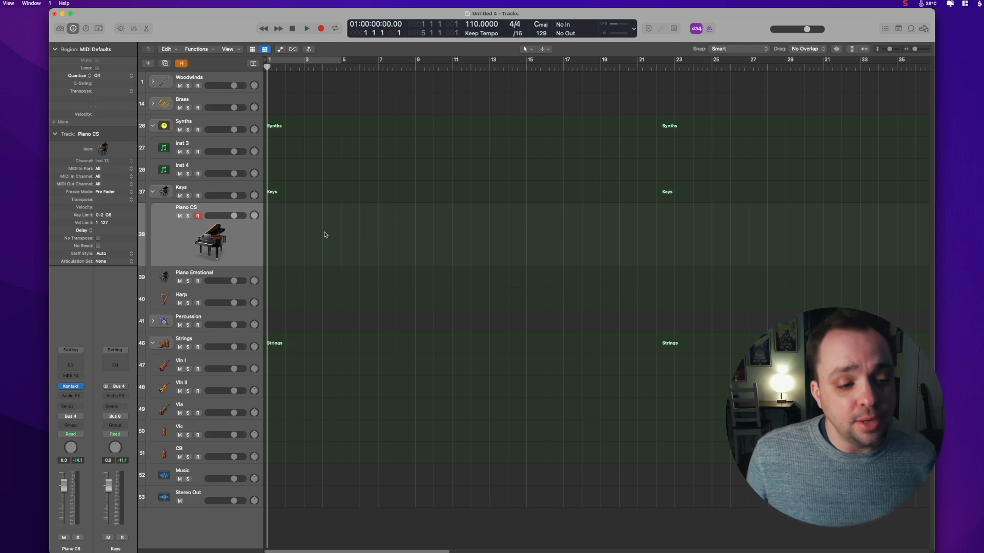
Step: Add a send from the Piano CS track to Bus 9
click(71, 406)
mouse_move(77, 419)
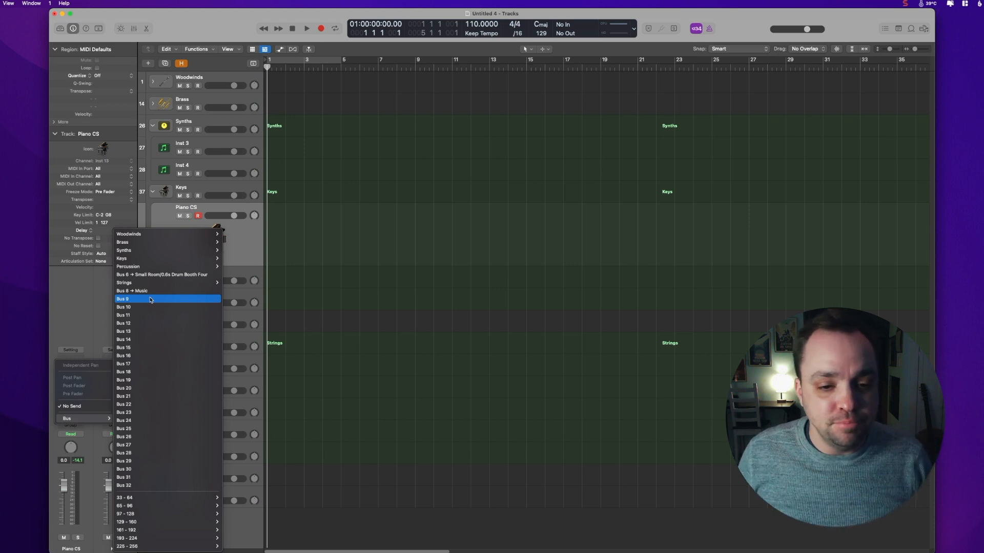
click(150, 300)
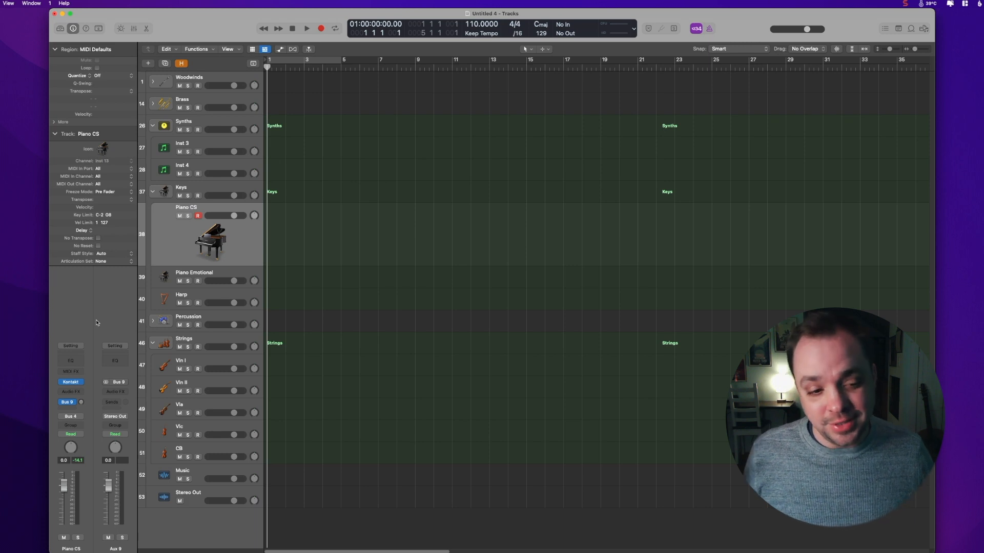
Step: Insert a ChromaVerb reverb on the Bus 9 aux channel
click(113, 392)
mouse_move(126, 549)
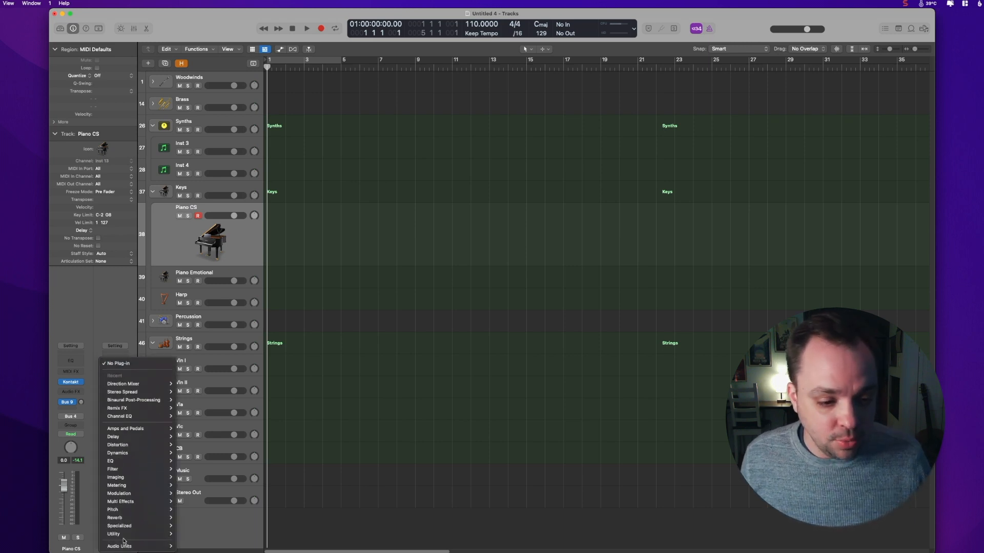
mouse_move(121, 518)
click(202, 518)
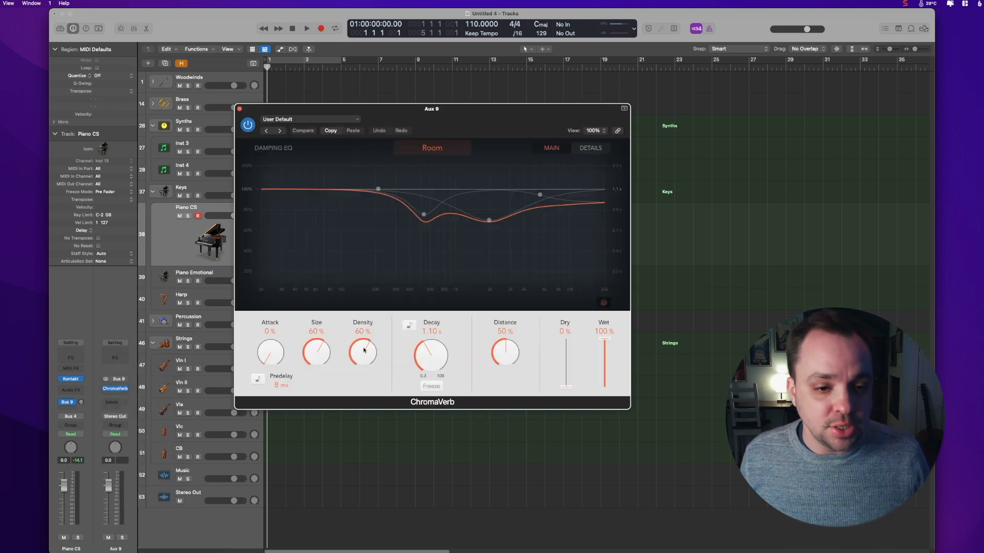
Step: Load the Template Short preset into the Aux 9 ChromaVerb
drag(372, 109, 658, 224)
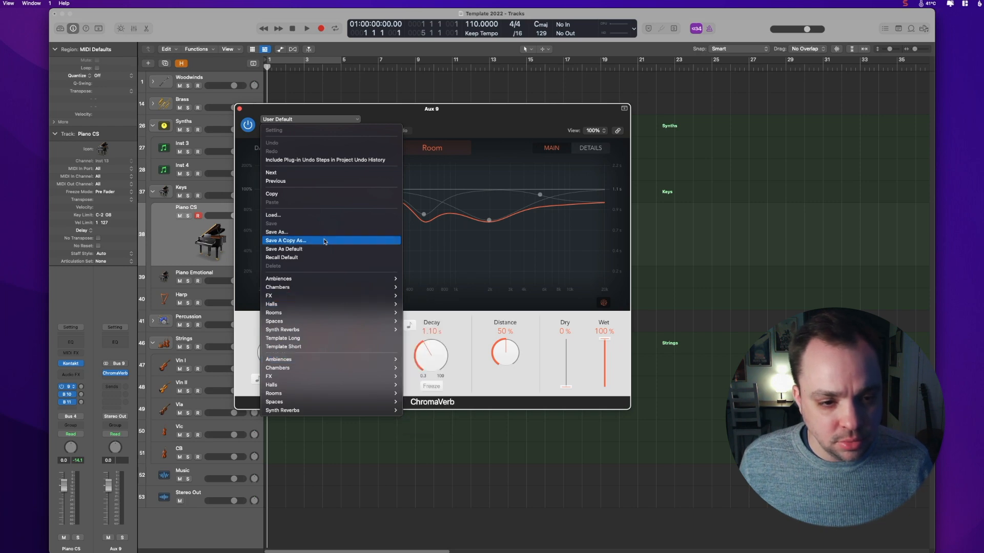
click(325, 215)
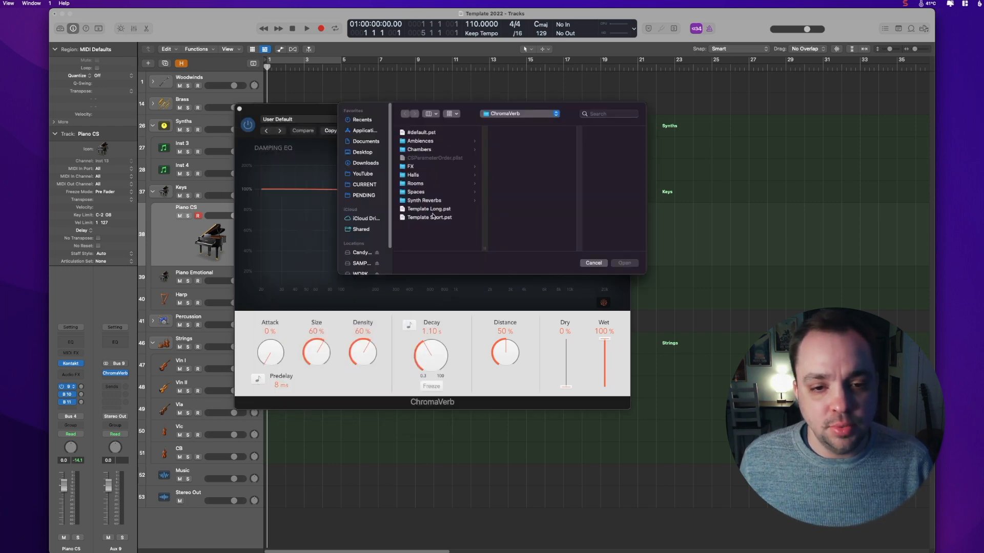
double_click(435, 217)
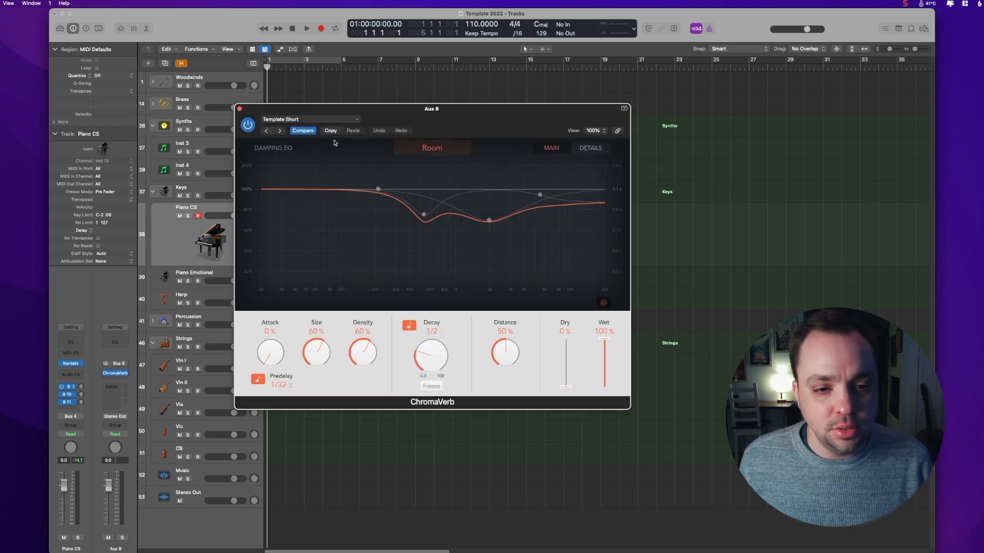
Step: Switch the Aux 9 ChromaVerb to the Template Long preset and close the plug-in window
click(310, 119)
mouse_move(321, 281)
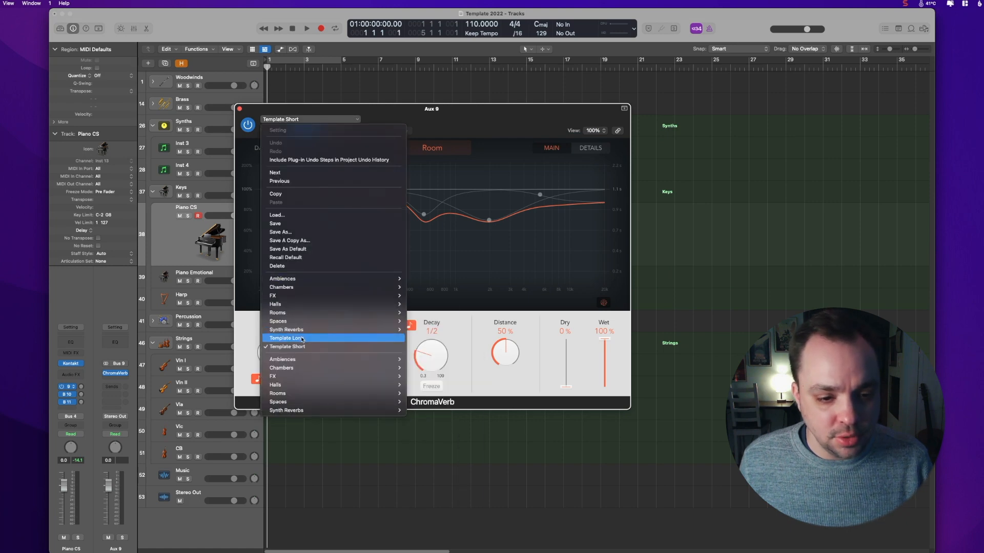
click(304, 339)
click(241, 109)
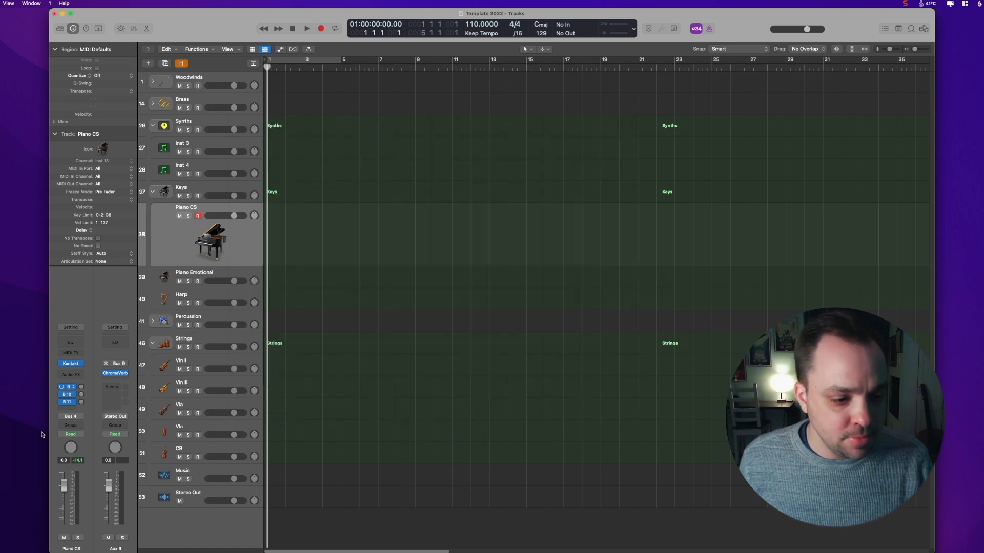
Step: Load the Template Short preset into the ChromaVerb on the Bus 10 aux and close the plug-in window
click(67, 394)
click(115, 373)
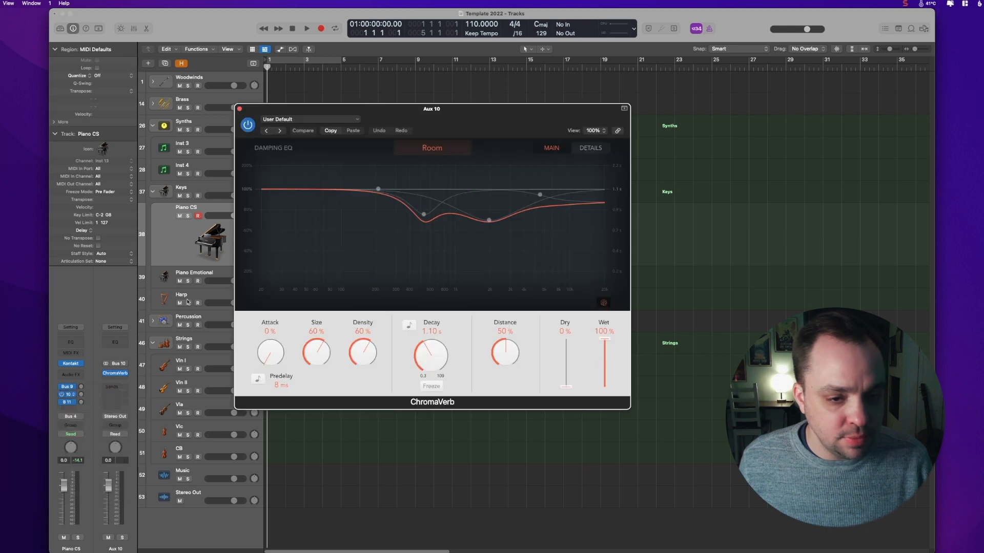
click(310, 120)
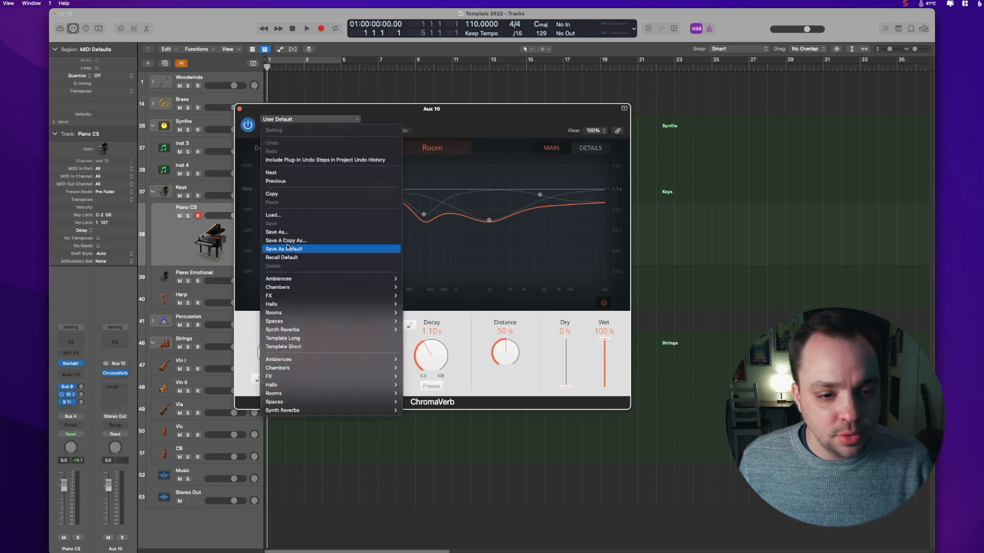
click(288, 347)
click(240, 109)
Step: Insert a stereo Echo plug-in on the Bus 11 aux channel
click(67, 402)
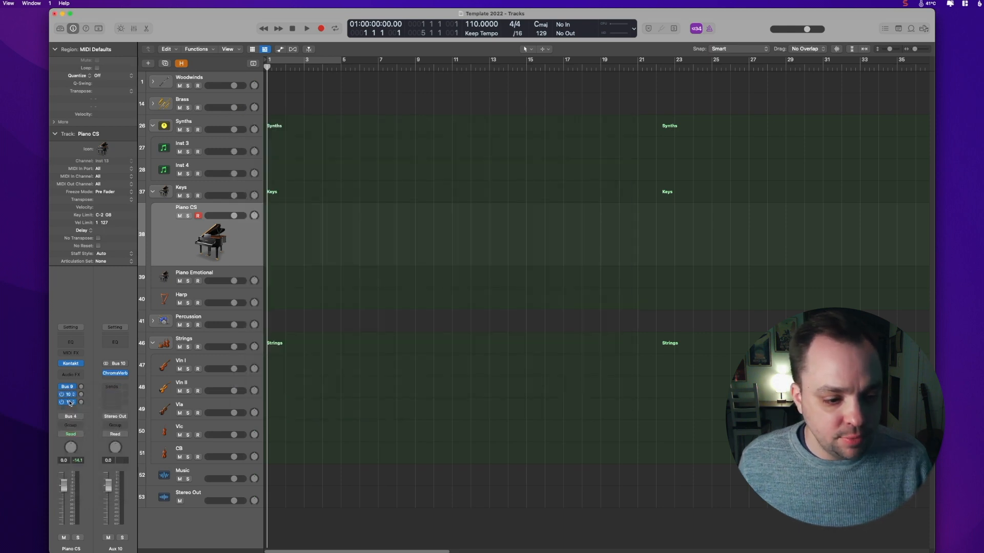
click(120, 383)
click(118, 377)
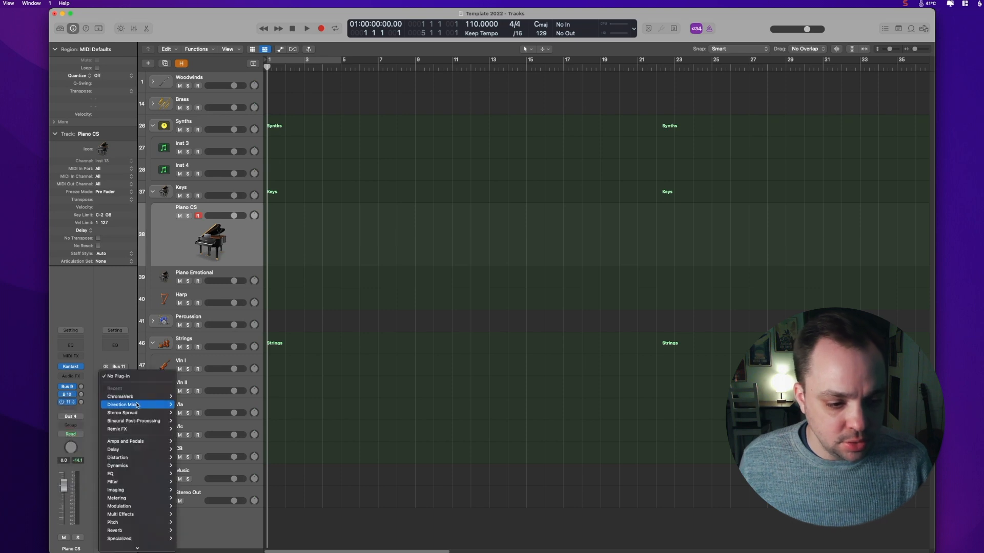
mouse_move(137, 457)
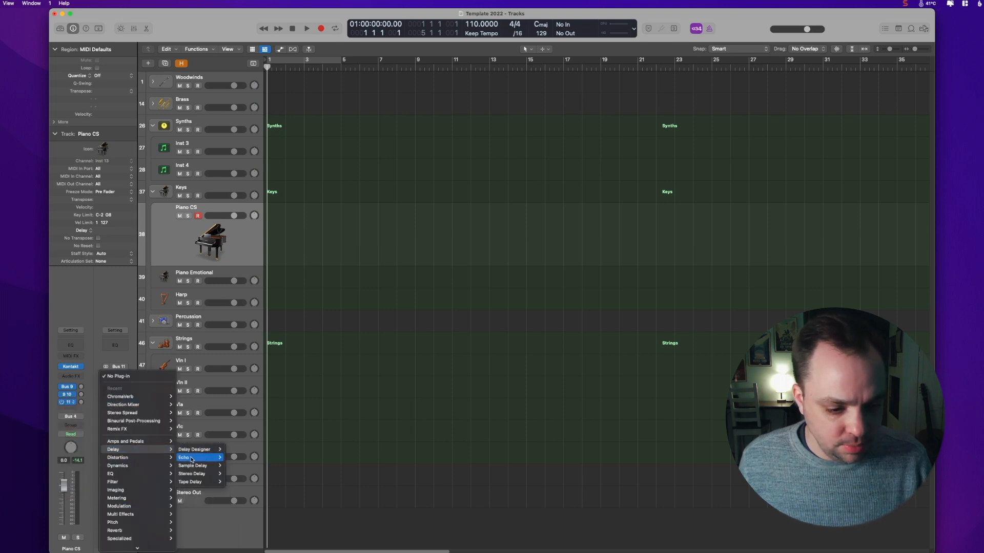
mouse_move(190, 459)
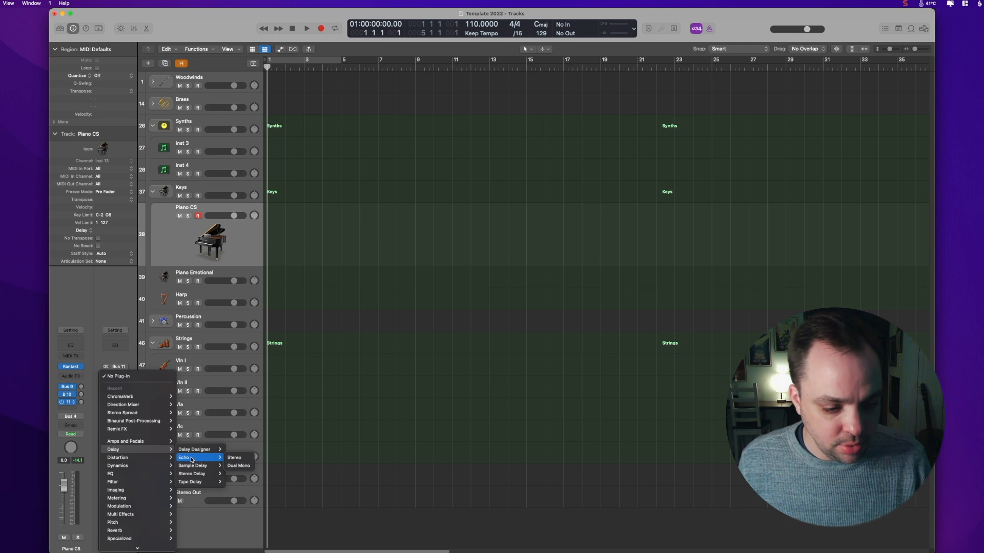
click(234, 457)
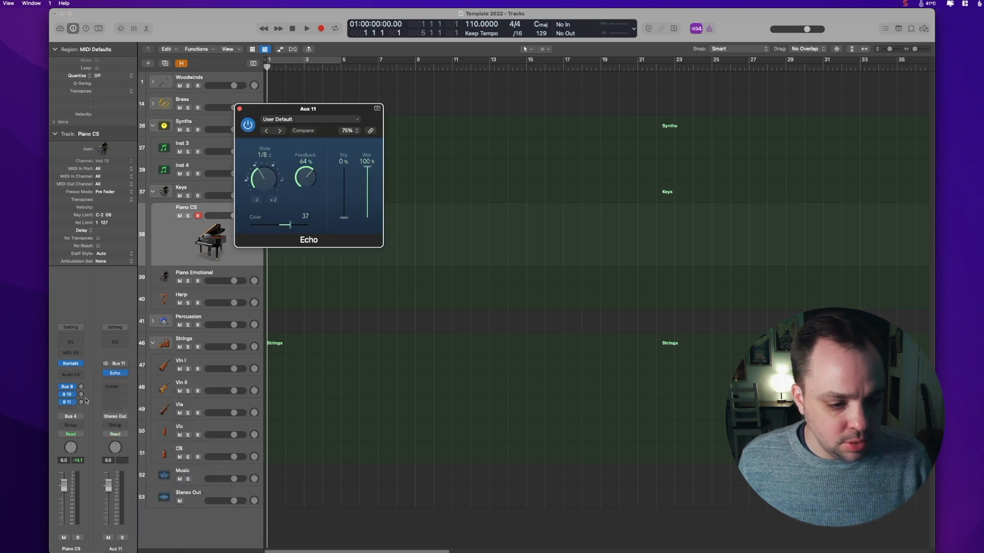
Step: Add a send from the Piano CS track to Bus 12
click(70, 408)
mouse_move(69, 417)
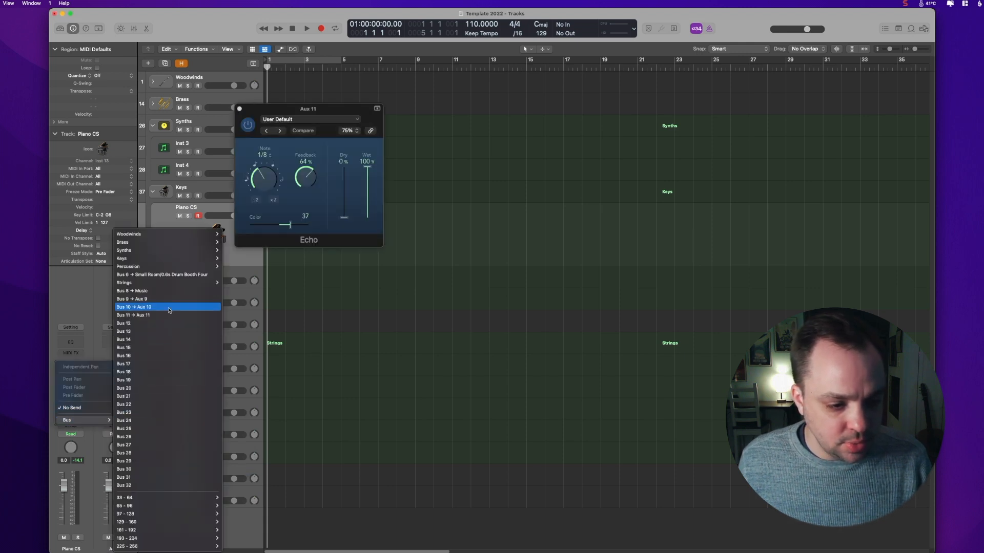
click(154, 323)
Step: Insert a stereo Stereo Delay plug-in on the Bus 12 aux channel
click(112, 377)
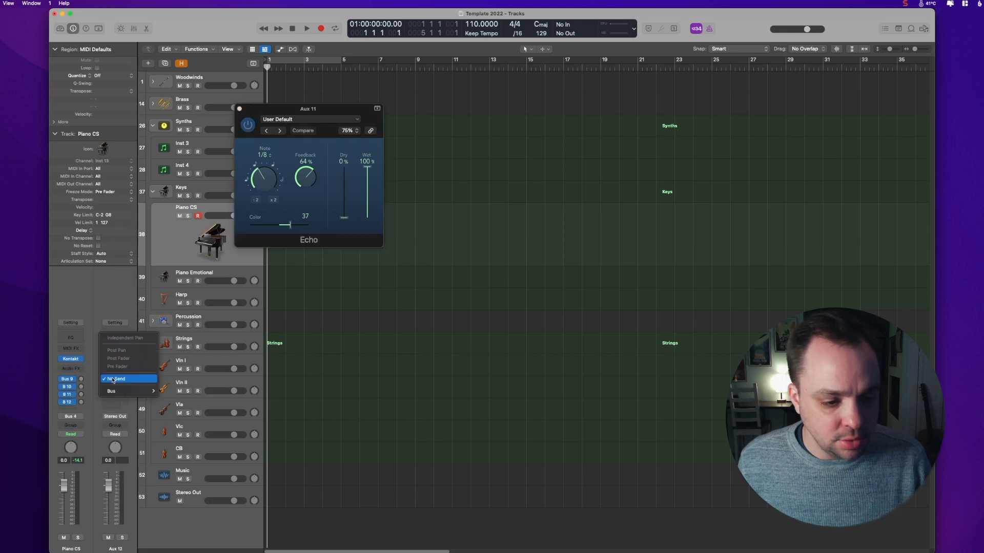
click(115, 369)
mouse_move(143, 441)
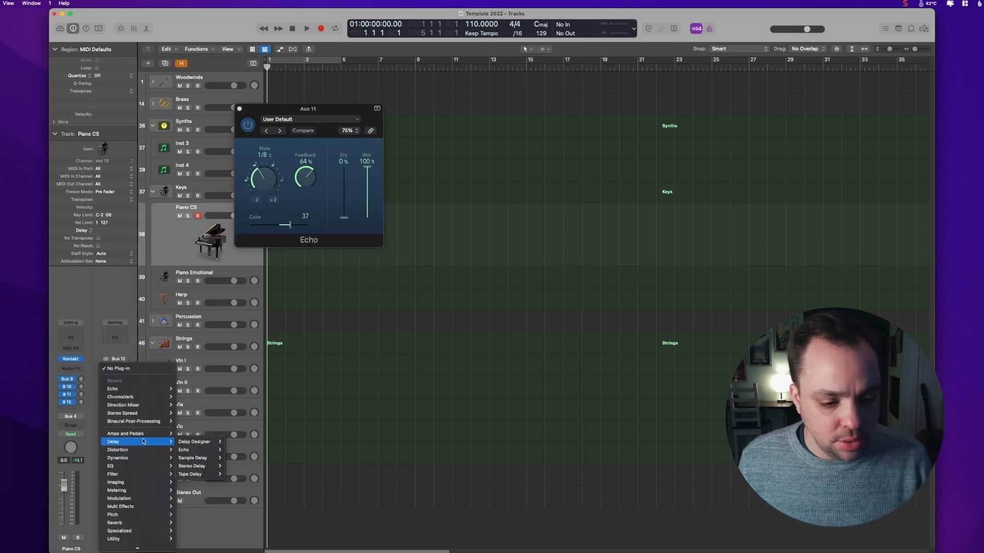
mouse_move(202, 465)
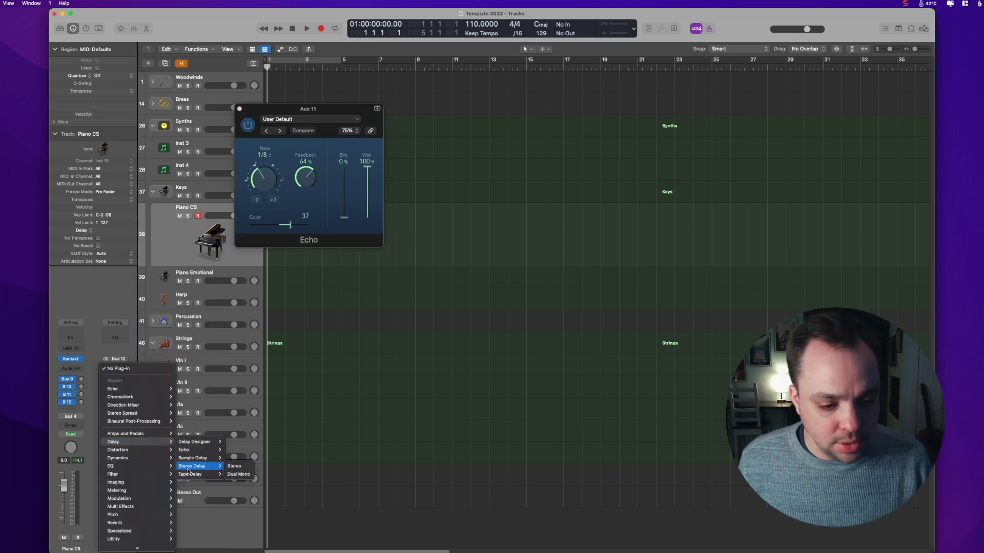
click(238, 466)
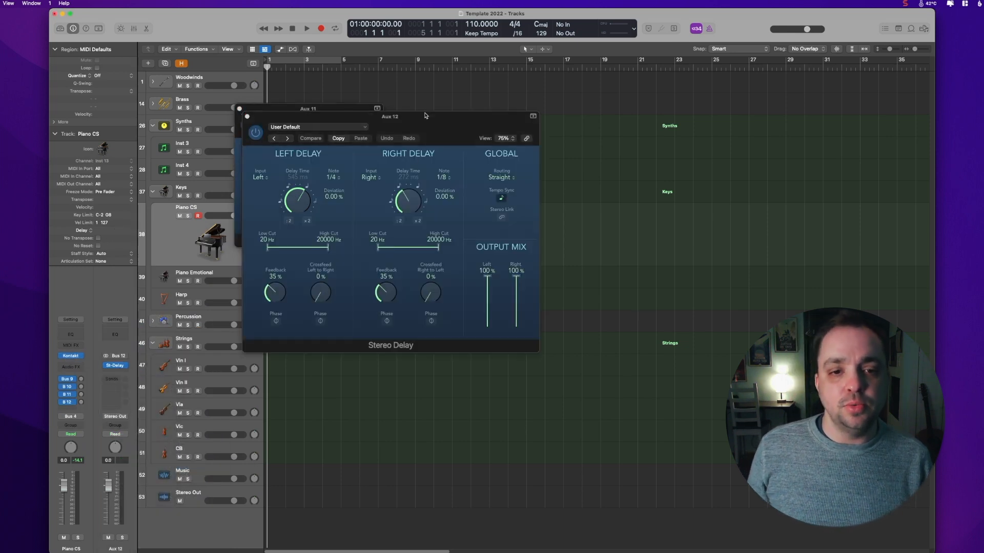
drag(426, 117, 543, 135)
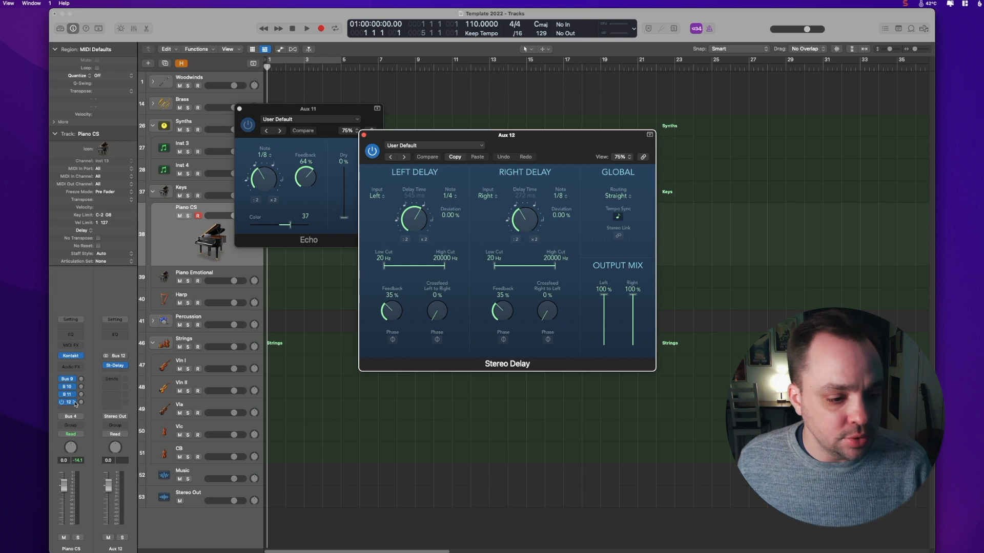
Step: Raise the Bus 12 send level and close the Stereo Delay and Echo windows
drag(81, 403, 92, 349)
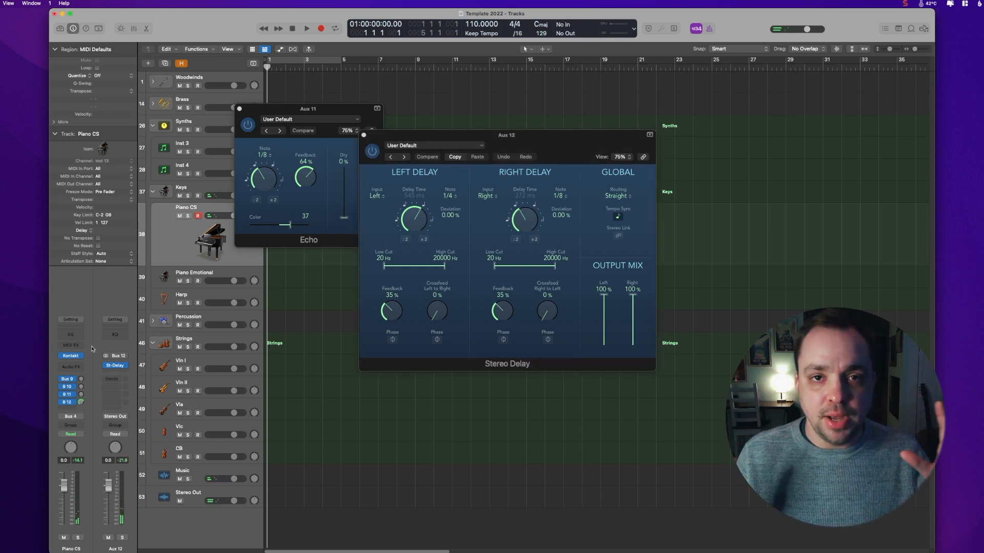
click(364, 135)
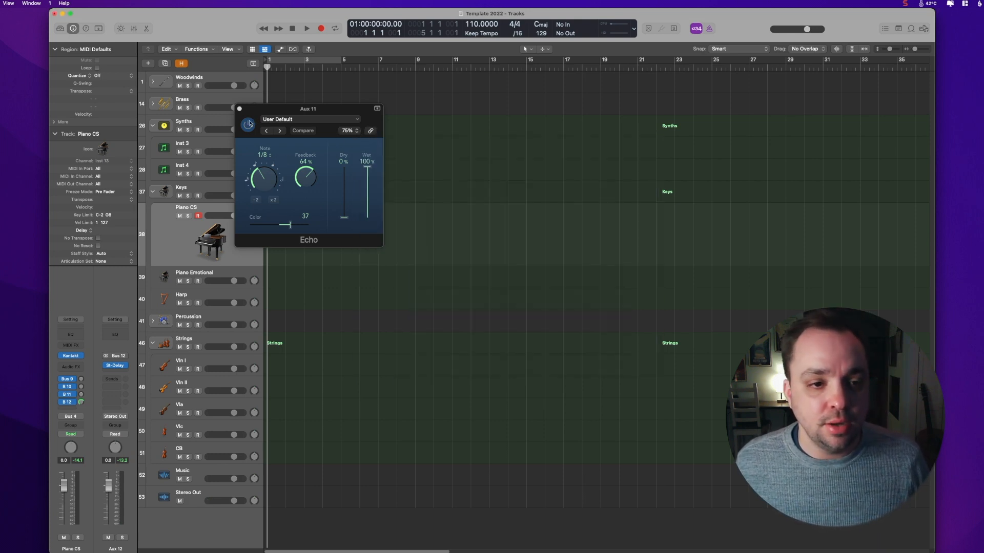
click(239, 109)
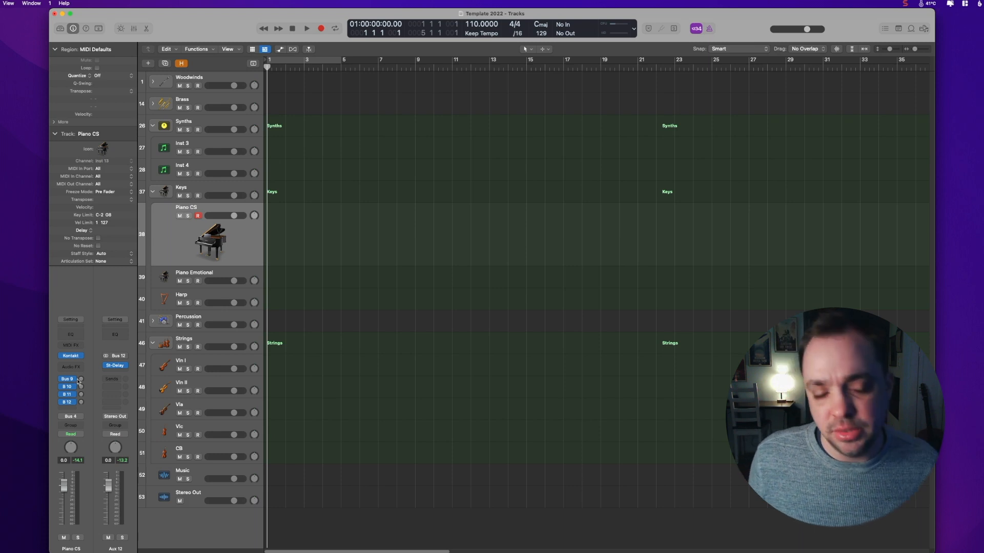
Step: Open the I/O Labels window and set Bus 9's long label to Reverb Long
click(9, 3)
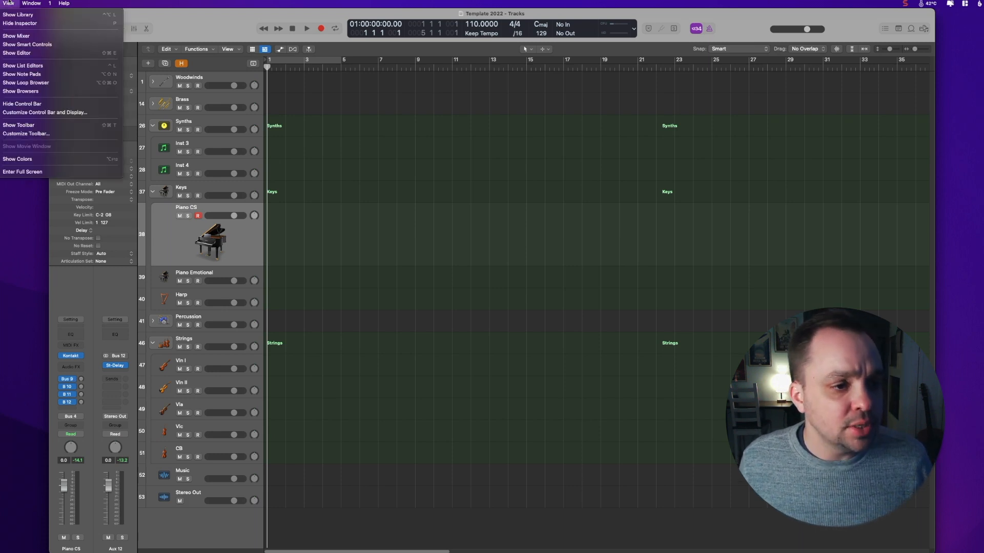
mouse_move(39, 2)
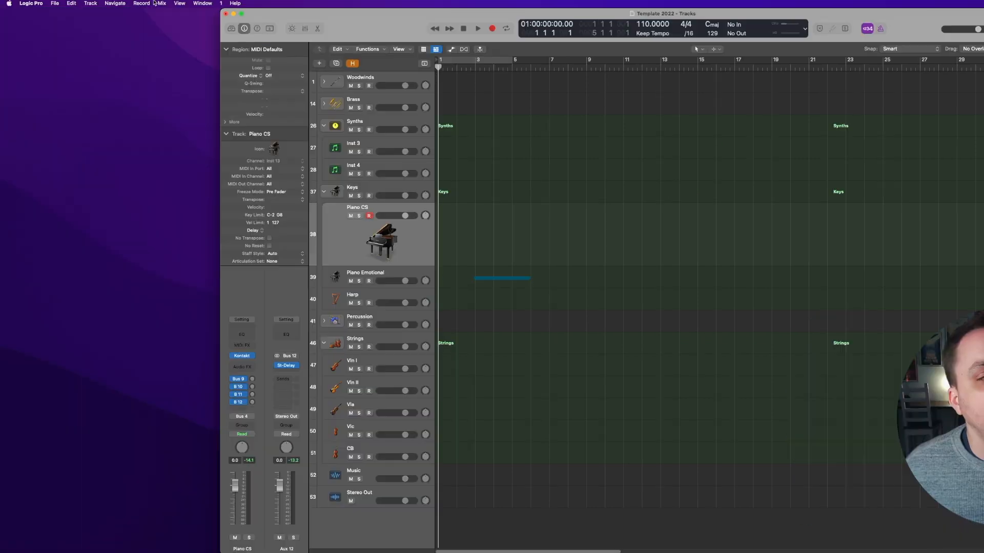
click(162, 3)
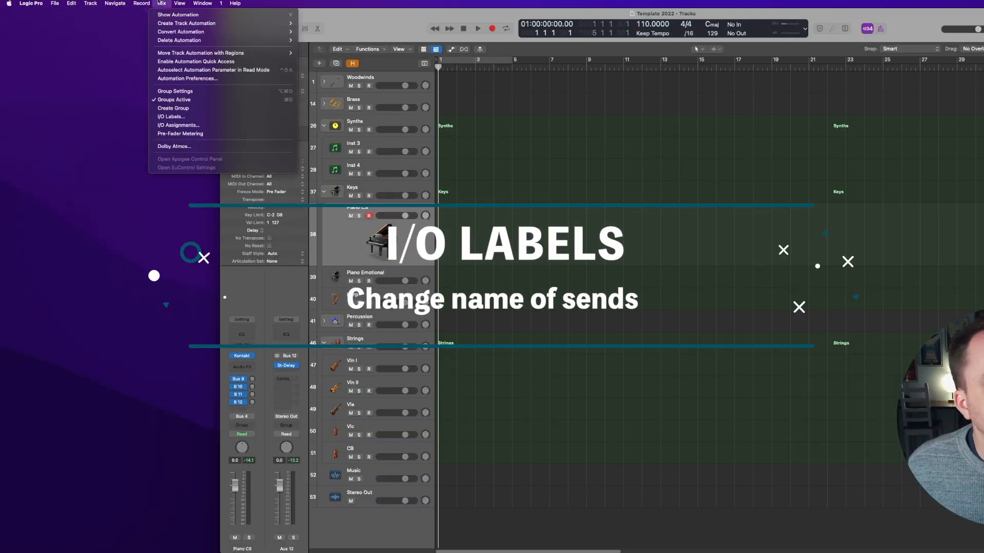
click(172, 116)
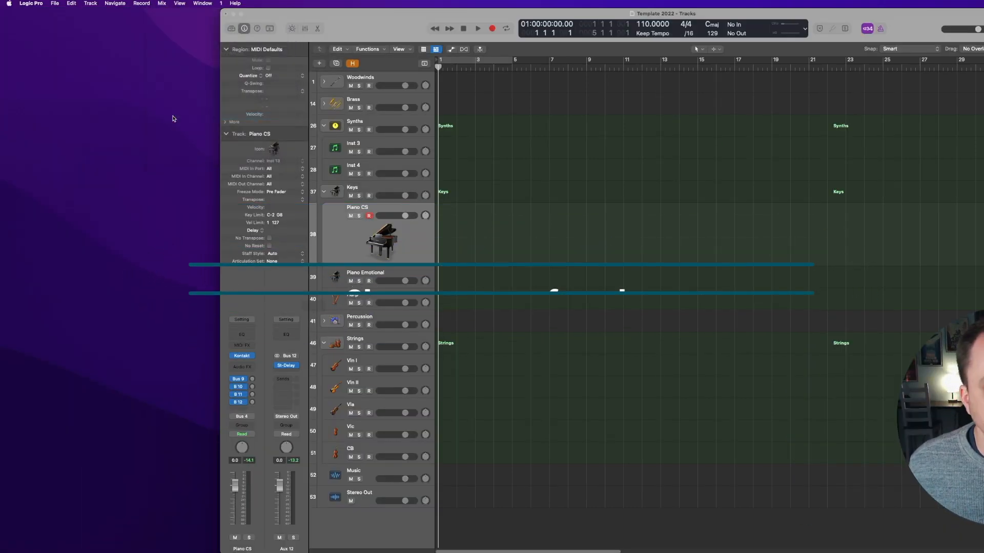
drag(337, 235, 723, 135)
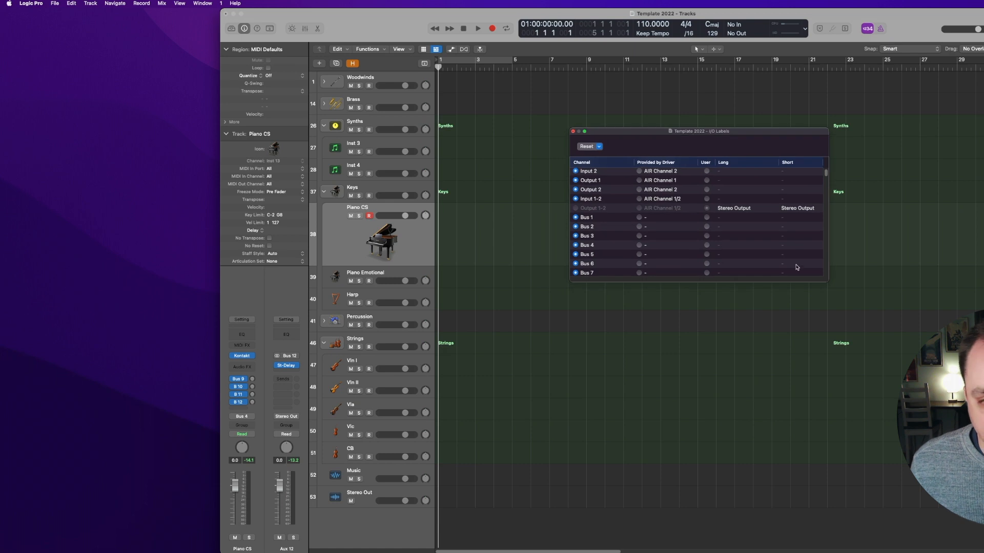
drag(826, 280, 831, 290)
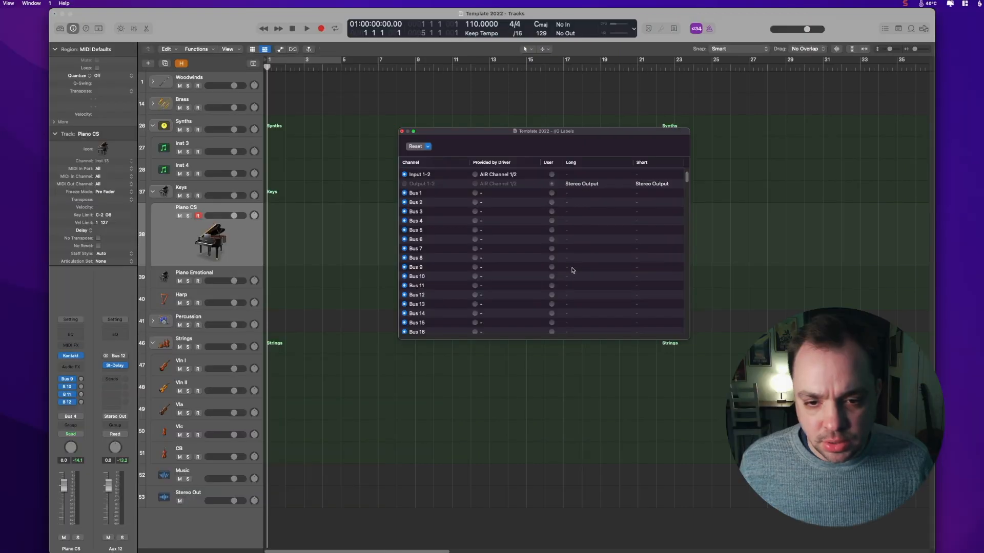
click(573, 269)
click(567, 267)
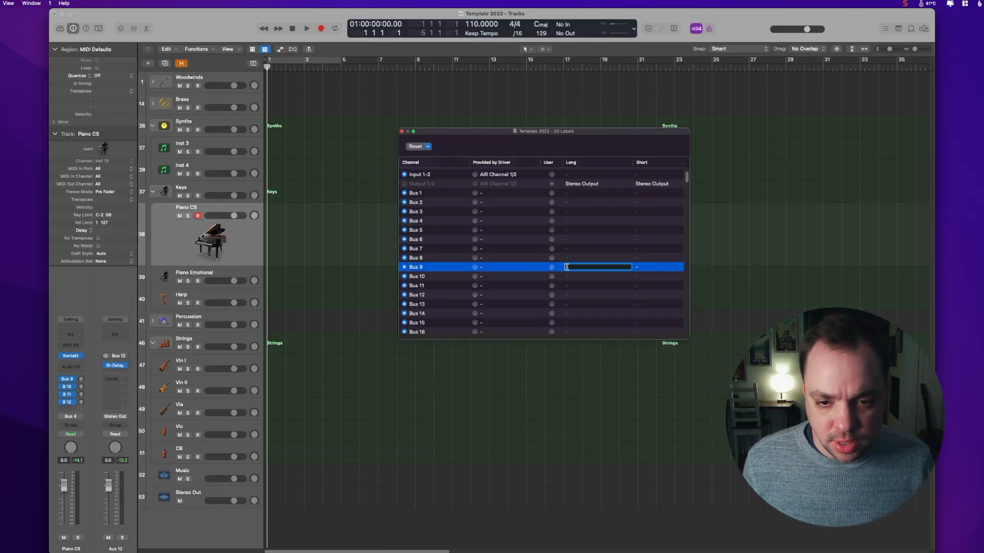
text(Rever)
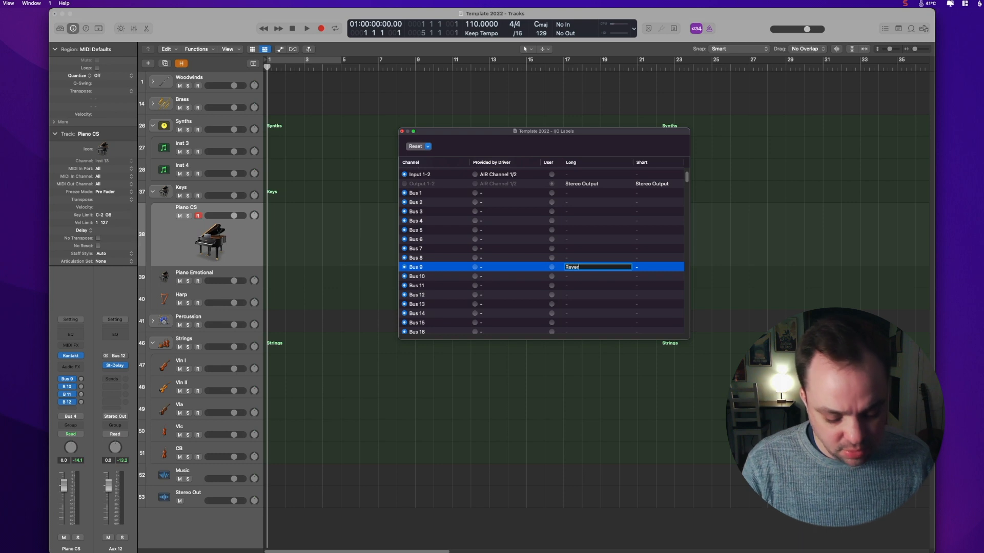
text(b Long)
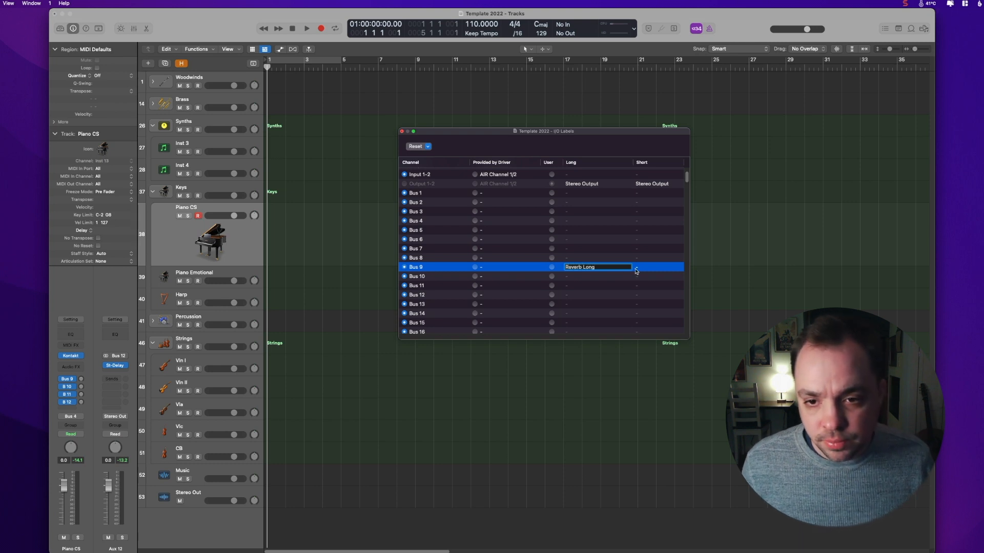
Step: Set Bus 9's short label to Rvb Lng
click(637, 268)
text(Rv)
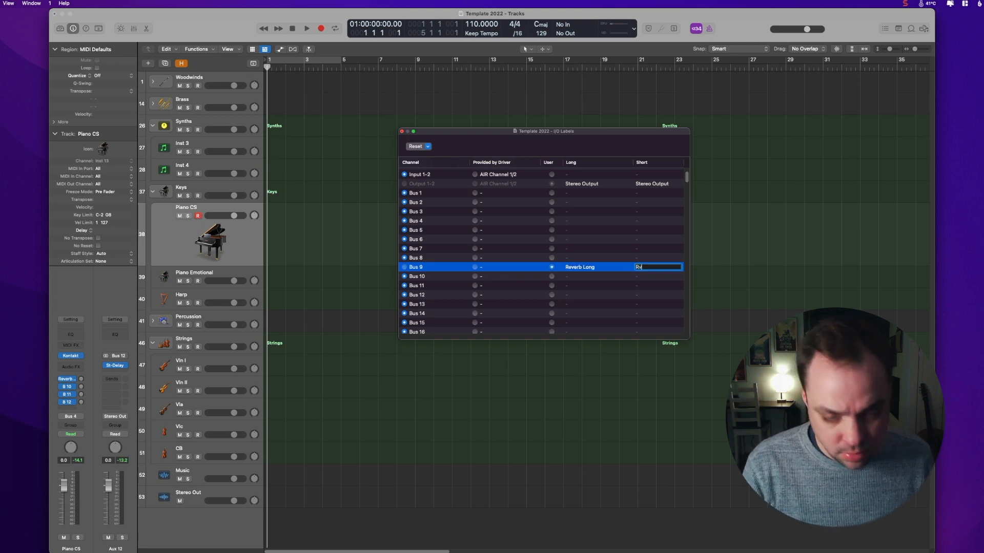
text(b Lng)
key(Return)
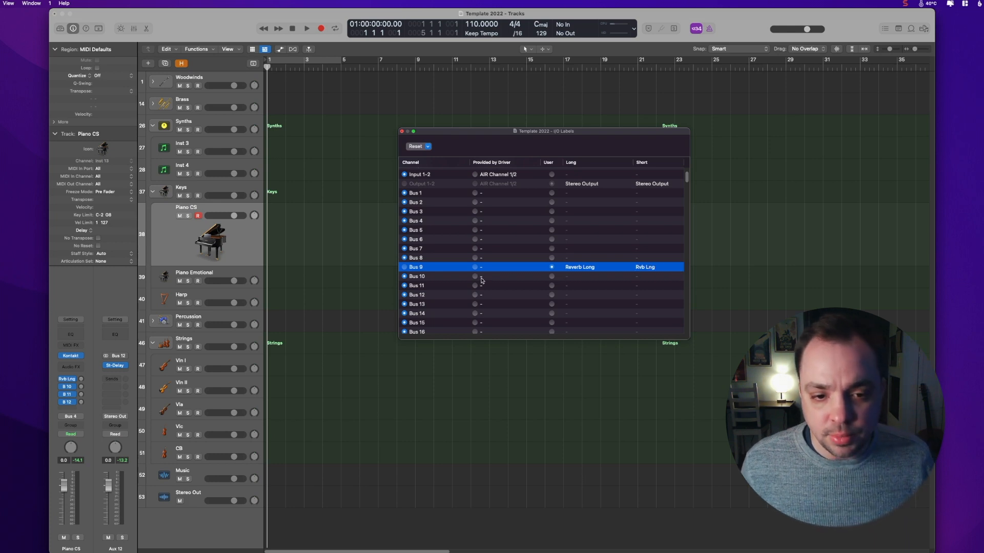
Step: Select Bus 10's label and close the I/O Labels window
click(566, 277)
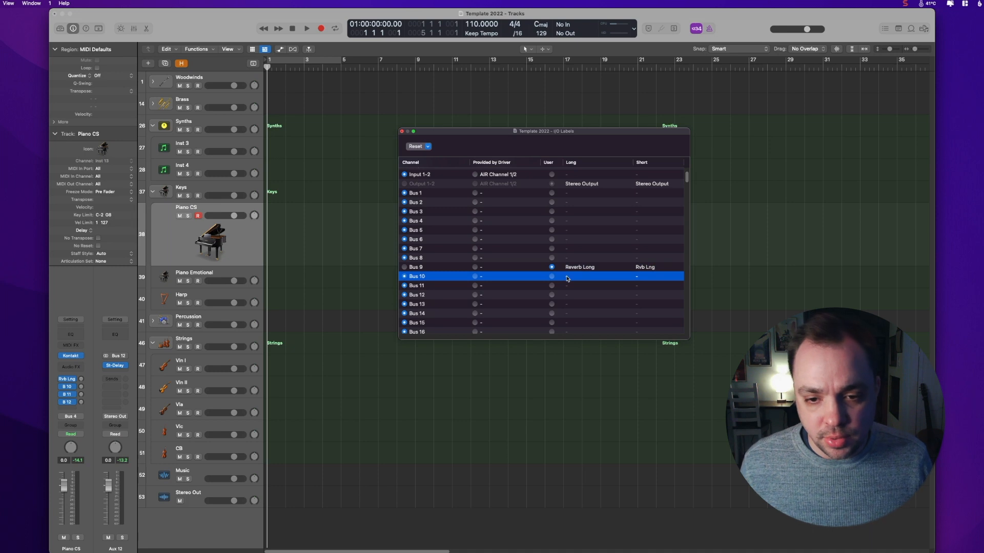
click(566, 277)
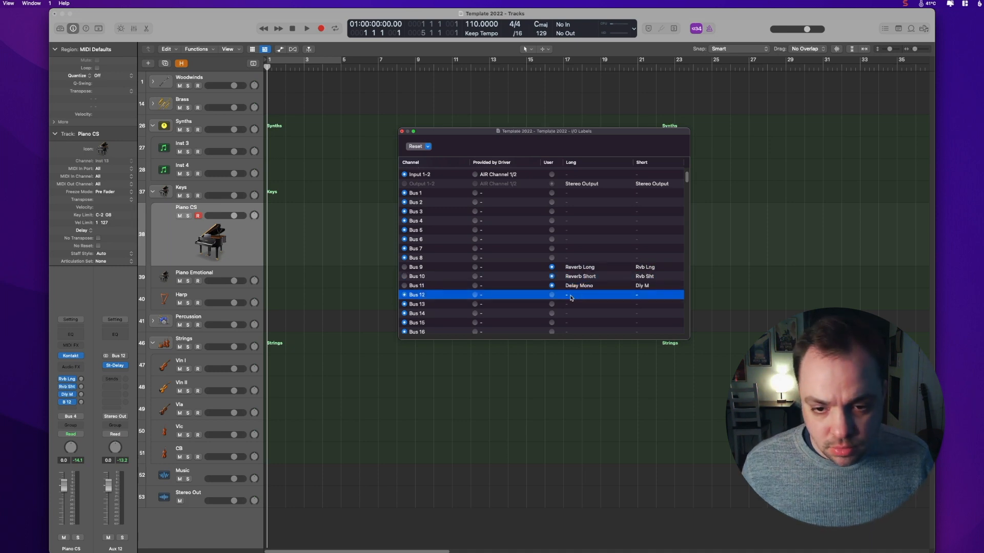
click(402, 131)
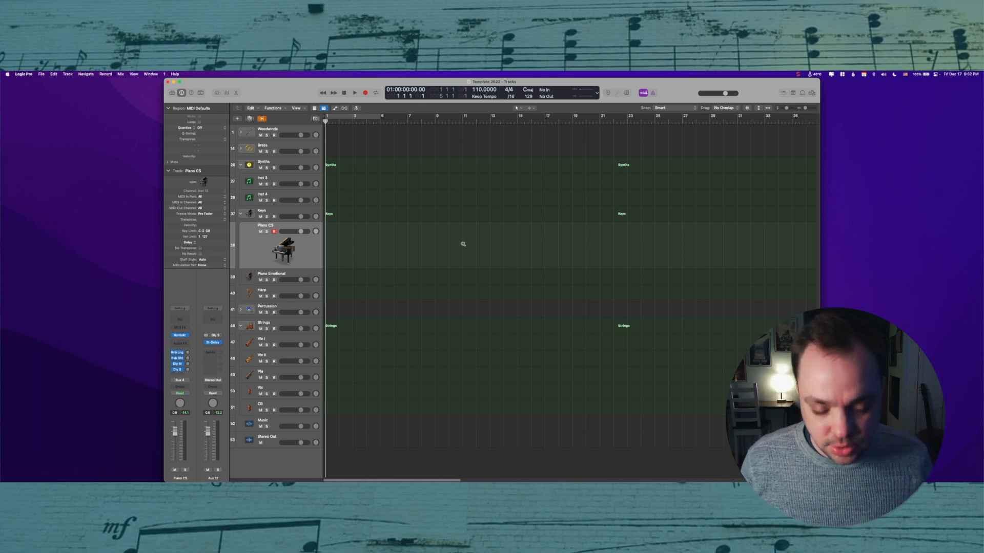
Step: Maximize the main window and rename screenset 1 as Arrange Window
key(ctrl+alt+Return)
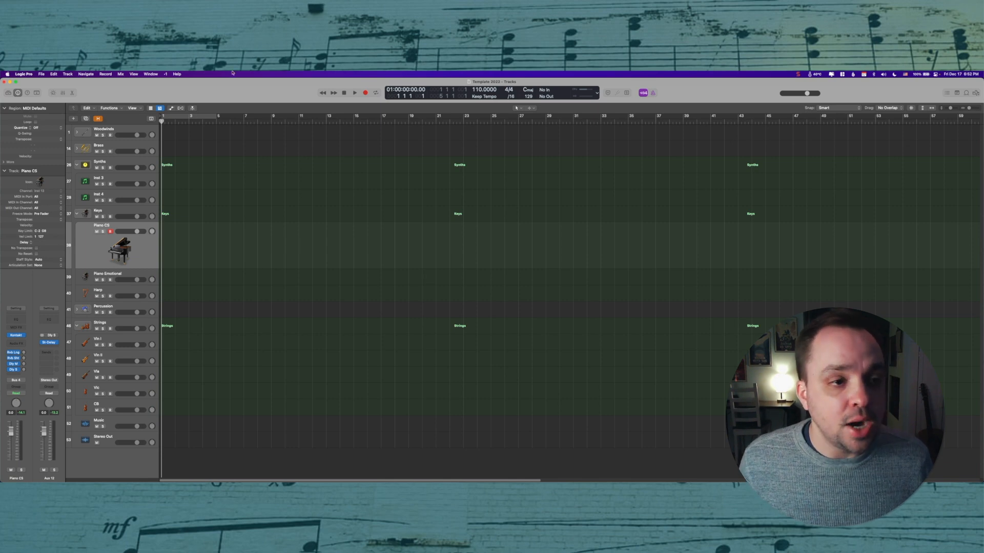
click(164, 74)
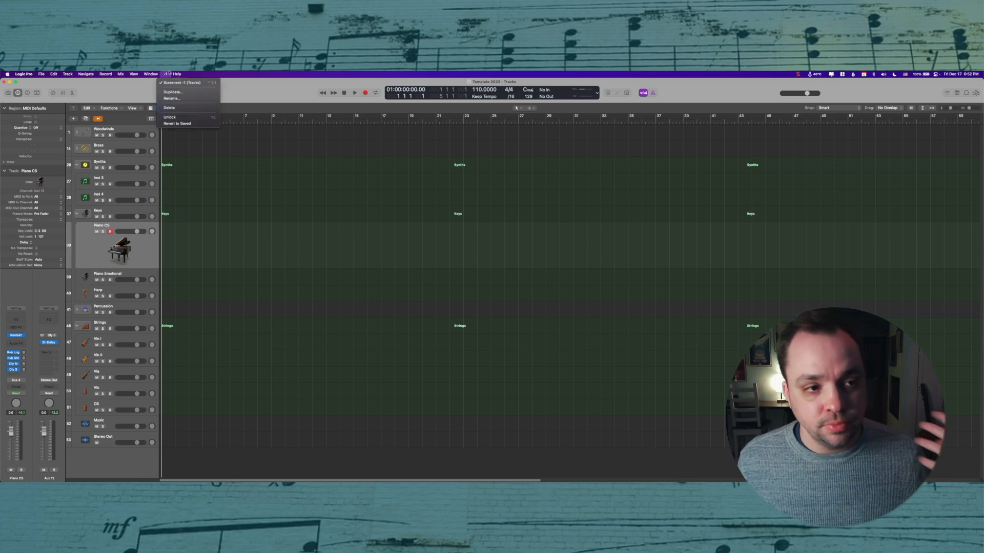
click(172, 99)
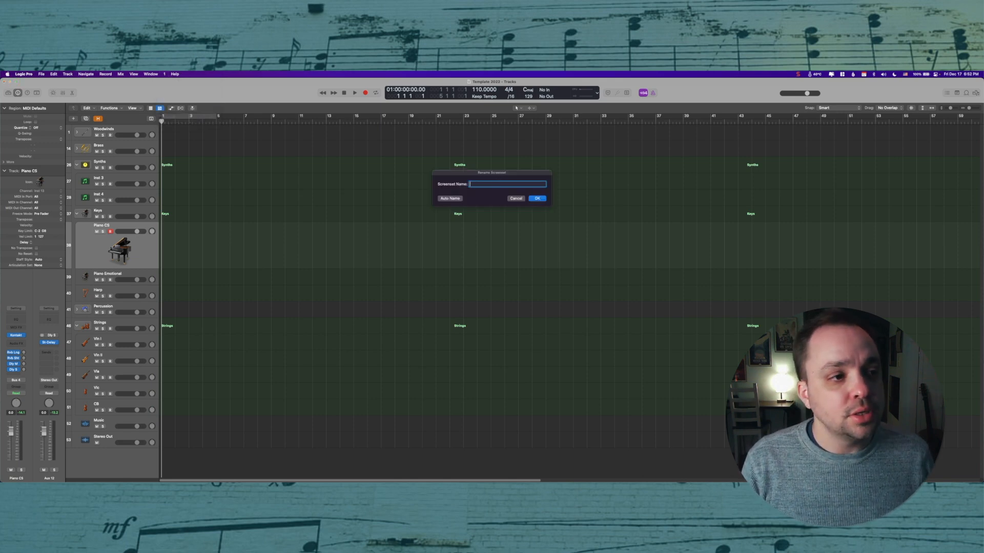
text(Arrange Window)
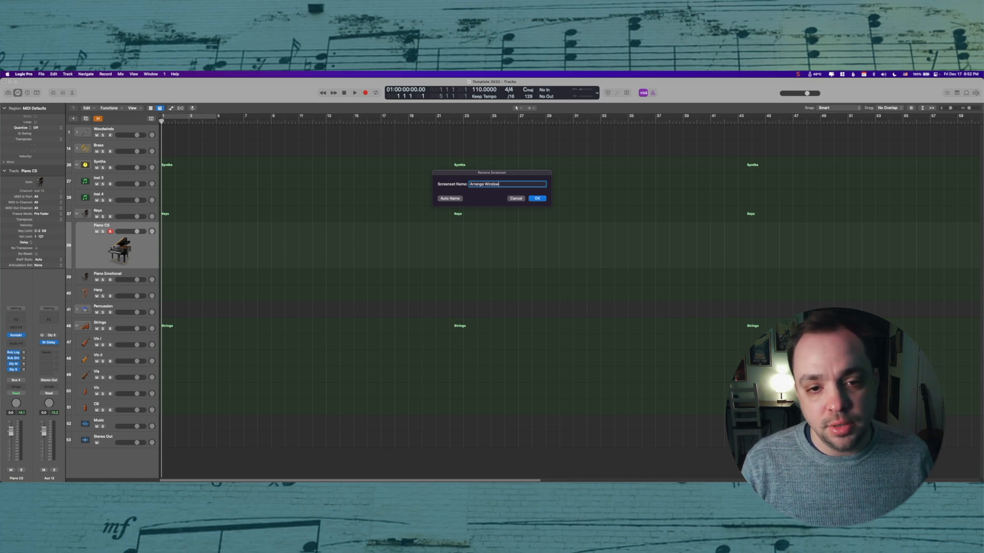
key(Return)
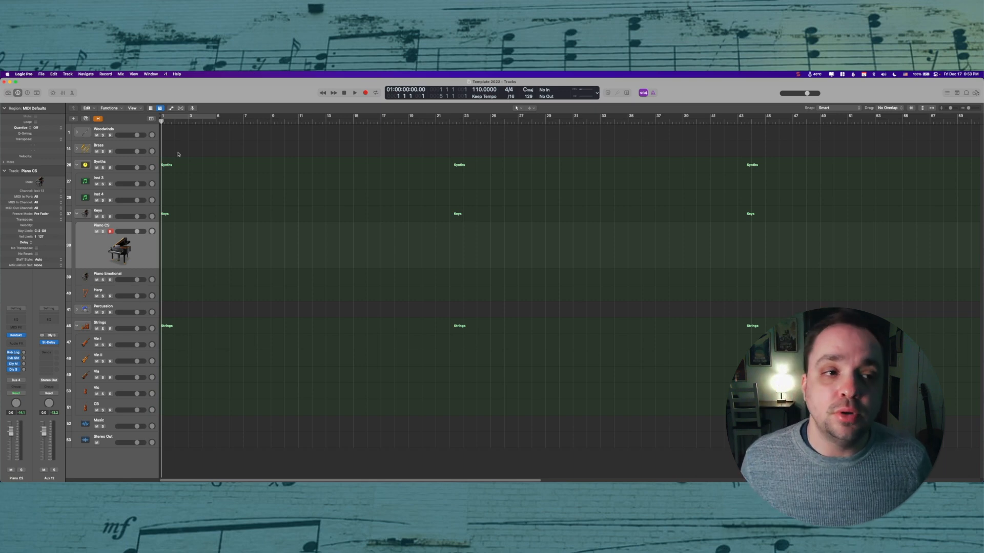
Step: Switch to screenset 2, tile the main window on the left half and open the Piano Roll on the right half
key(2)
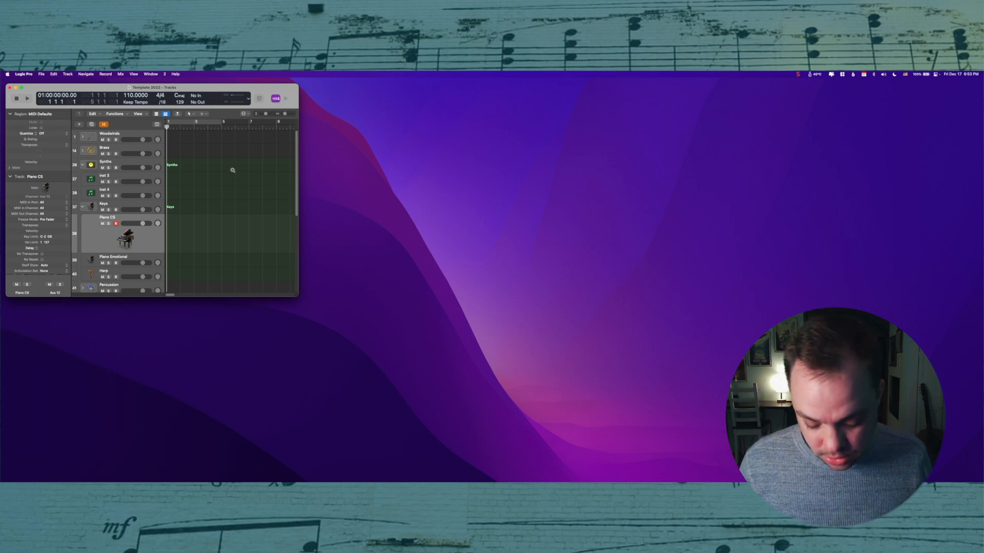
key(ctrl+alt+super+z)
click(151, 74)
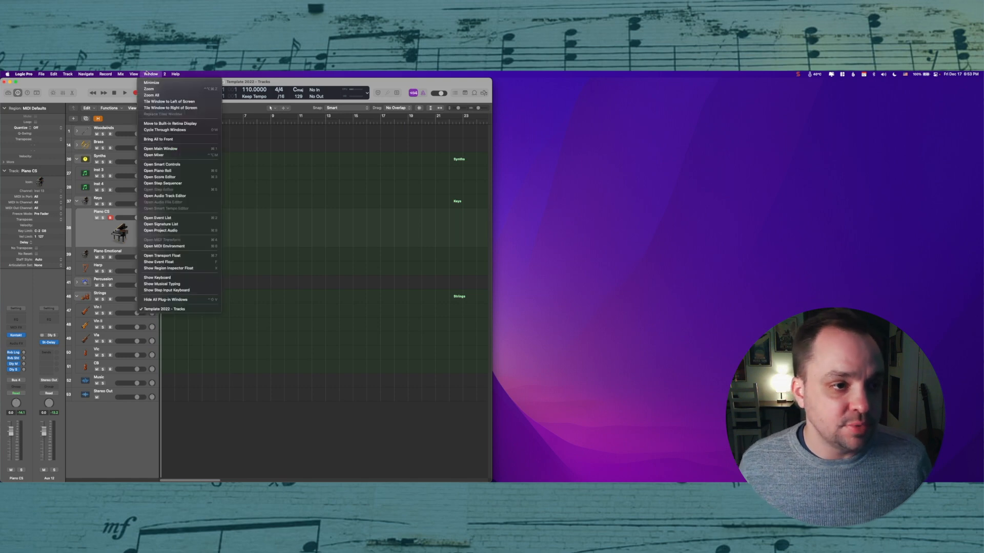
click(159, 170)
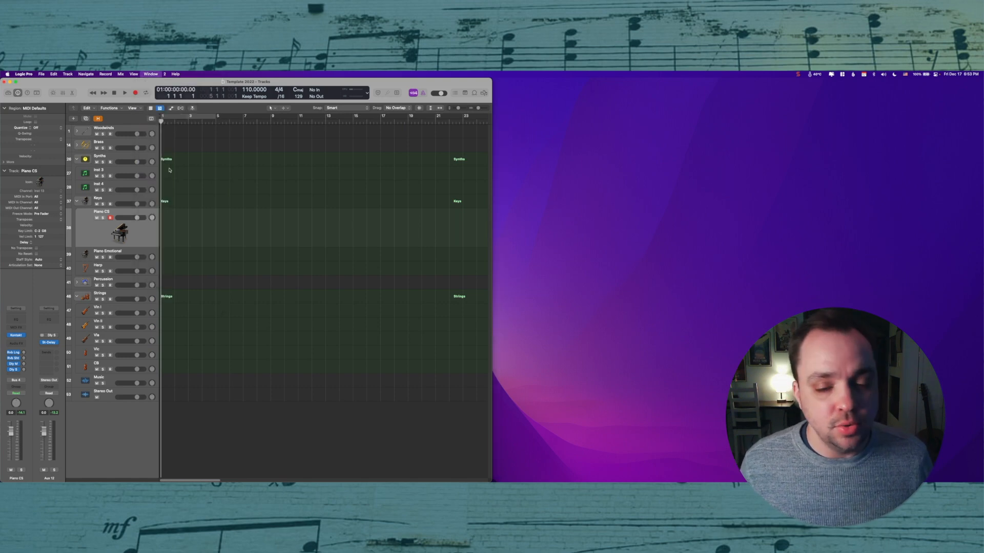
key(ctrl+alt+Right)
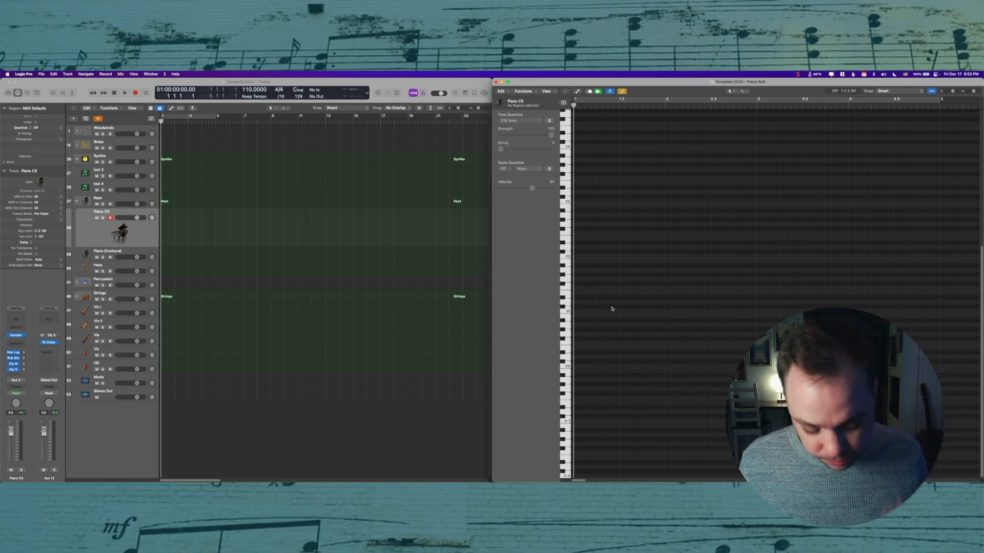
Step: Show the MIDI automation lane in the Piano Roll and enlarge it
key(a)
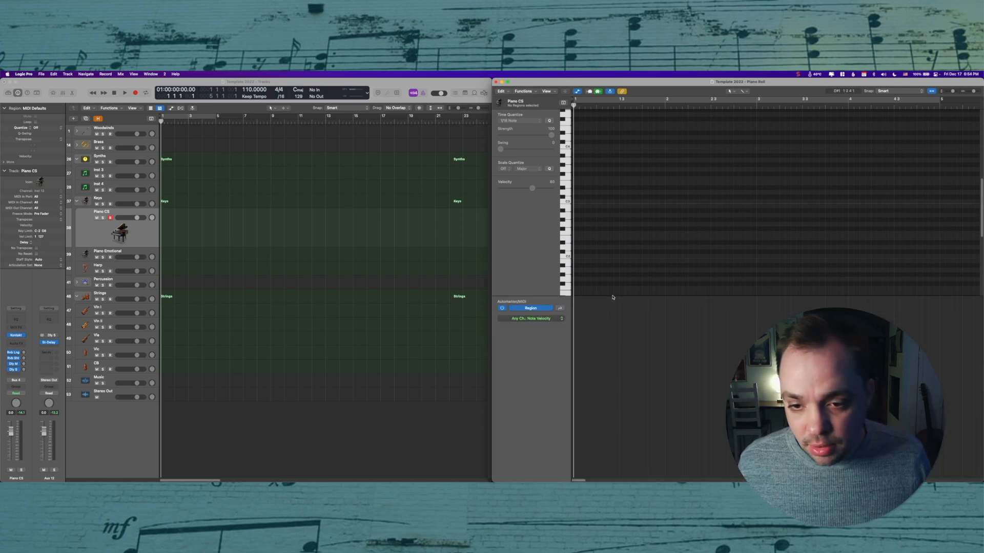
drag(613, 298, 611, 353)
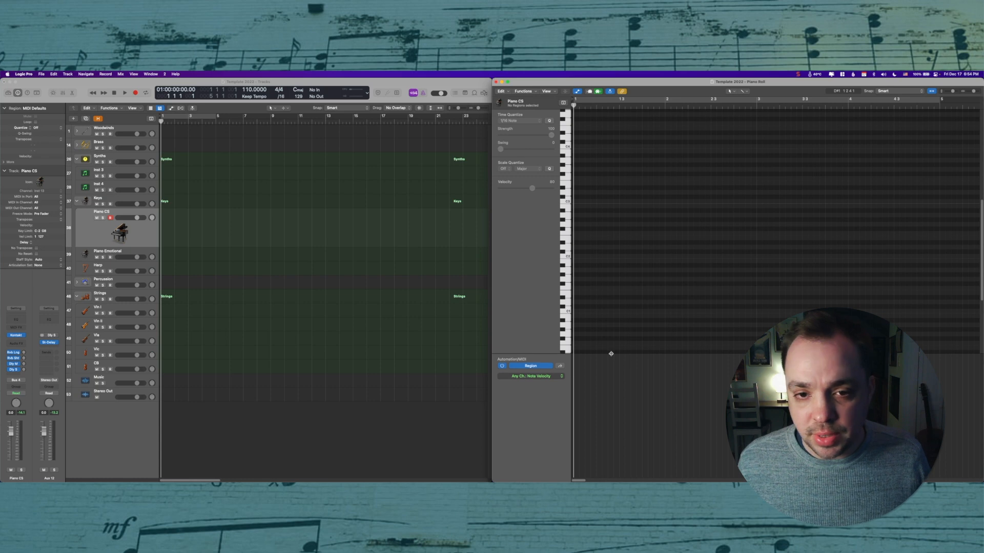
click(361, 231)
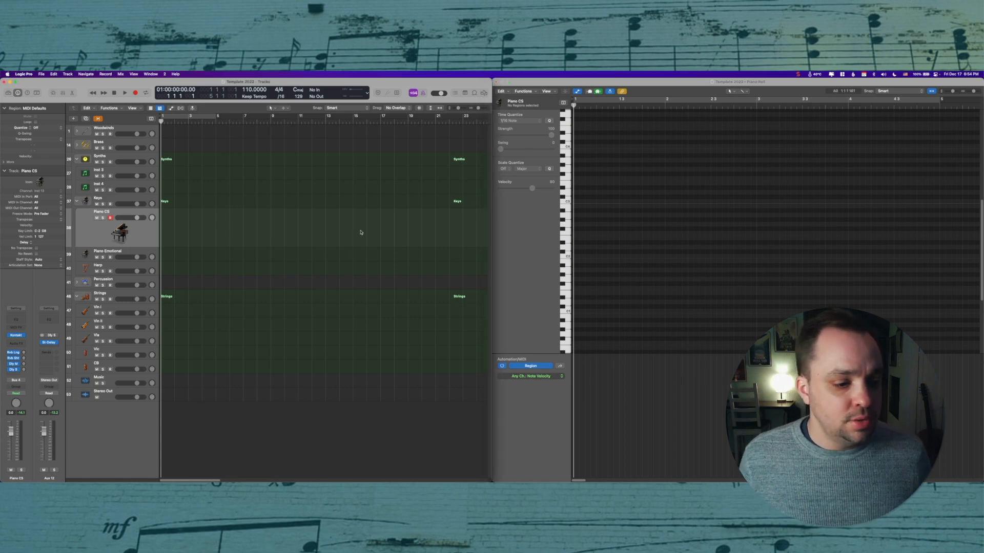
scroll(332, 258, down, 2)
scroll(332, 259, up, 4)
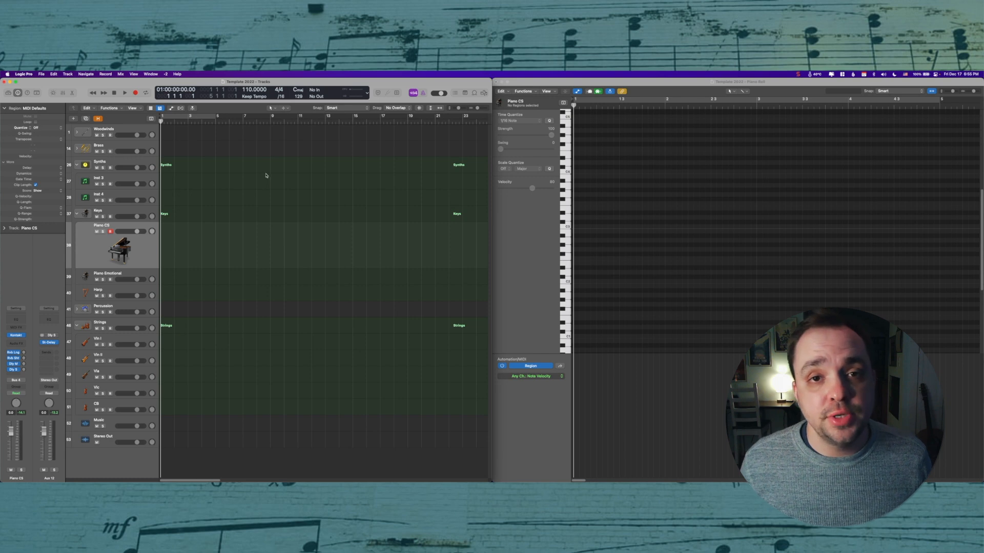
Step: Switch to screenset 3, put the main window on the top half and open the Mixer below it
key(3)
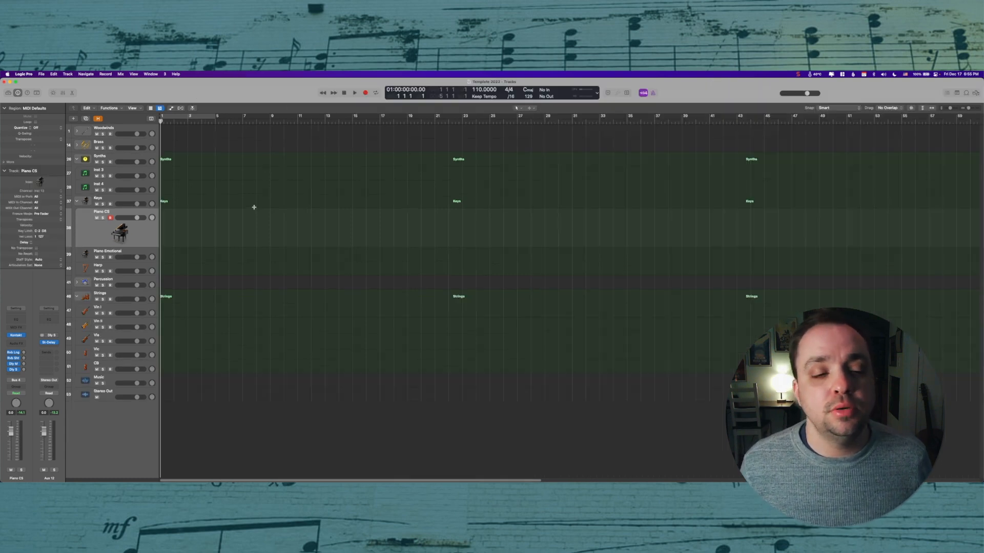
key(super+Up)
key(ctrl+alt+Up)
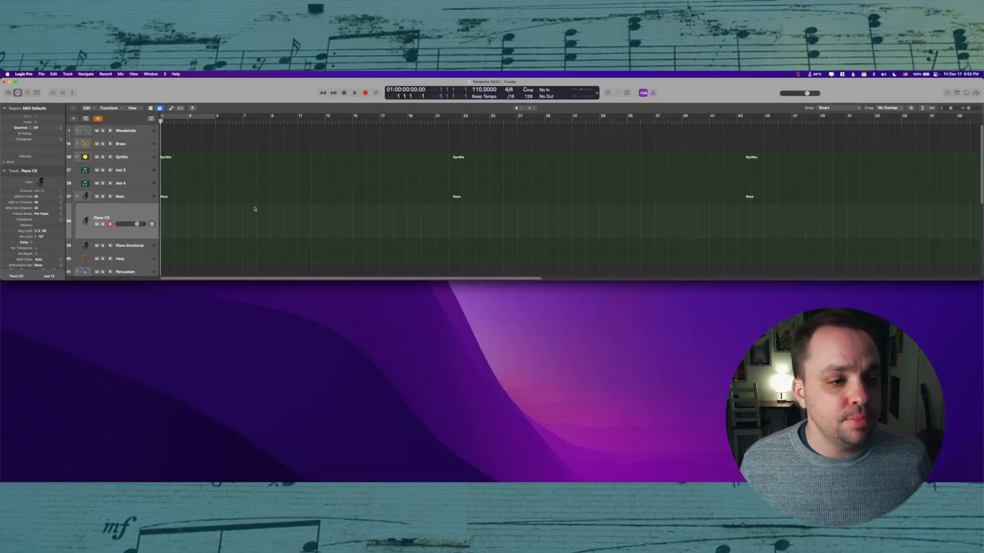
click(151, 74)
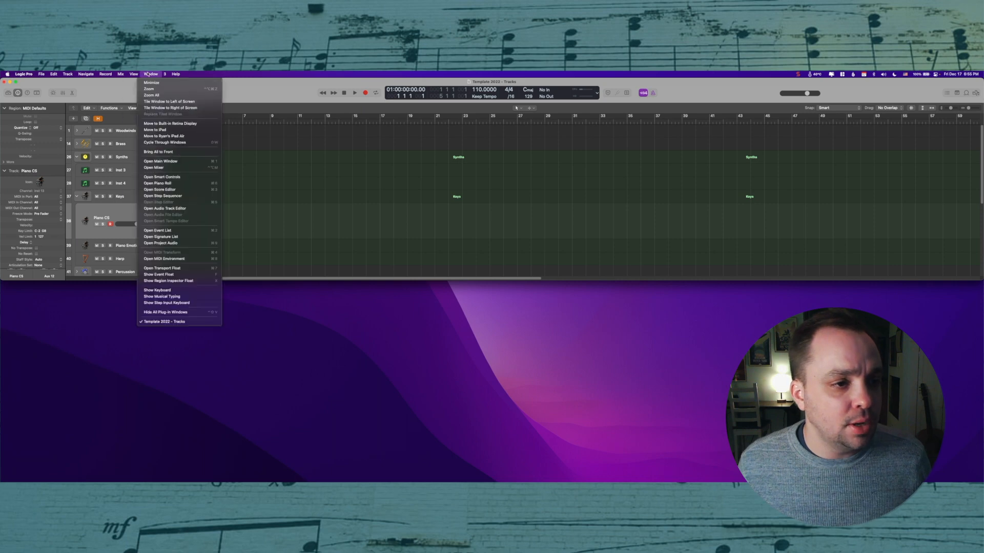
click(181, 168)
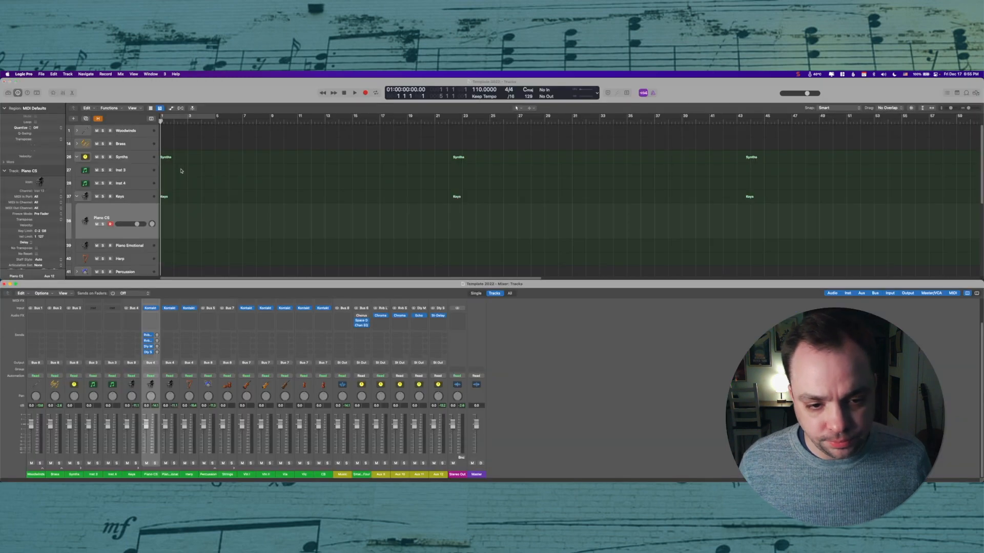
click(543, 318)
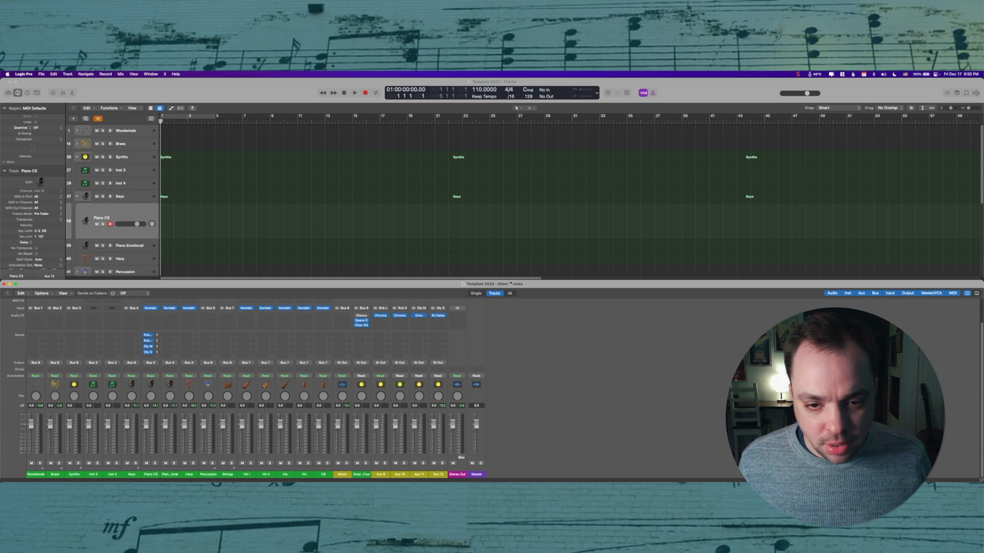
drag(510, 281, 514, 253)
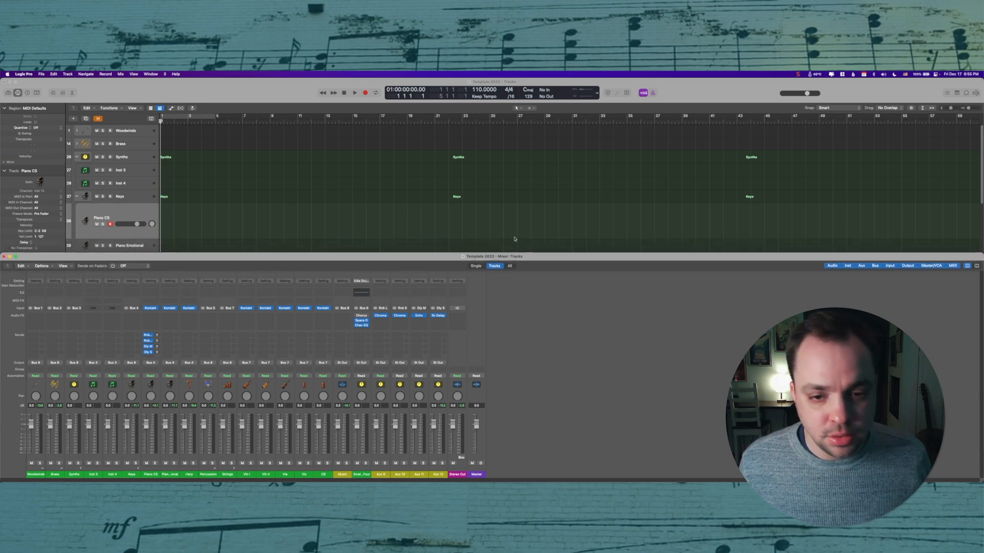
click(515, 239)
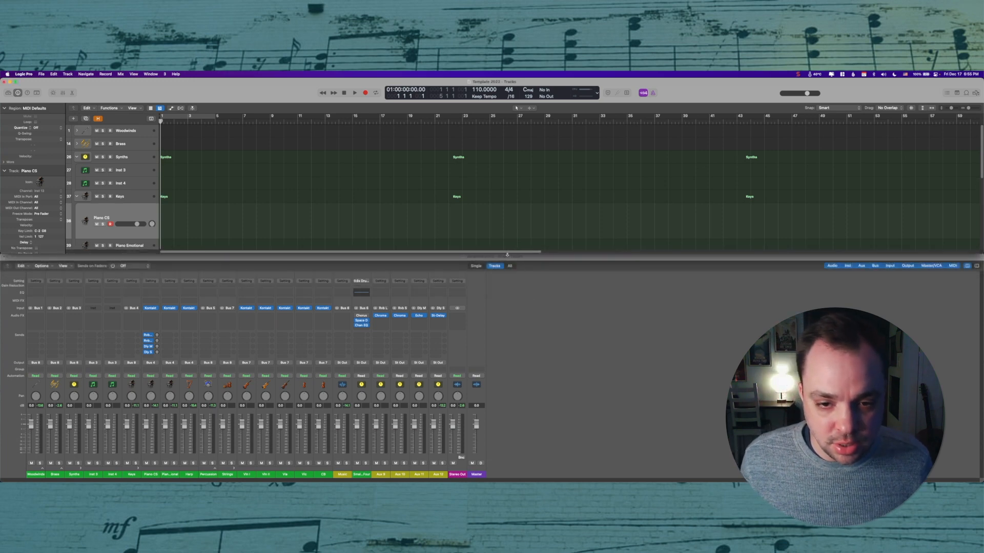
click(507, 256)
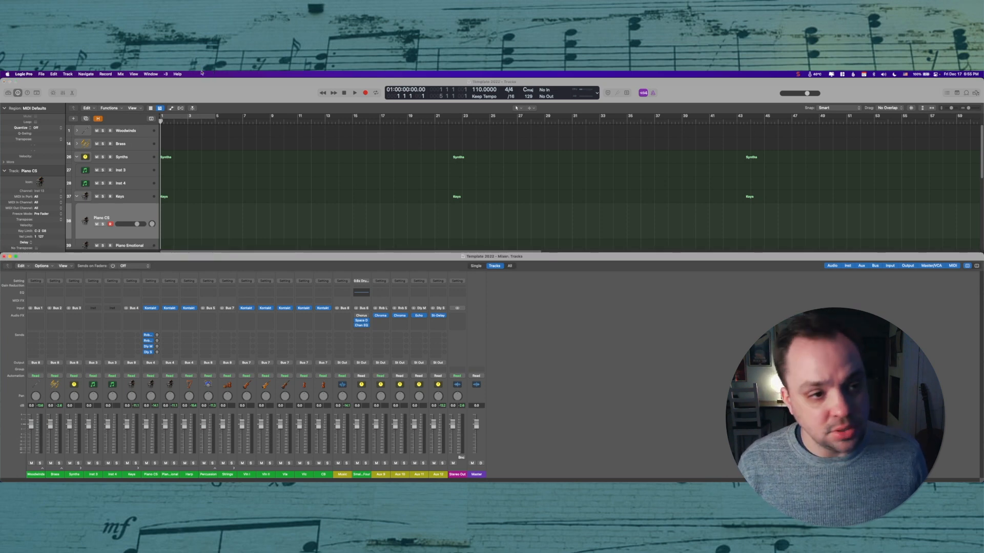
Step: Rename screenset 3 as Mixer
click(166, 74)
click(184, 113)
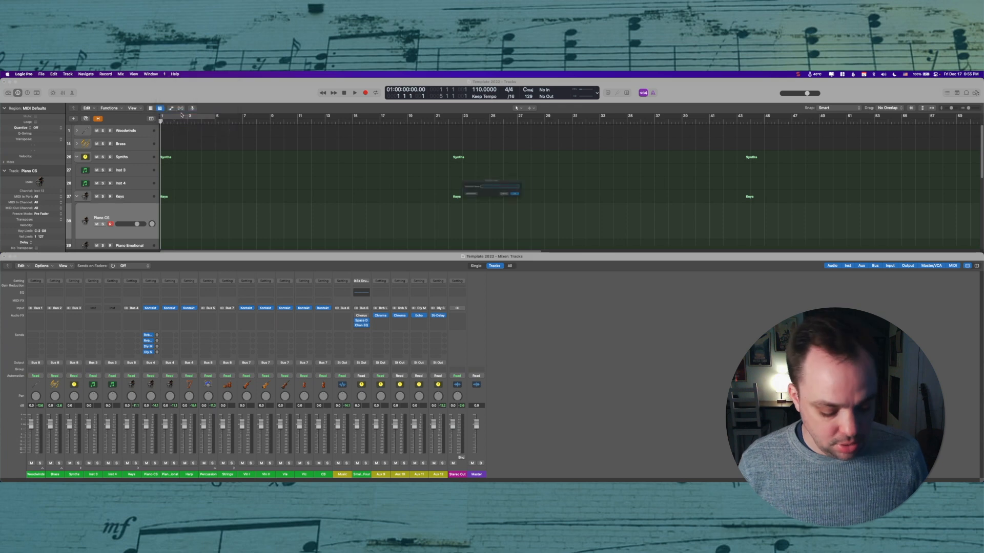
text(Mixe)
key(Return)
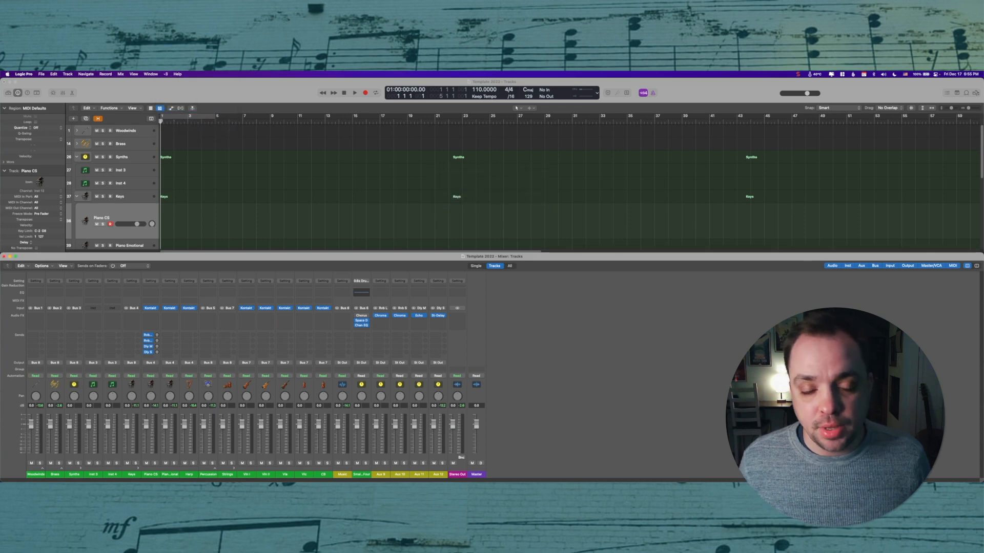
Step: Cycle through screensets 1, 2 and 3 to check each layout
key(1)
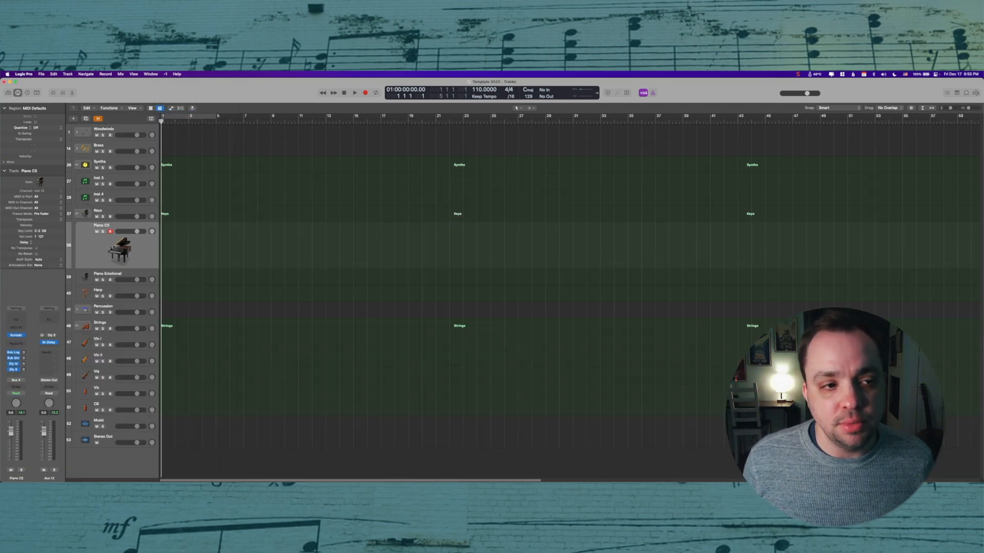
key(2)
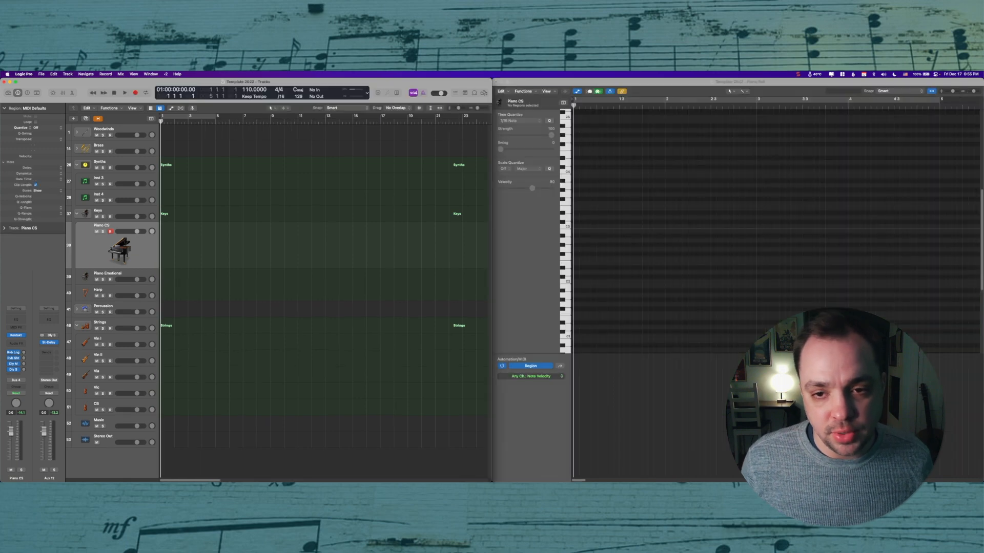
key(3)
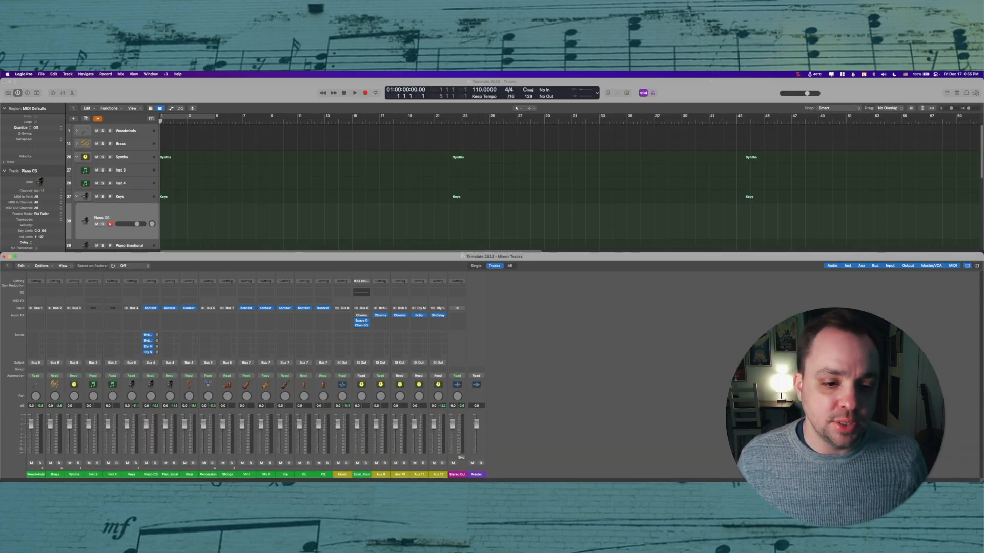
key(1)
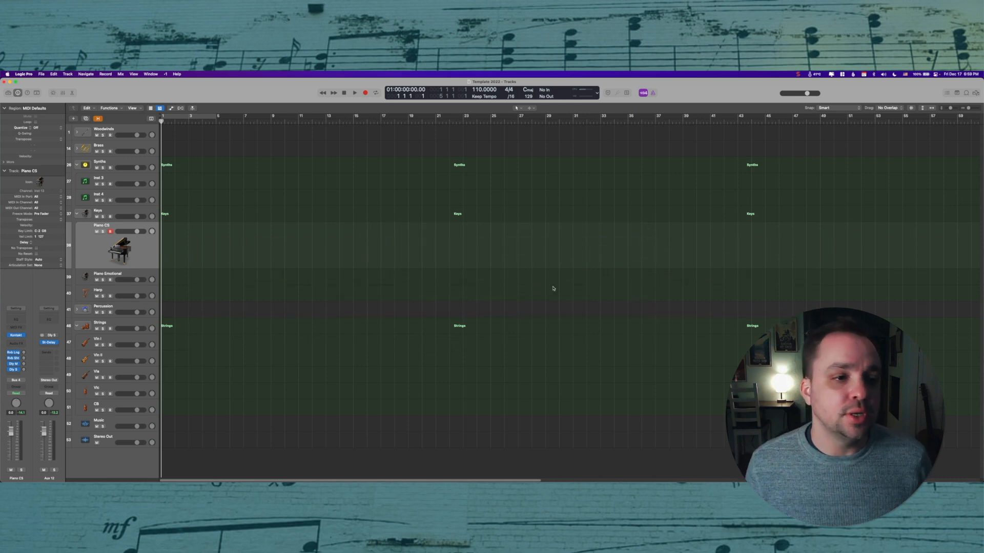
Step: Move the project start a few bars before bar 1 and turn off the cycle region
click(161, 118)
drag(161, 118, 92, 114)
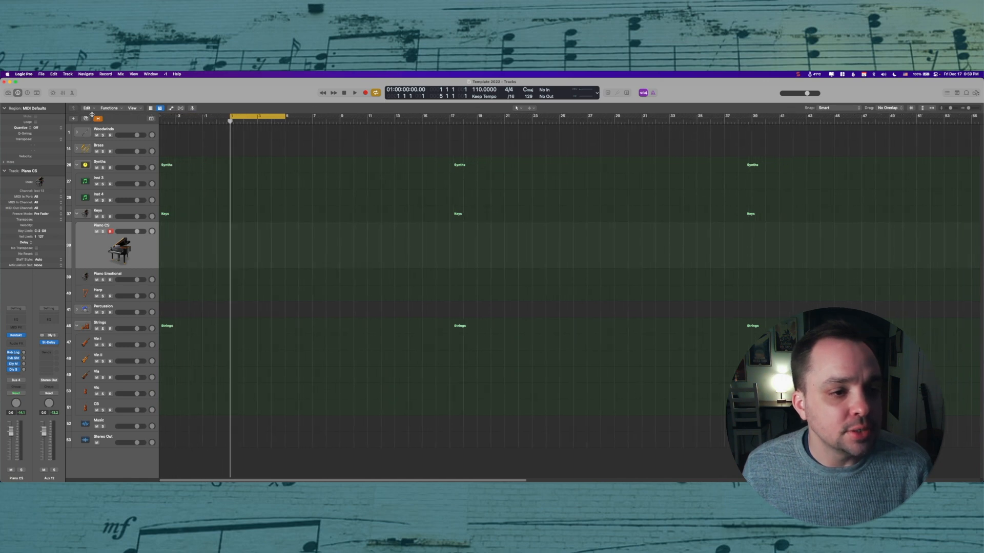
click(266, 116)
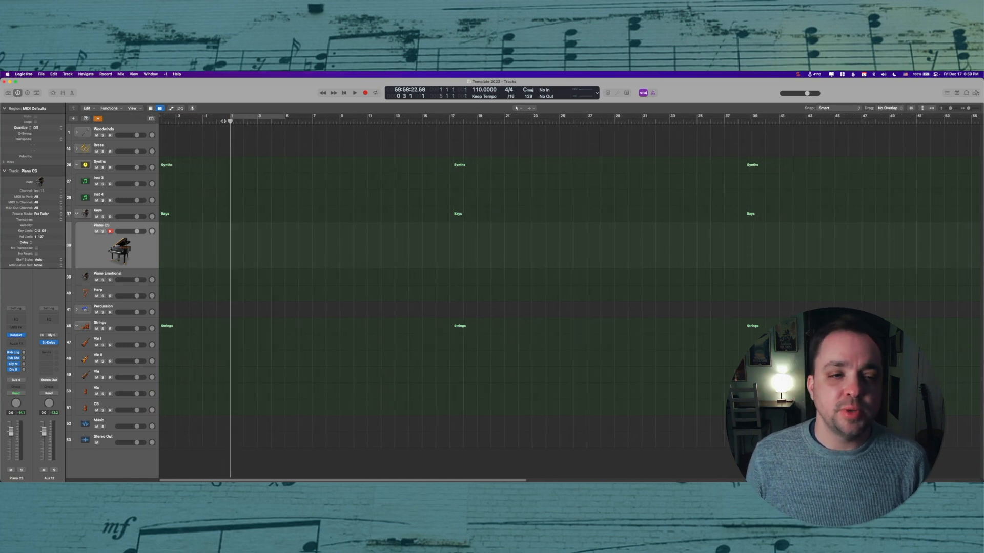
click(223, 125)
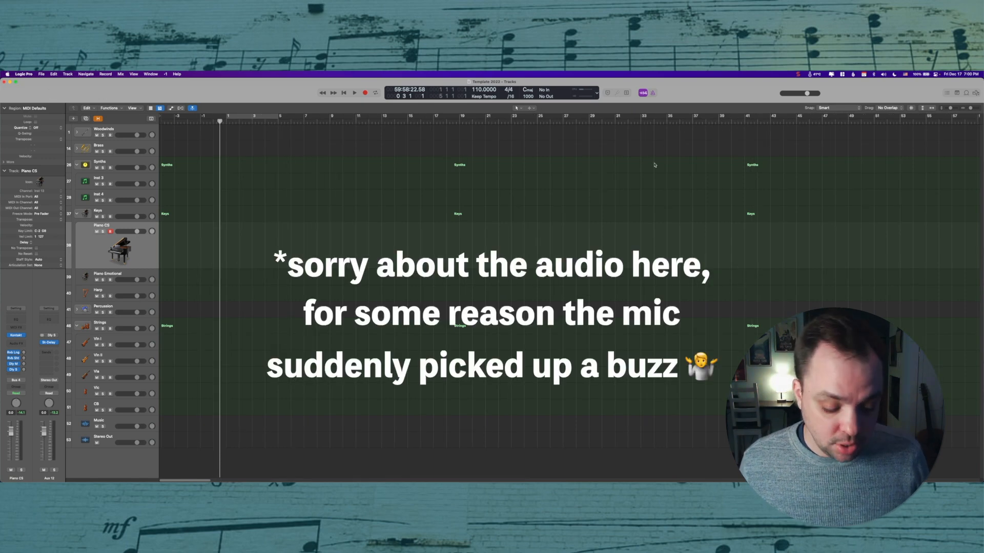
Step: Open the Marker list and create a marker at the song start, 01:00:00:00
key(d)
click(907, 109)
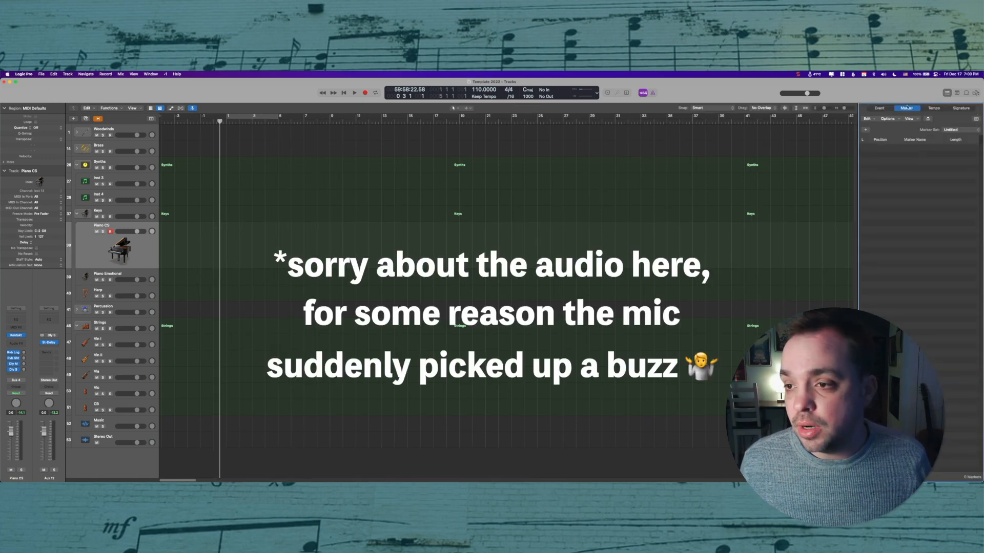
click(865, 130)
right_click(878, 147)
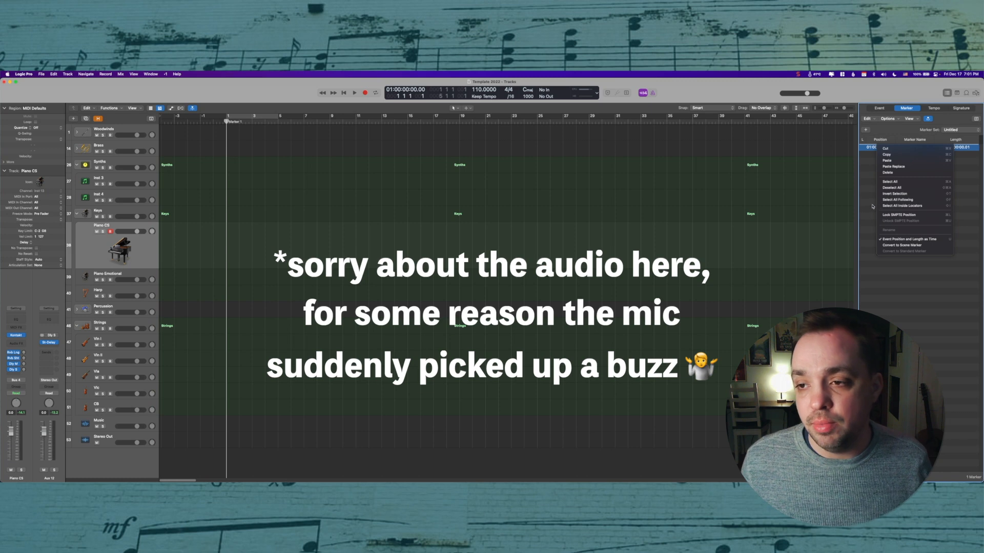
click(868, 157)
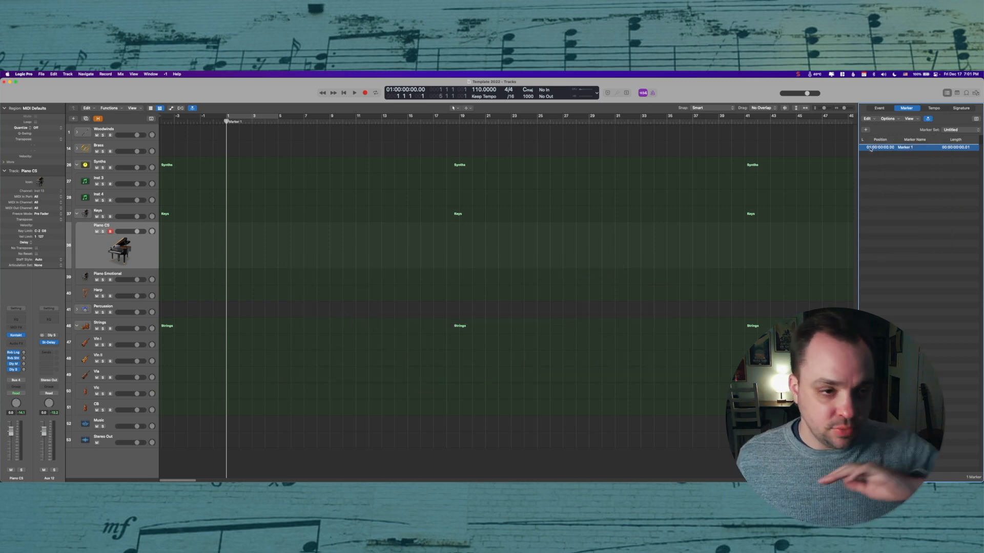
Step: Rename the first marker as IN
key(super+Page_Down)
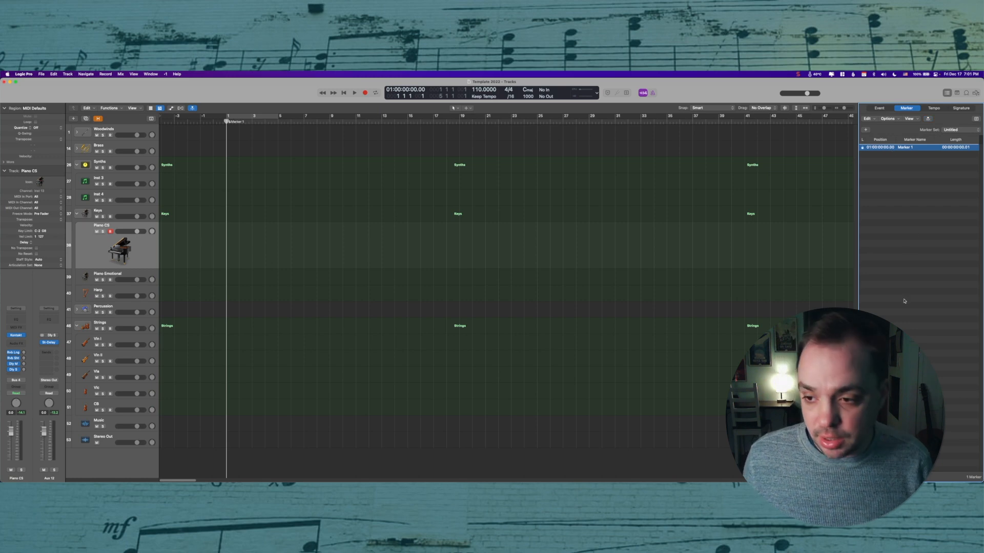
double_click(901, 148)
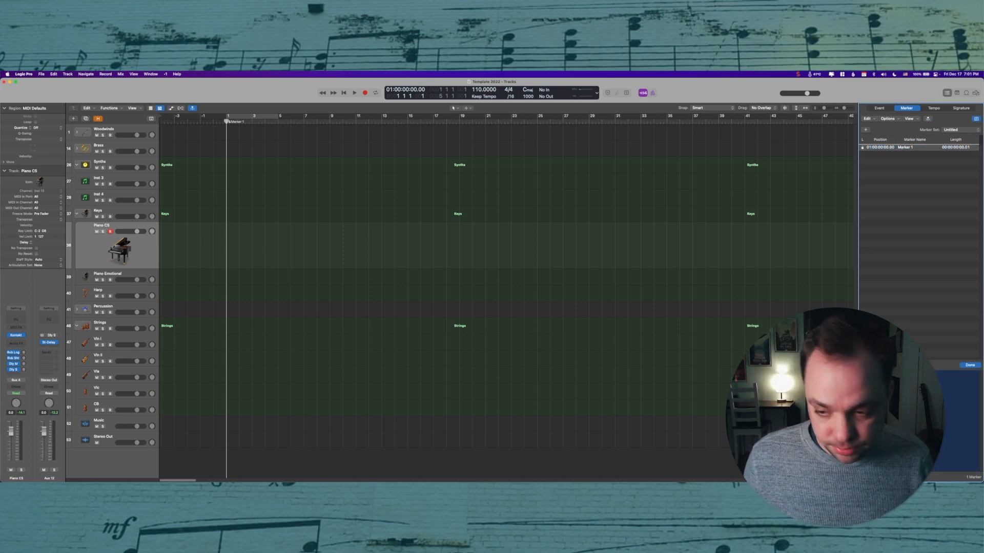
text(IN)
key(Return)
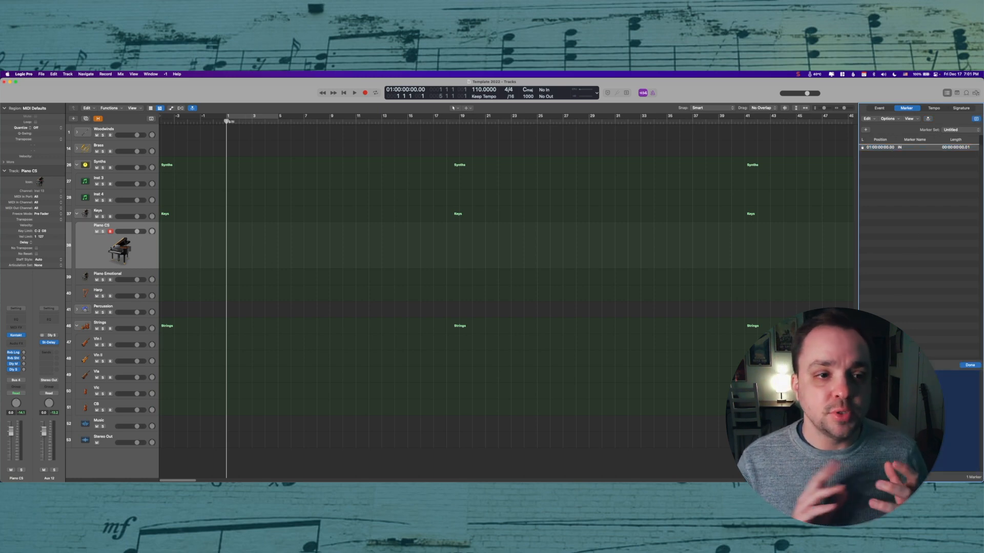
click(895, 323)
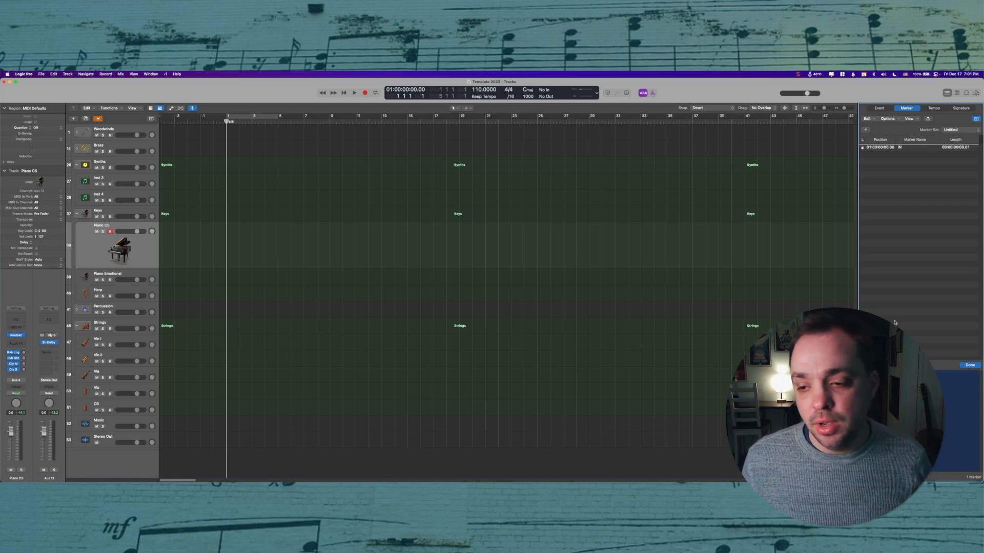
Step: Move the playhead to 01:00:30:00 and add a second marker there
click(654, 234)
key(slash)
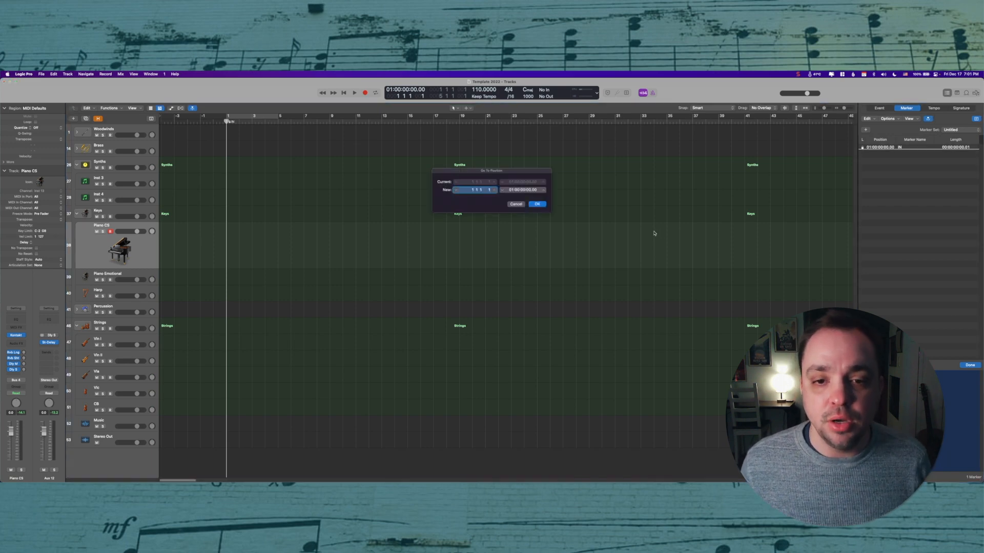
text(1.0)
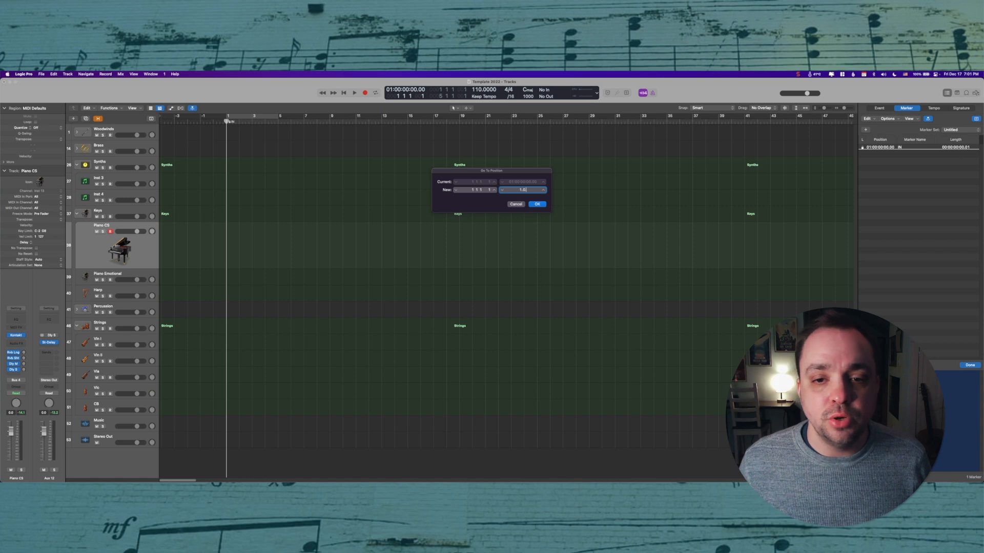
text(.30)
key(Return)
click(866, 129)
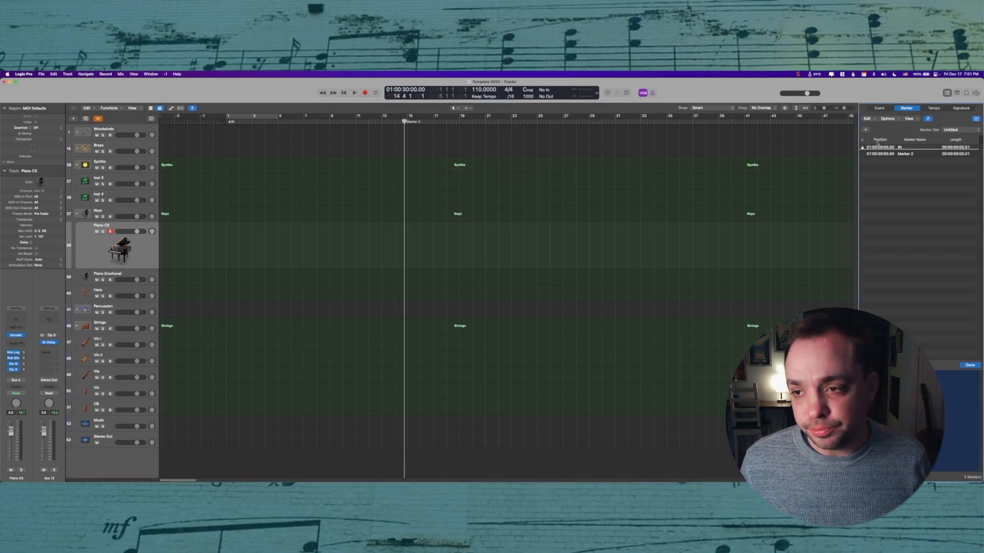
Step: Move the playhead to 01:01:00:00 and add a third marker there
click(896, 157)
click(652, 208)
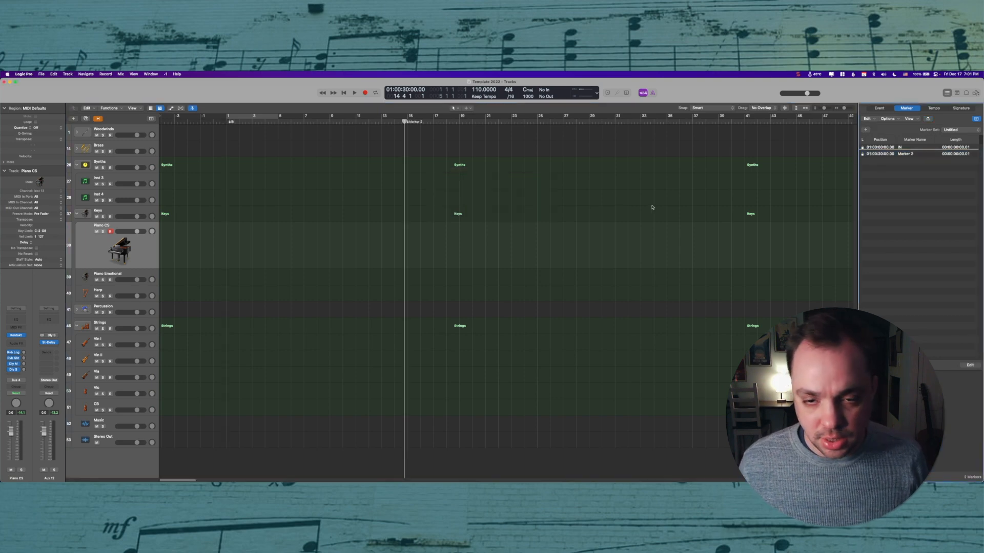
key(slash)
key(Tab)
text(1.1)
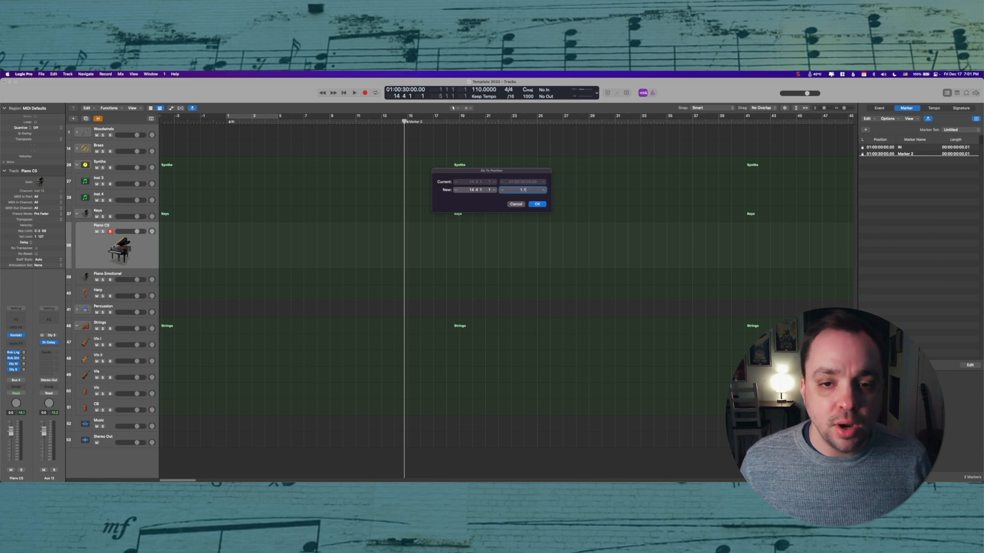
key(Return)
click(866, 130)
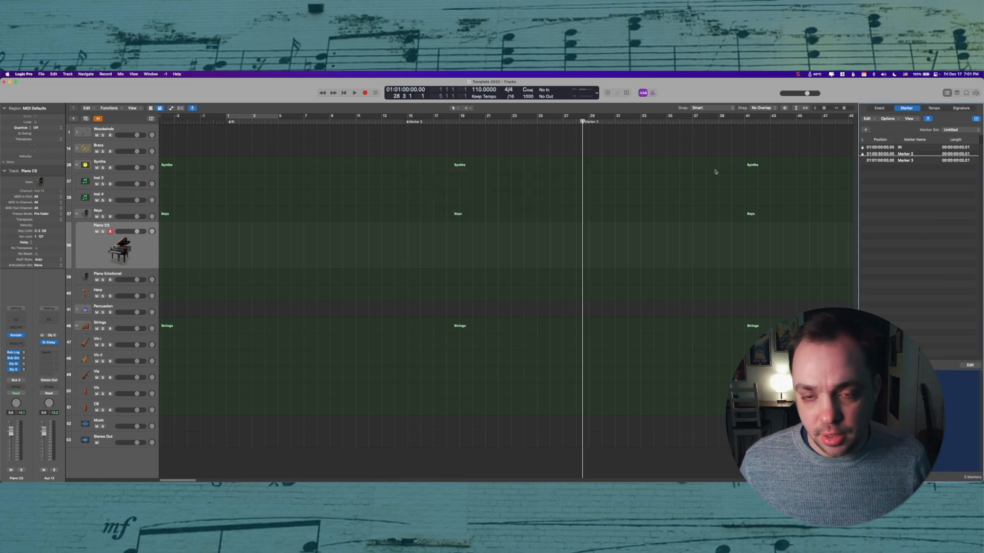
Step: Move the playhead to 01:01:30:00 and add another marker there
key(slash)
key(Tab)
text(1.1.30)
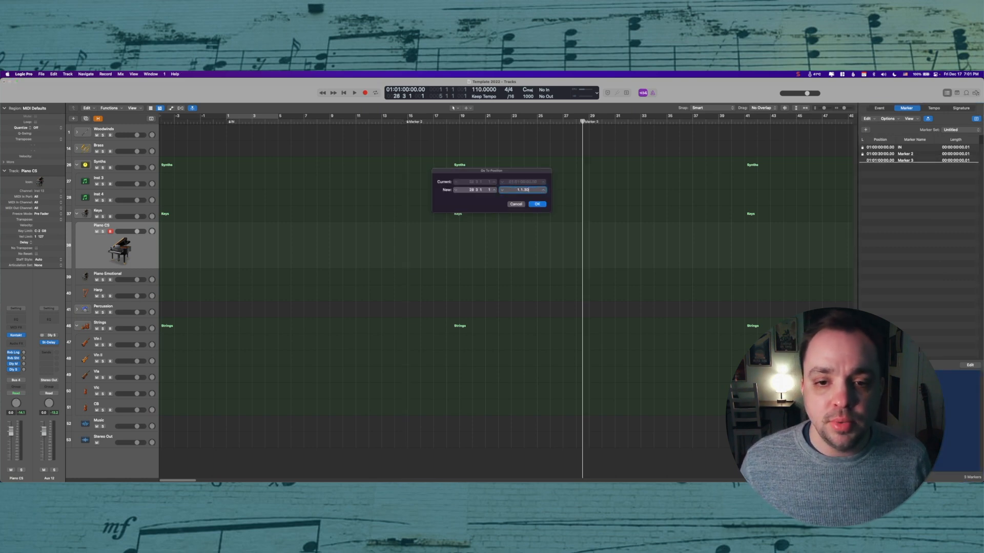
key(Return)
click(866, 130)
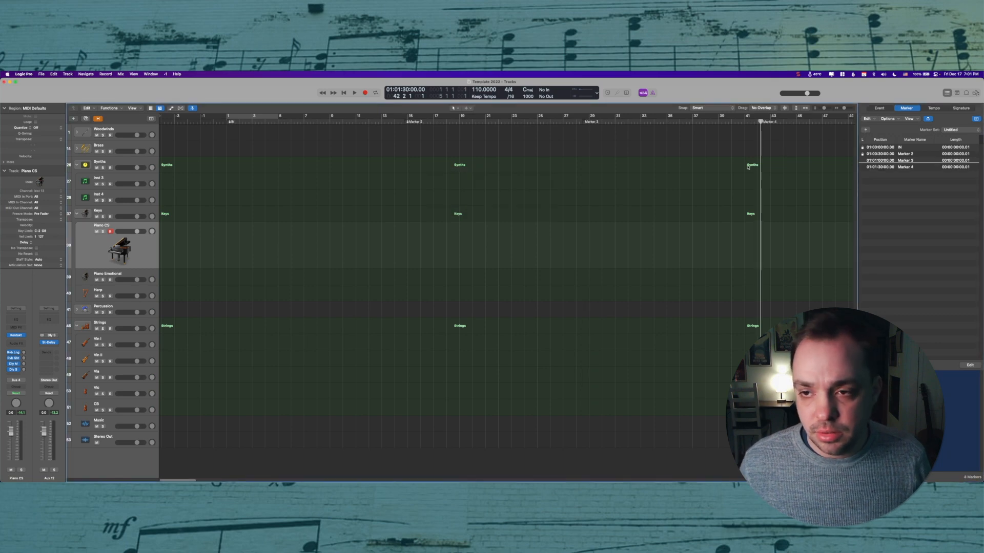
Step: Move the playhead to 01:02:00:00 and add another marker there
key(slash)
key(Tab)
text(1.2)
key(Return)
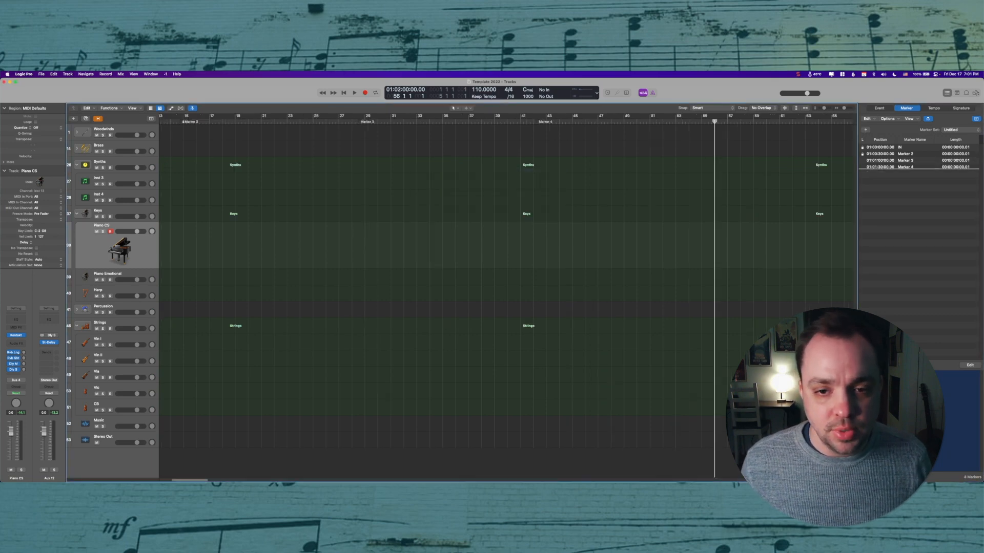
click(866, 129)
Step: Move the playhead to 01:03:00:00 and add a marker there
key(slash)
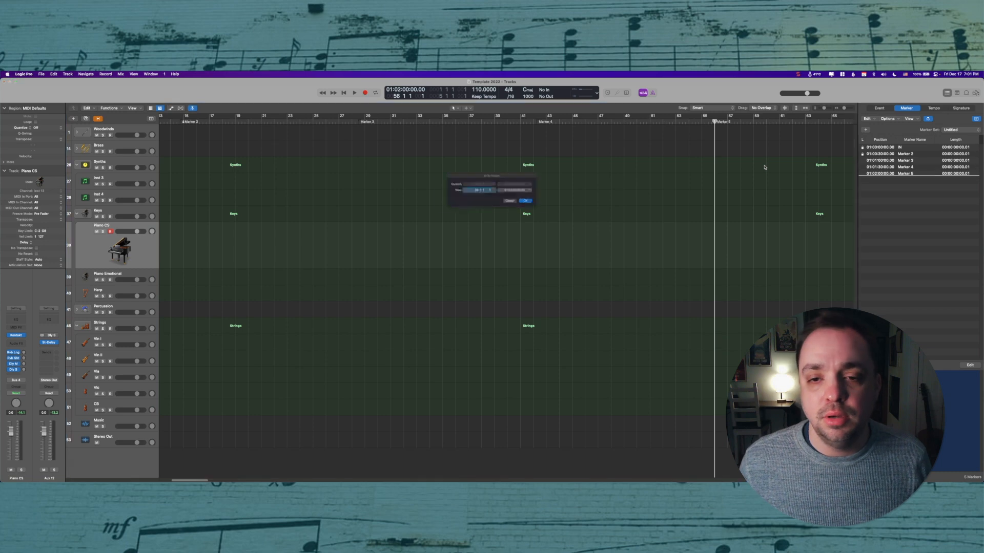
key(Tab)
text(1.3)
key(Return)
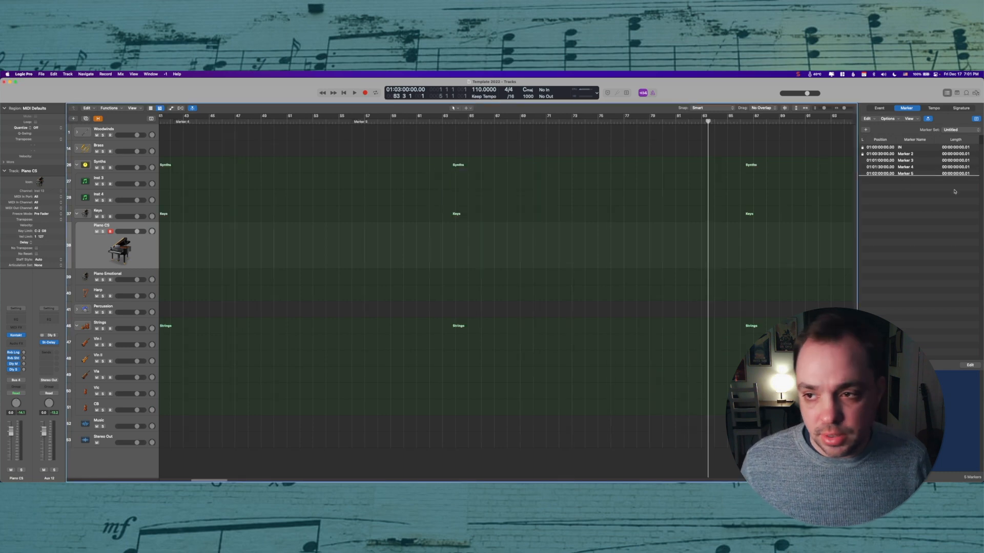
Step: Rename the markers after IN as :30, 1:00, 1:30, 2:00 and 3:00 in the Marker list
click(912, 174)
key(super+Page_Down)
click(912, 167)
key(super+Page_Down)
click(911, 161)
key(super+Page_Down)
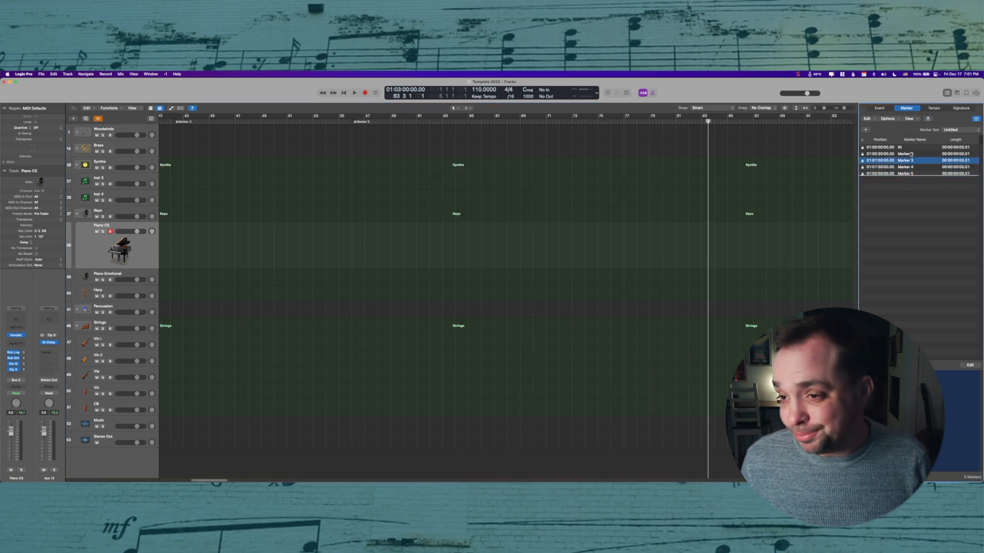
click(911, 154)
click(918, 407)
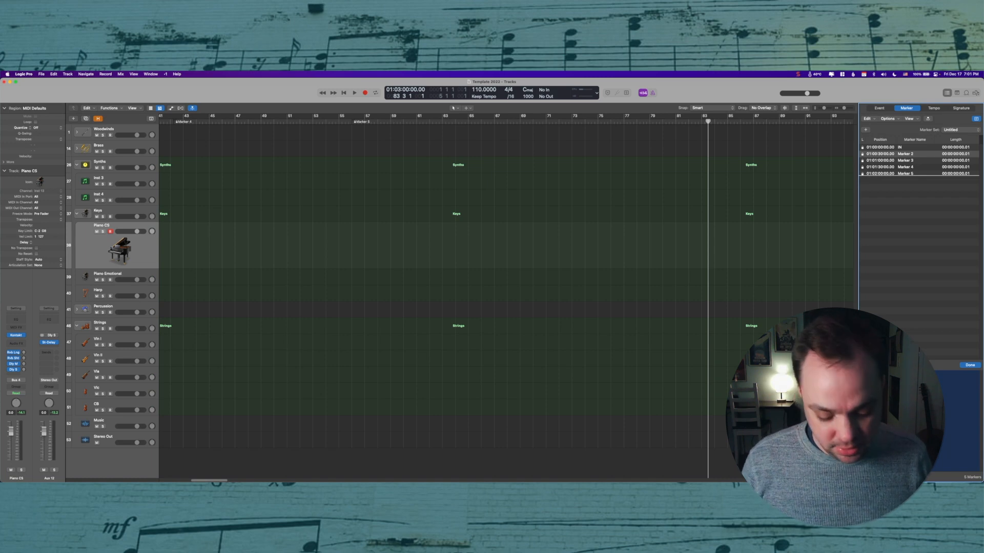
text(:30)
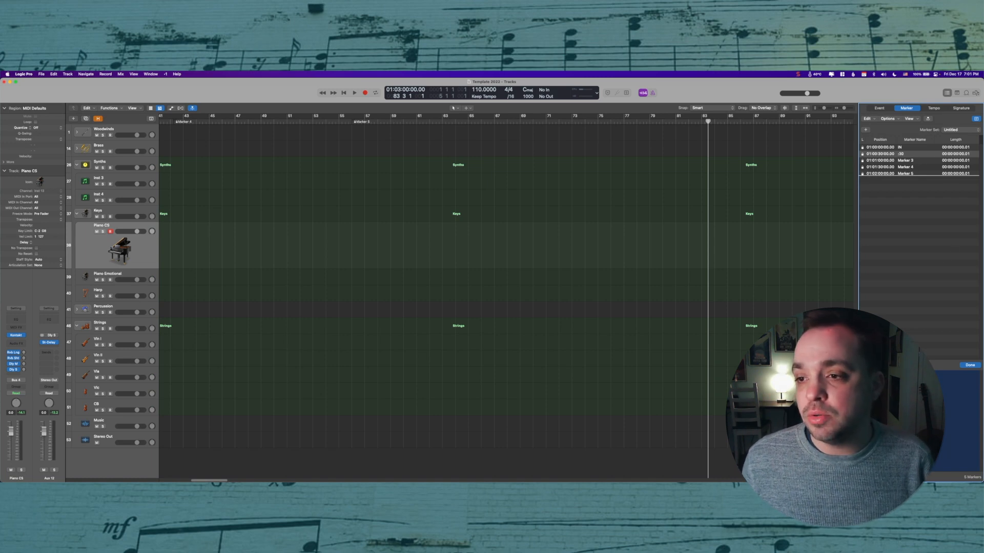
key(Tab)
text(1:00)
key(Tab)
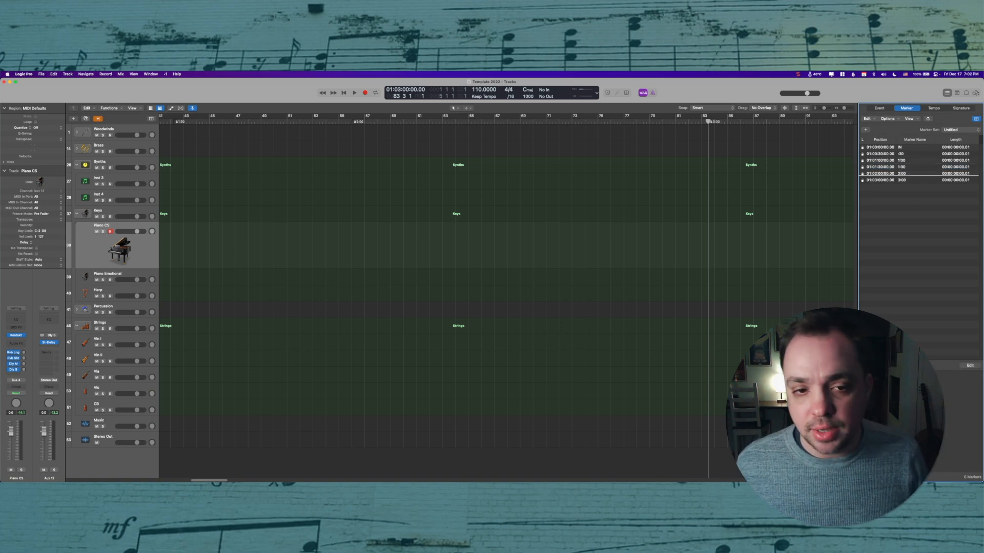
key(Return)
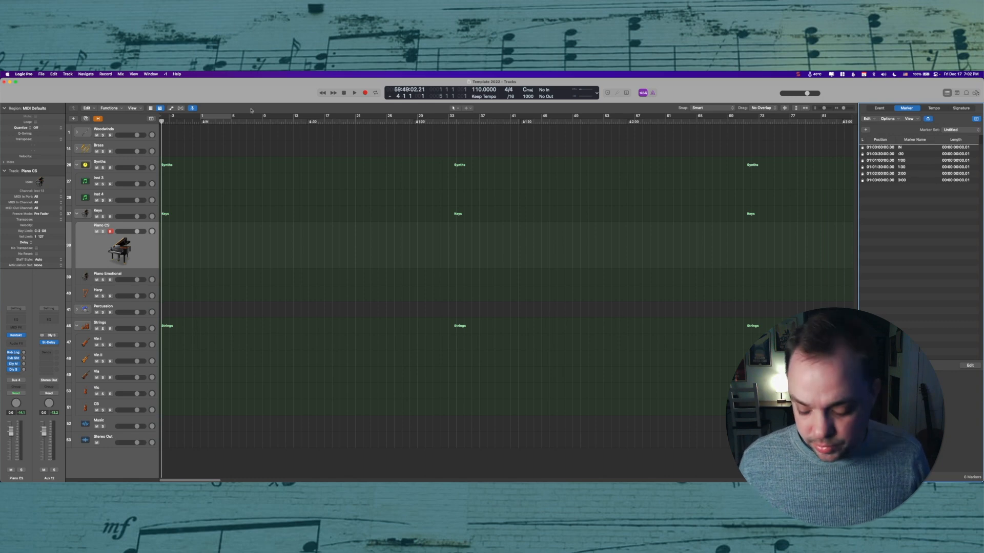
Step: Move the playhead back to bar 1
key(slash)
text(1)
key(Return)
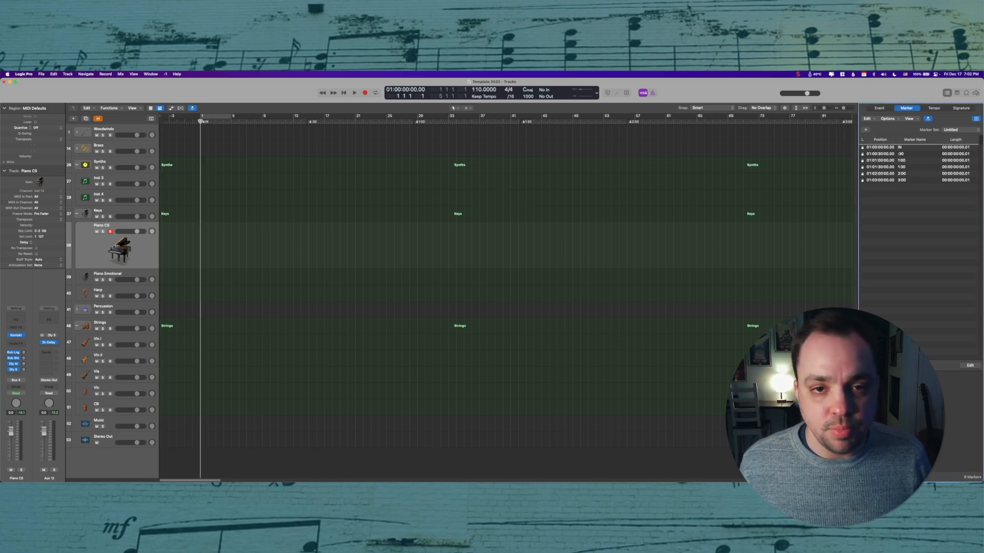
Step: Set the project tempo to 75 BPM
double_click(472, 90)
text(75)
key(Return)
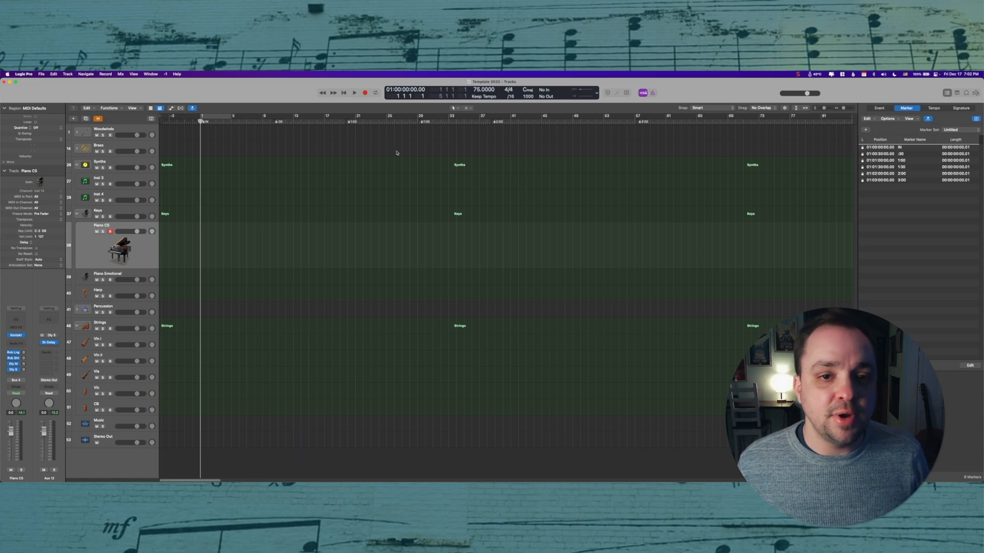
Step: Turn on cycle and set a cycle region from bar 1 to bar 29
key(c)
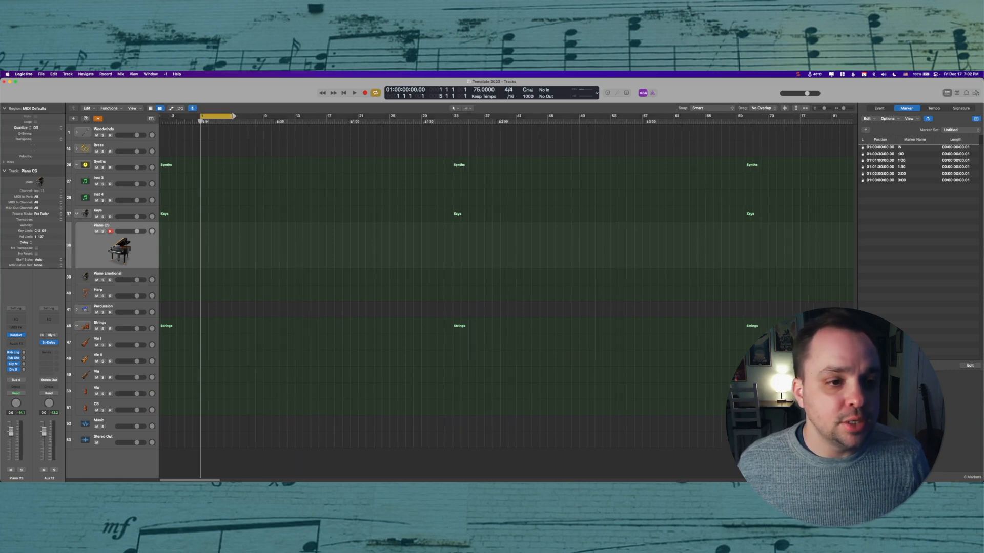
drag(236, 117, 422, 130)
key(super+Right)
key(super+Right)
key(super+Right)
key(super+Right)
key(super+Right)
key(super+Right)
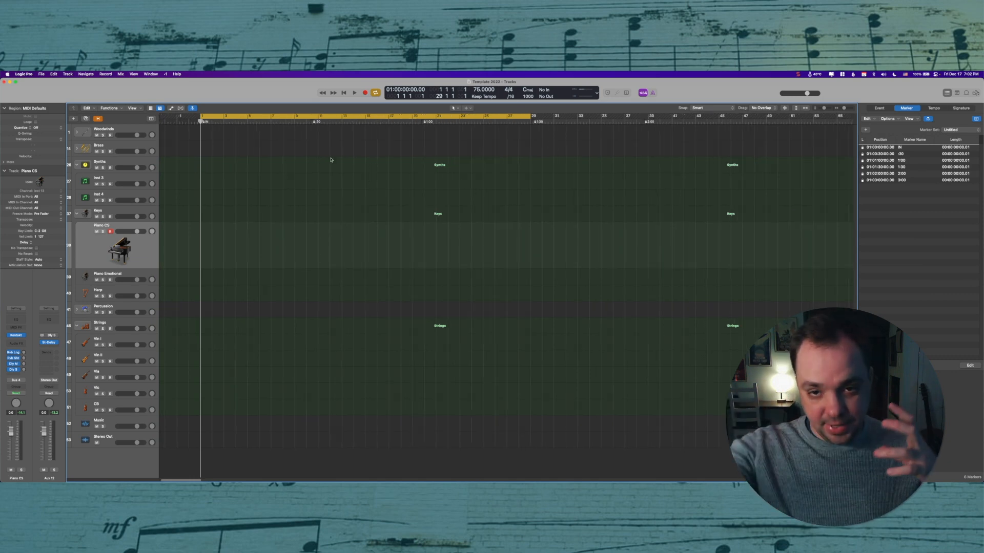
Step: Demonstrate an empty MIDI region on the Woodwinds track looped to the cycle end, then delete it
right_click(210, 140)
click(215, 141)
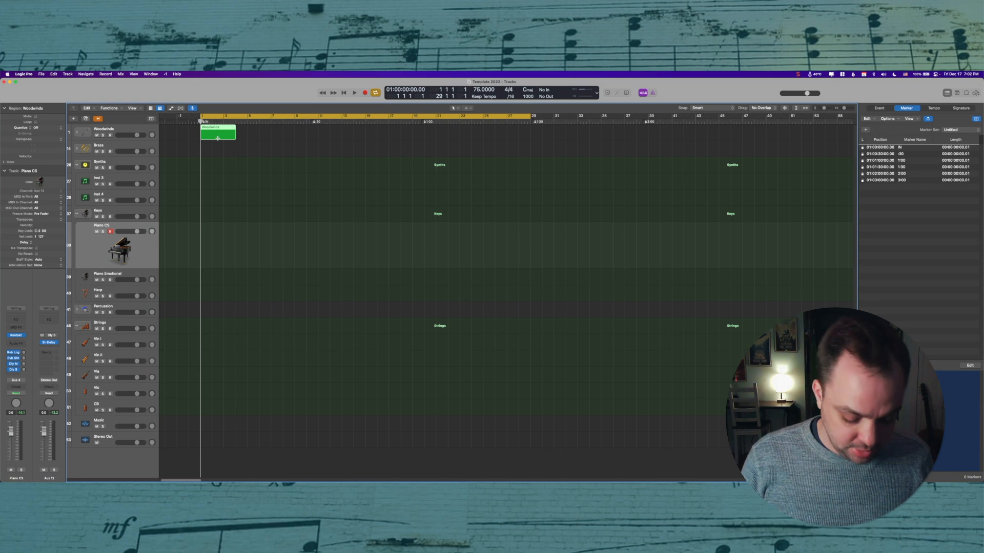
key(l)
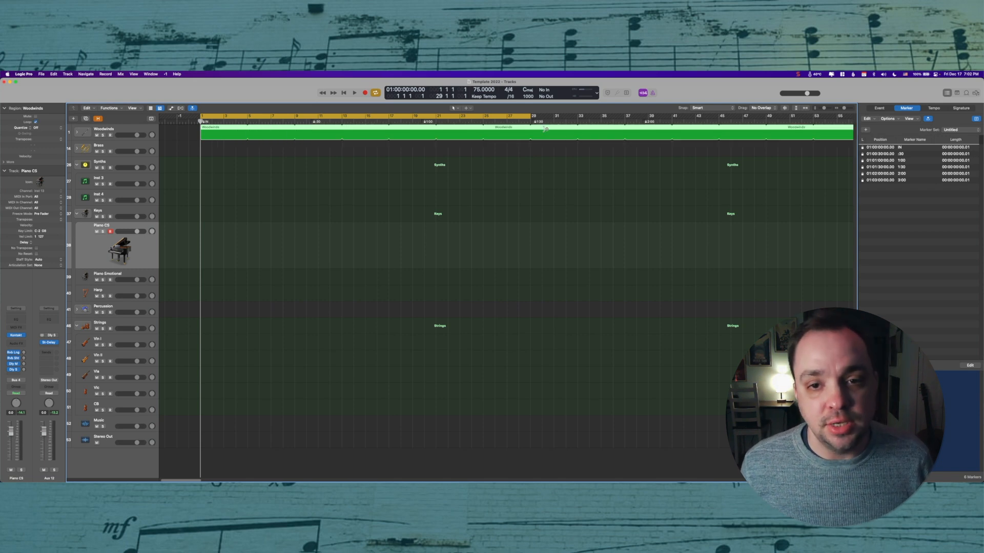
drag(545, 129, 534, 131)
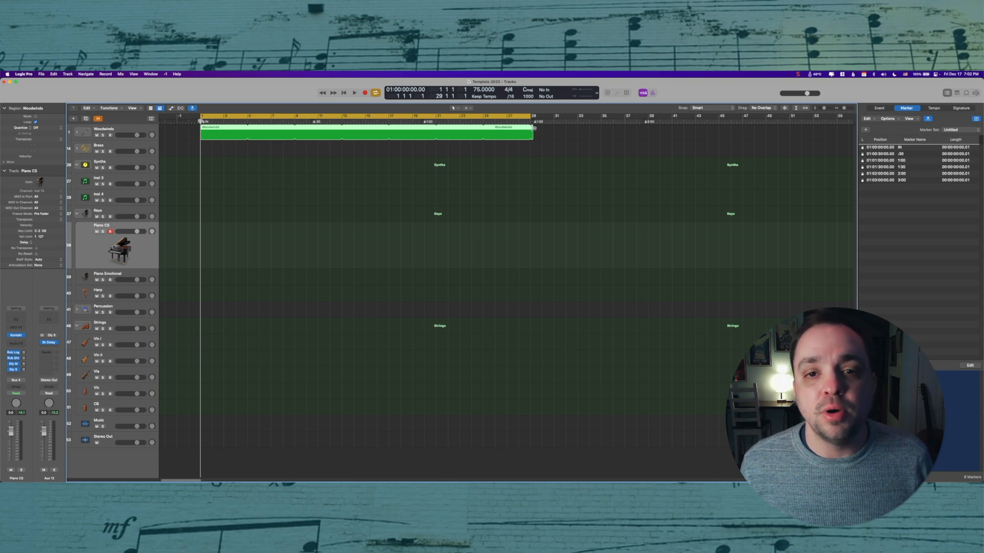
drag(533, 129, 532, 129)
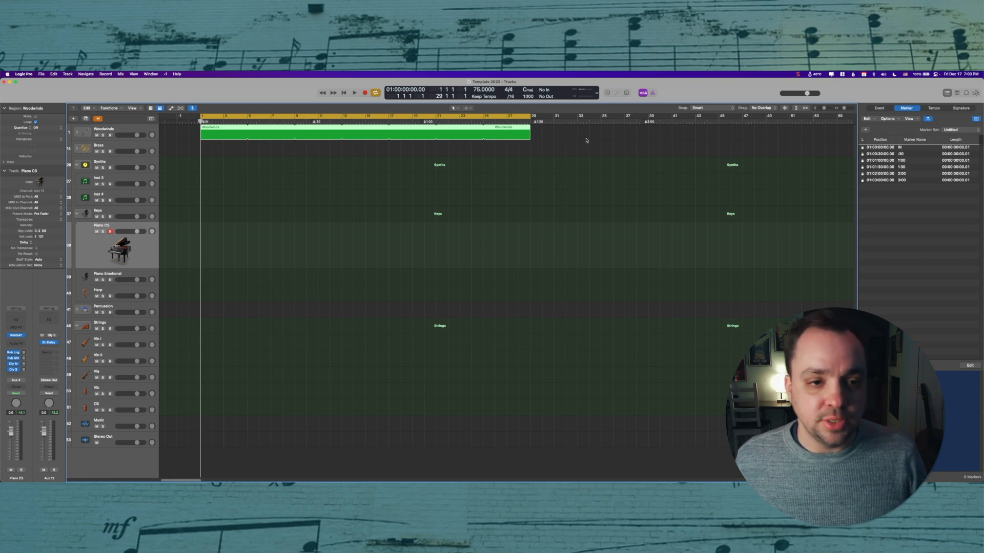
key(Delete)
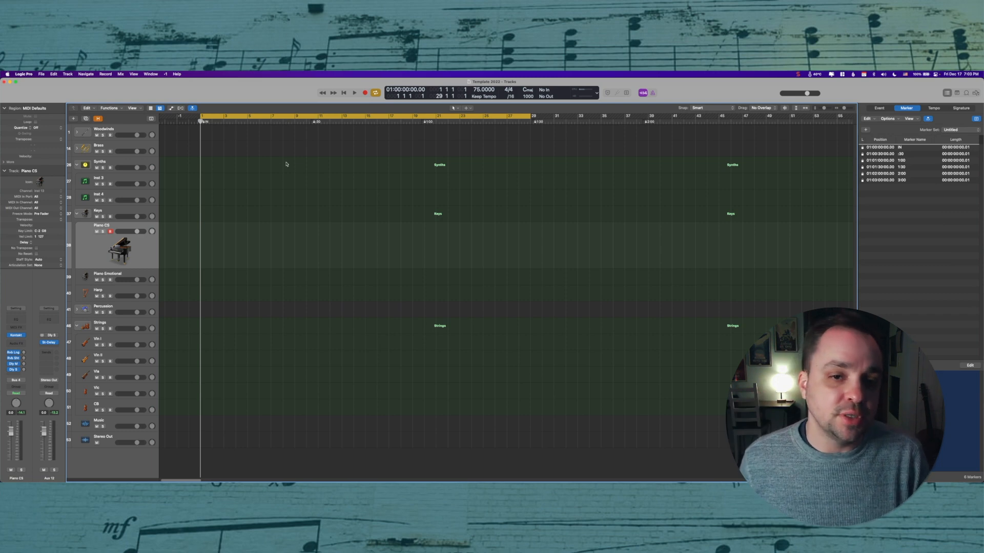
Step: Extend the cycle region to bar 32 and close the Marker list
key(super+Left)
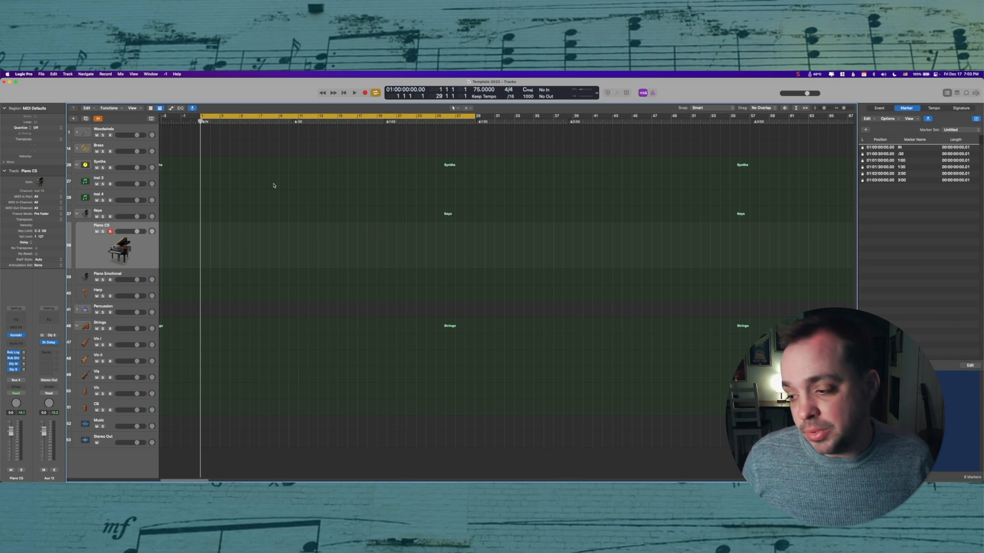
drag(475, 116, 504, 116)
click(934, 108)
key(d)
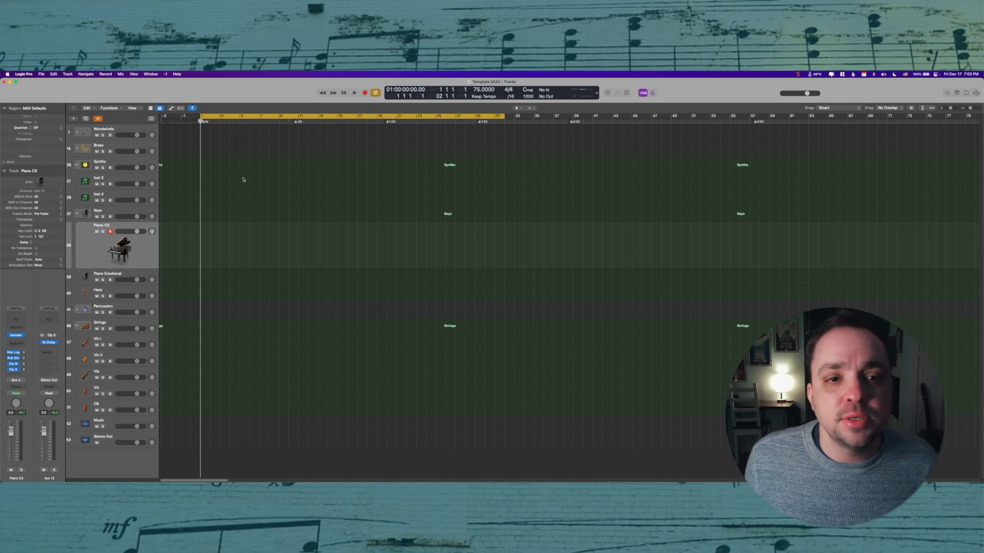
Step: Delete the project's entire undo history
click(52, 74)
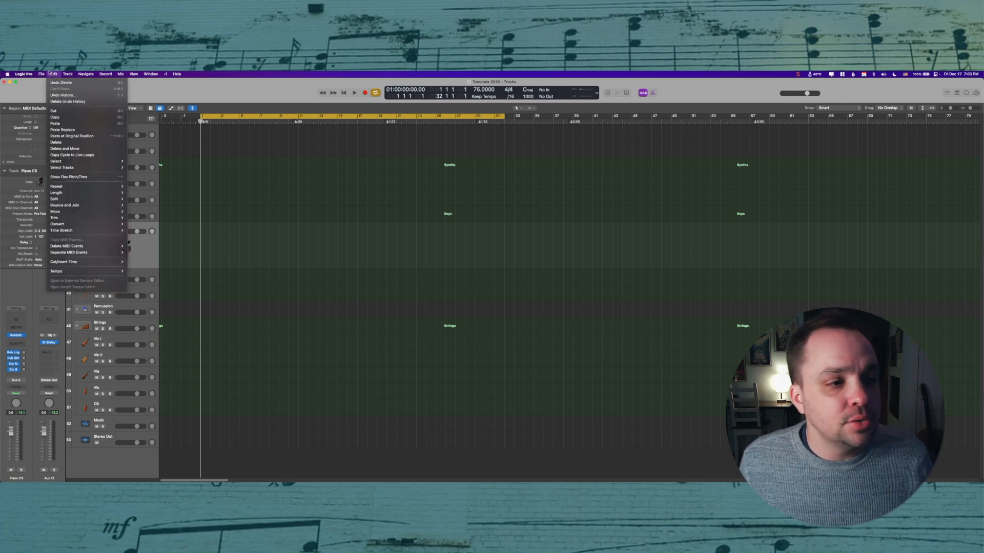
click(58, 102)
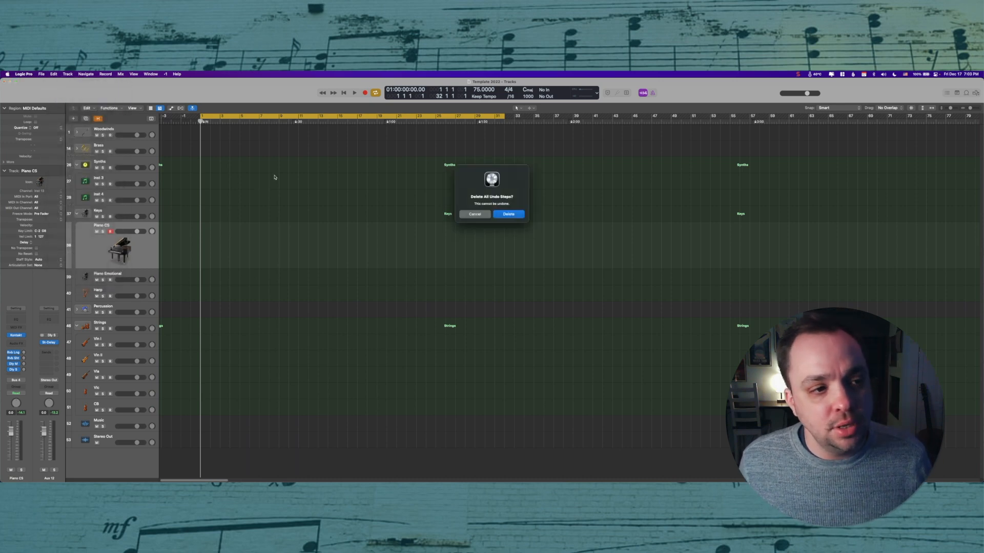
click(507, 216)
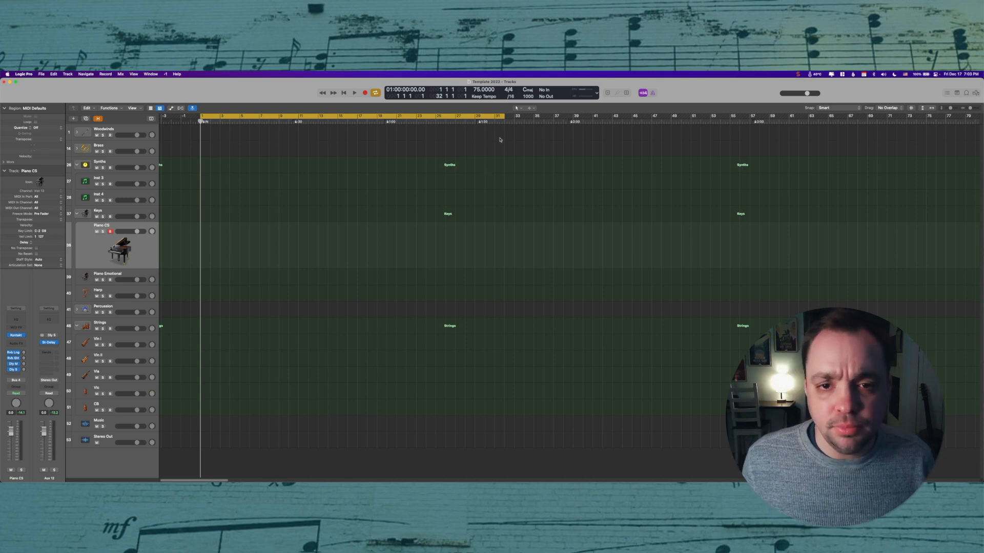
Step: Shorten the cycle region to span bars 1 to 9
drag(504, 116, 279, 117)
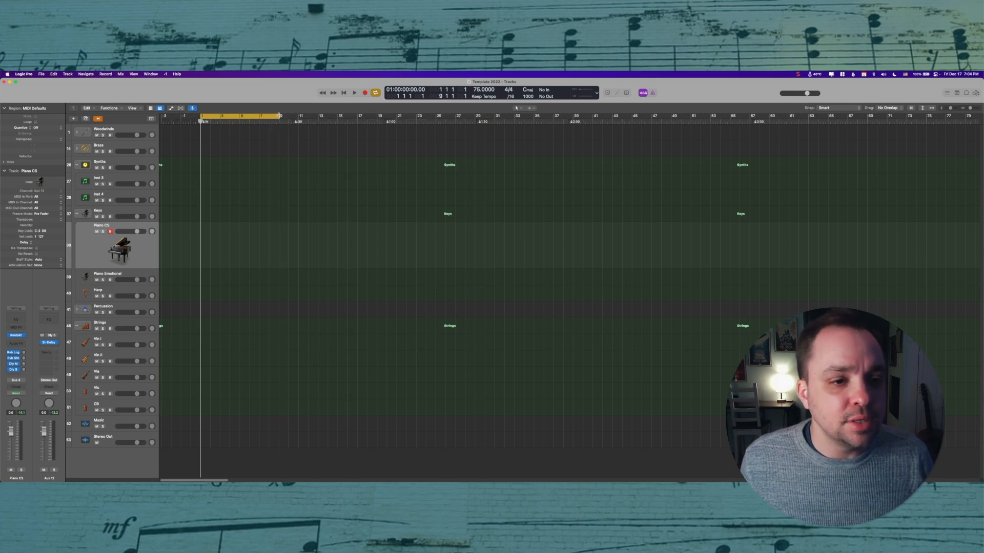
scroll(360, 195, up, 5)
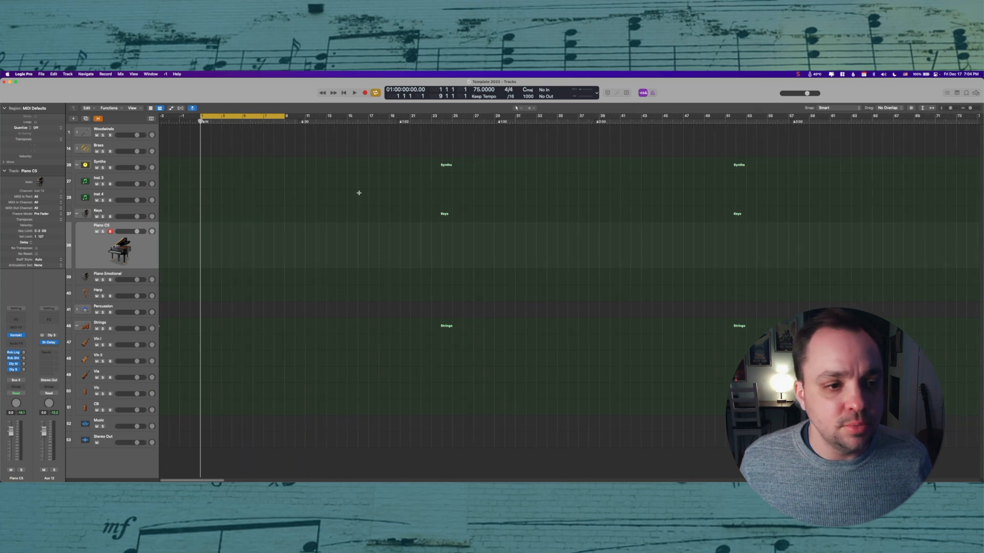
scroll(301, 200, left, 3)
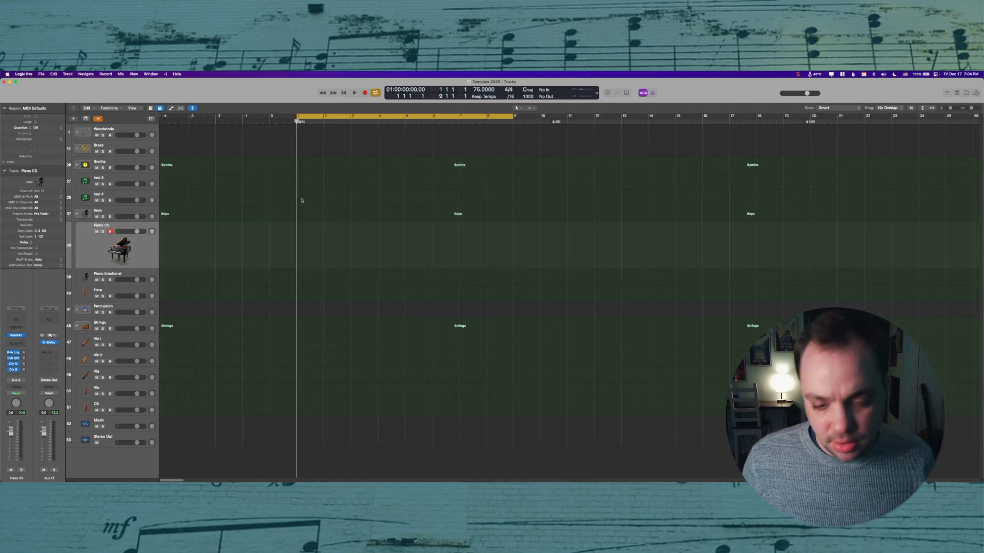
Step: Return to screenset 1 and save the project as a template
key(2)
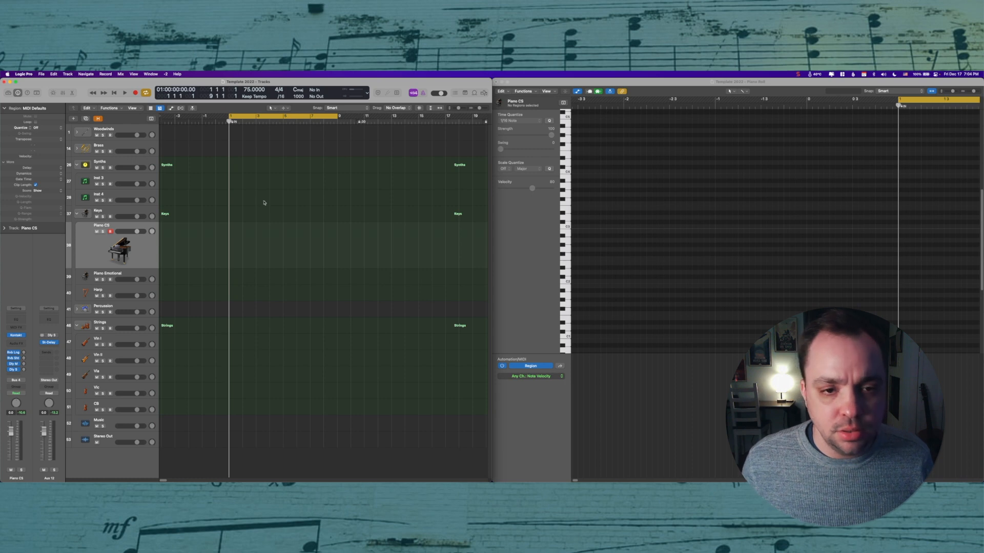
key(1)
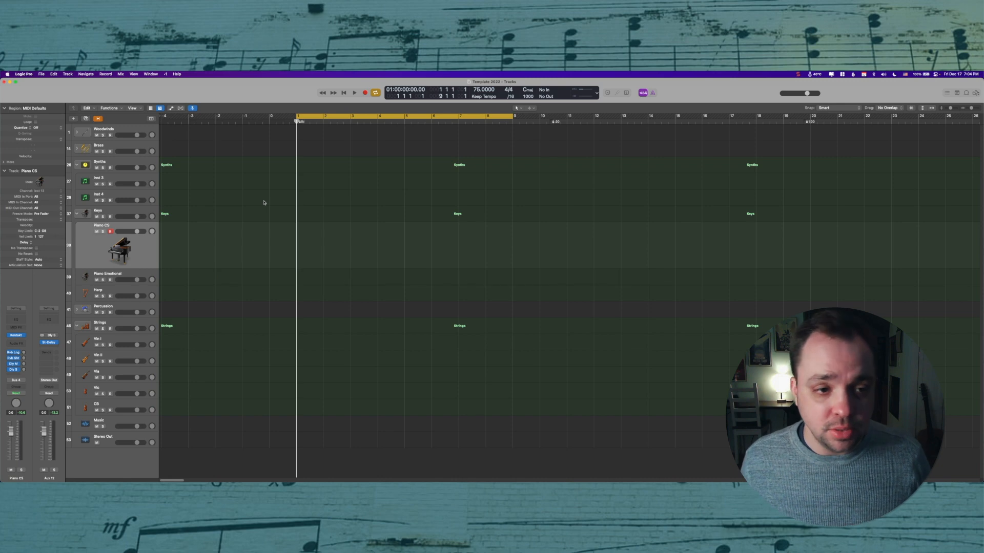
click(41, 74)
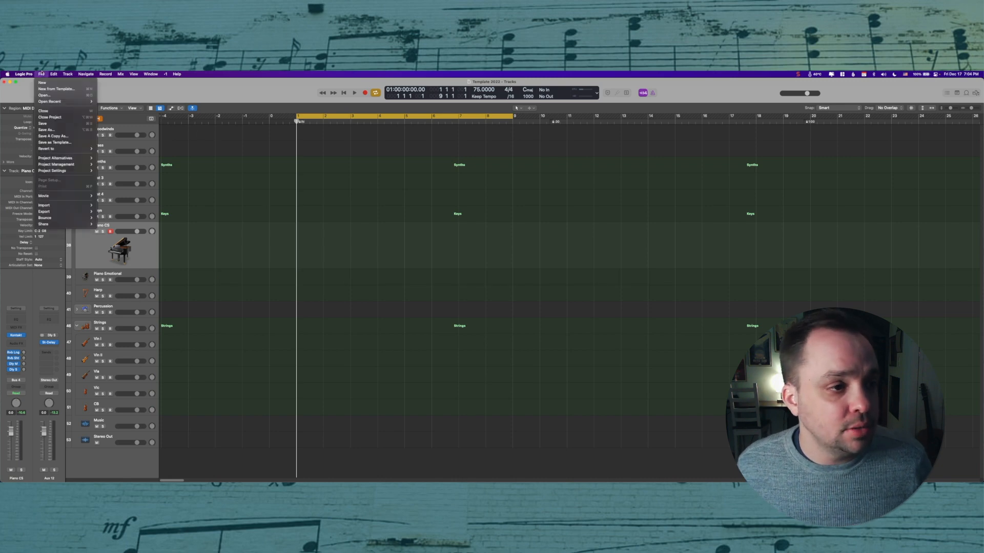
click(51, 142)
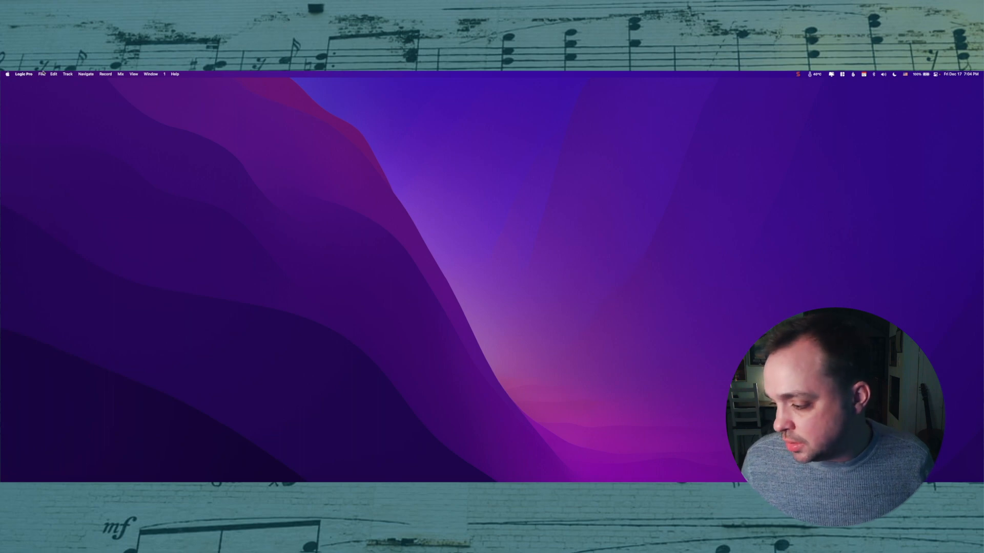
Step: Start a new project from the Template 2022 template in My Templates
click(42, 73)
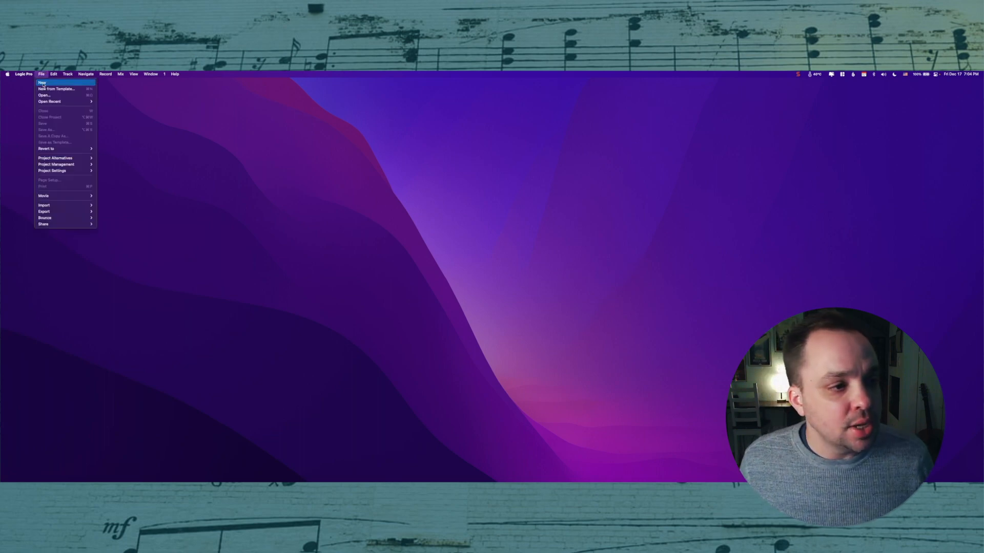
click(51, 89)
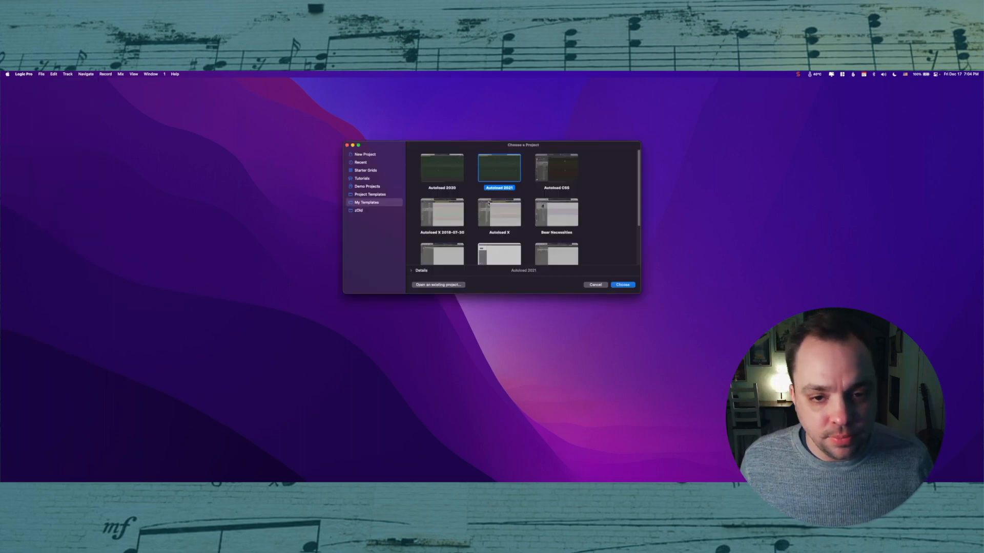
scroll(489, 203, down, 3)
click(446, 249)
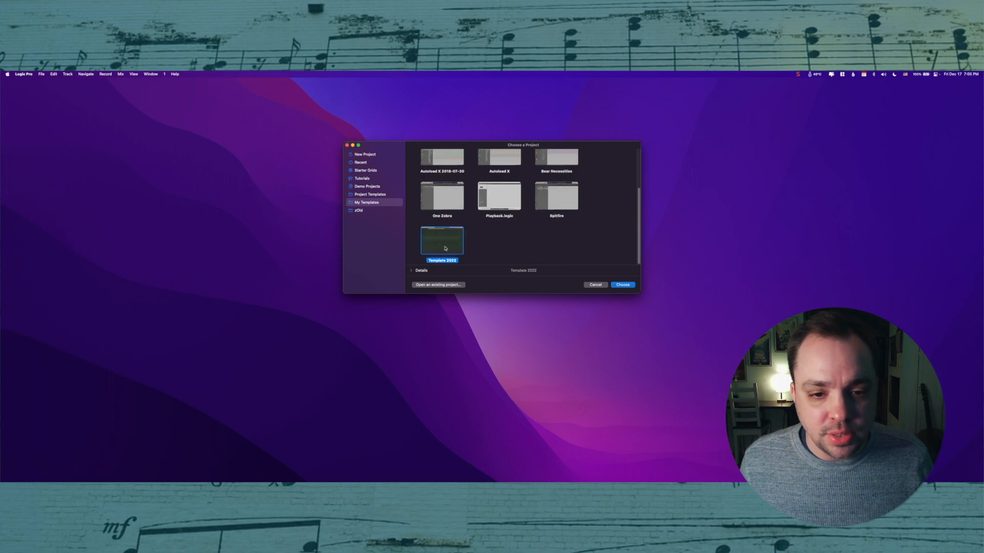
click(624, 286)
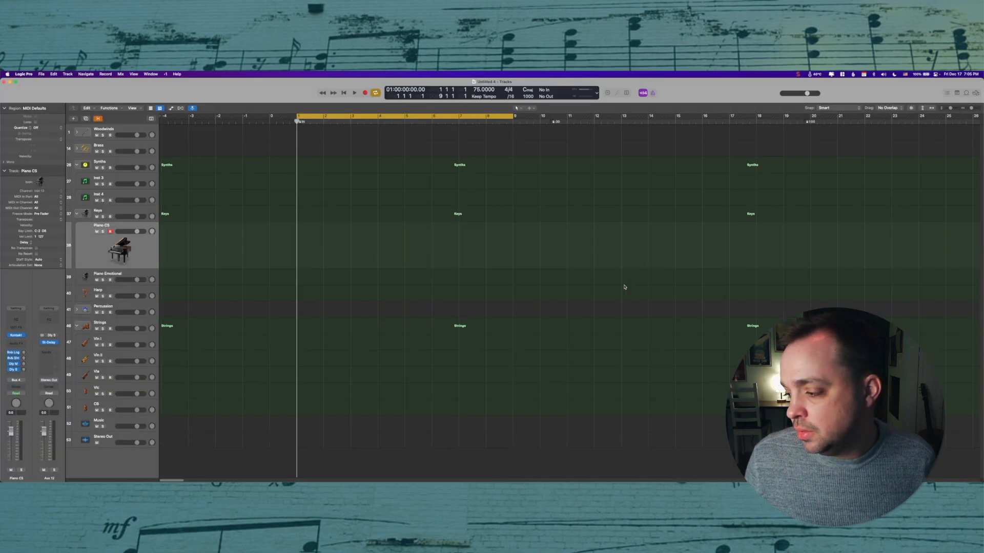